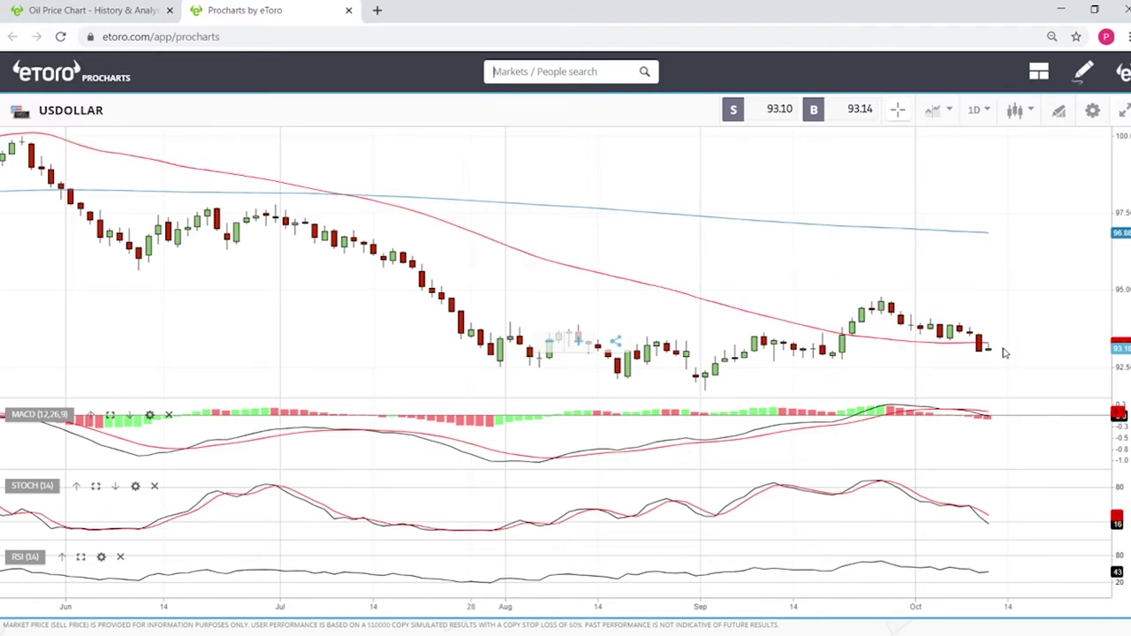
# Step: Turn on the crosshair for the USDOLLAR daily chart and examine recent candles against the moving averages
pyautogui.scroll(5, 981, 343)
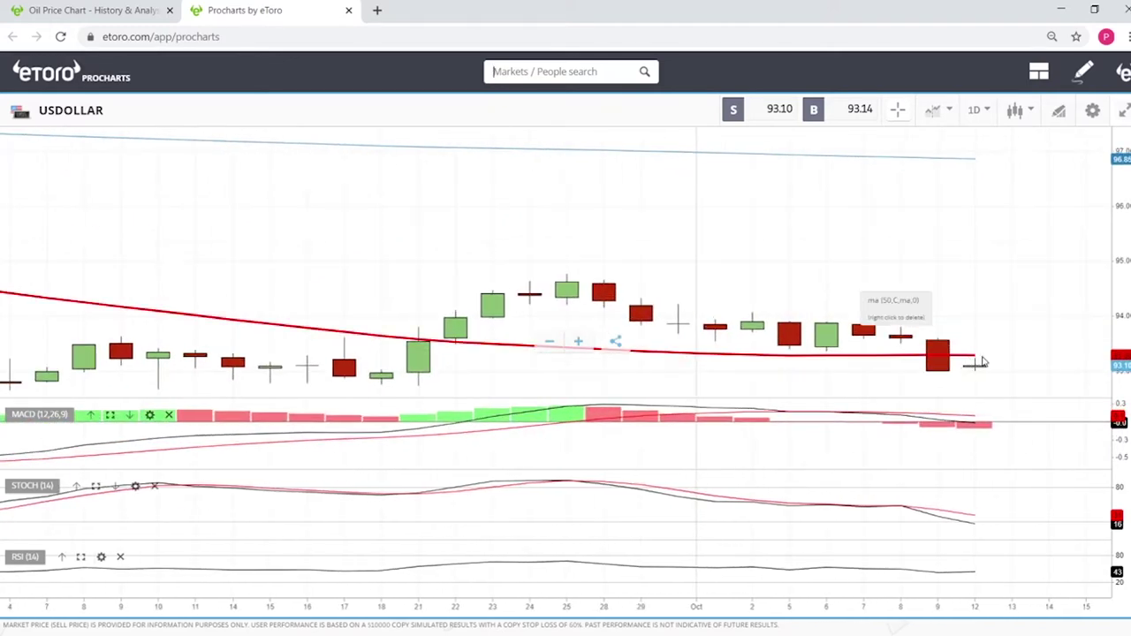
pyautogui.click(898, 110)
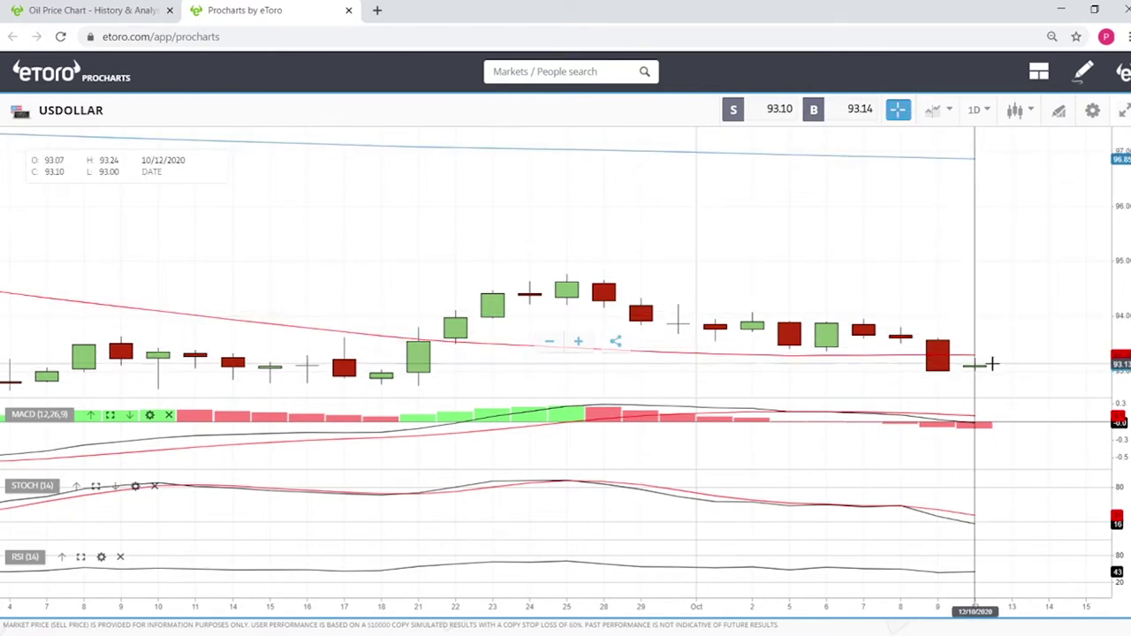
pyautogui.scroll(-3, 1025, 340)
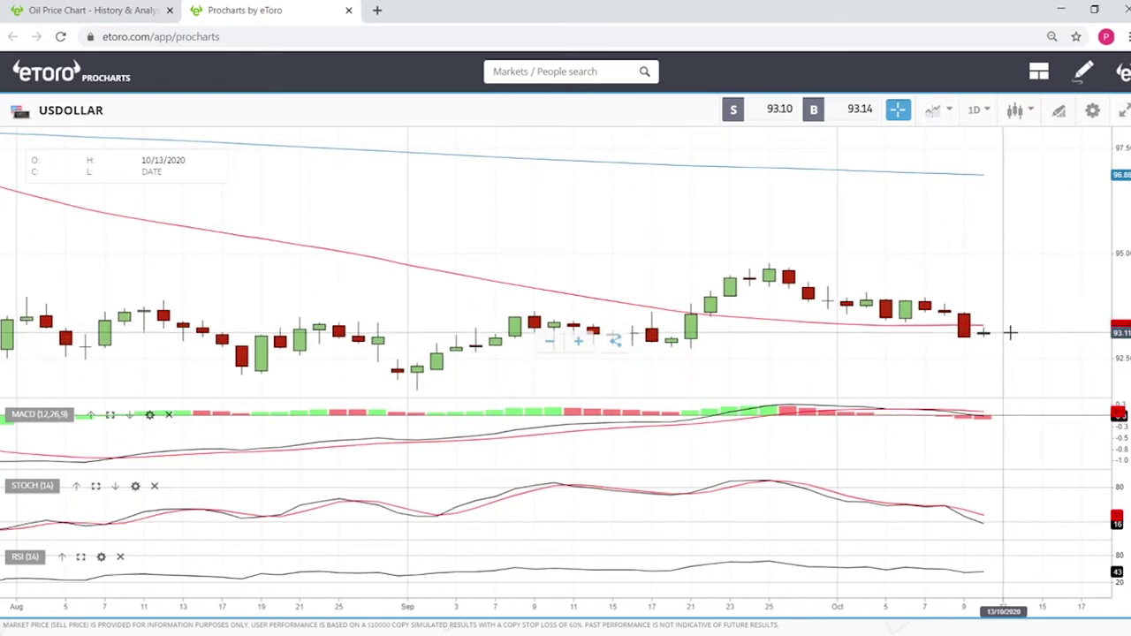
pyautogui.scroll(-5, 882, 306)
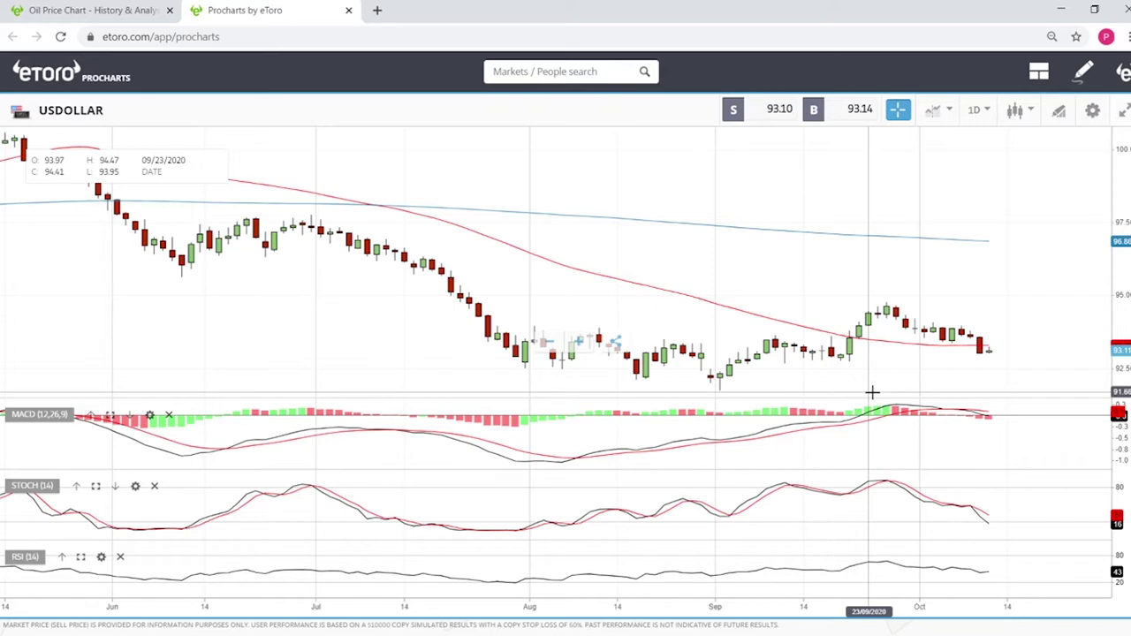
pyautogui.scroll(5, 1010, 346)
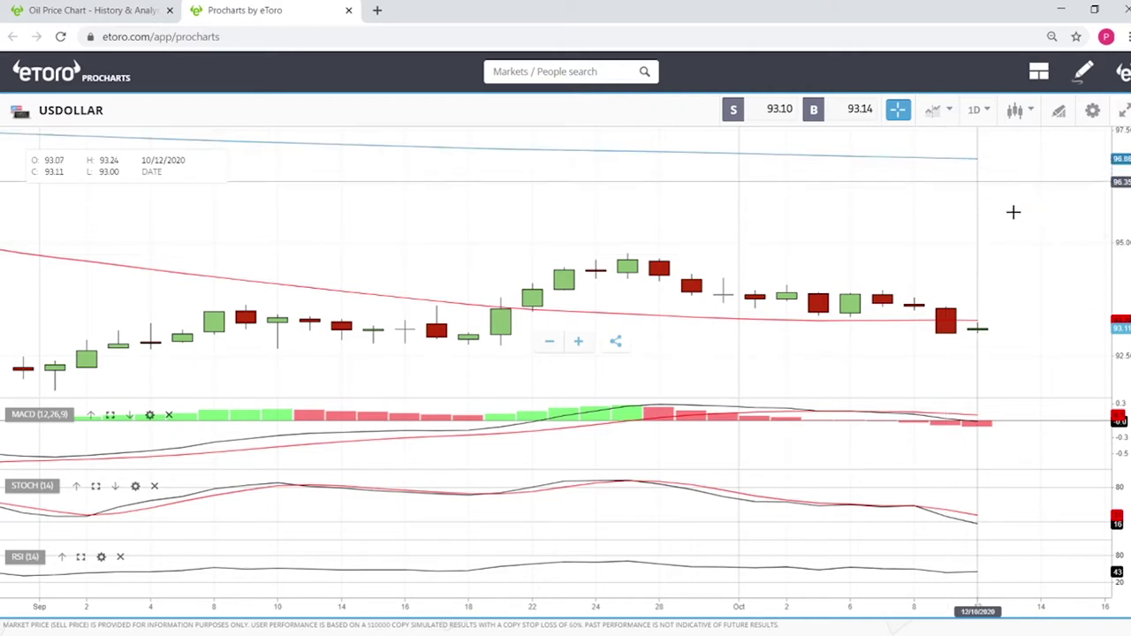
pyautogui.scroll(-2, 1030, 268)
pyautogui.scroll(-2, 1034, 291)
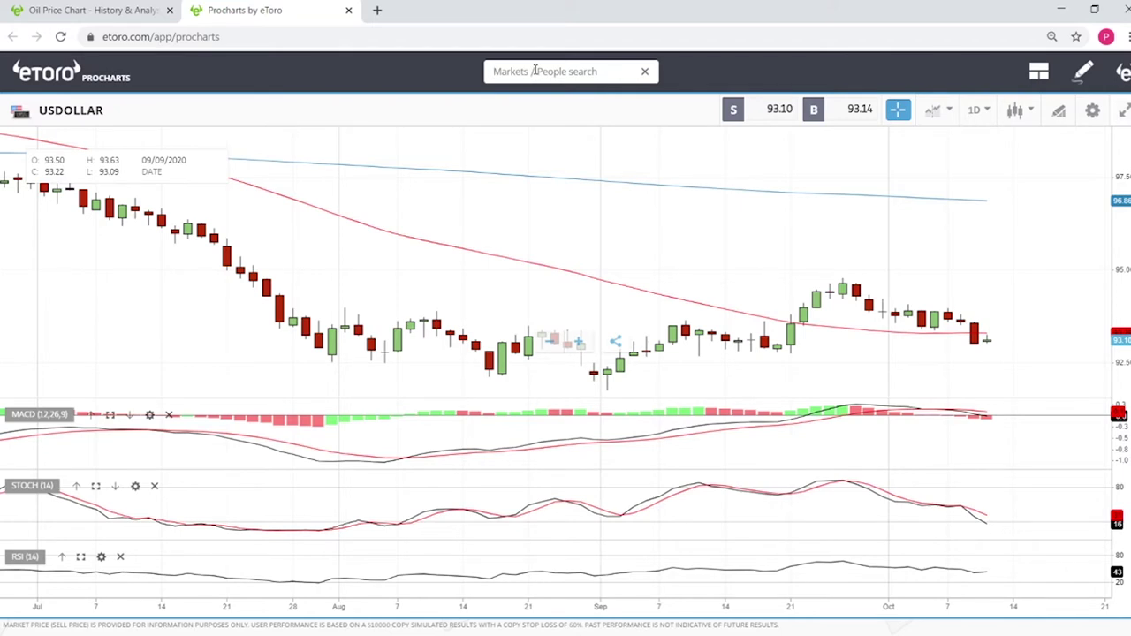
# Step: Find the OIL market and load its chart, inspecting recent daily candles around the two moving averages
pyautogui.write('oil')
pyautogui.click(497, 130)
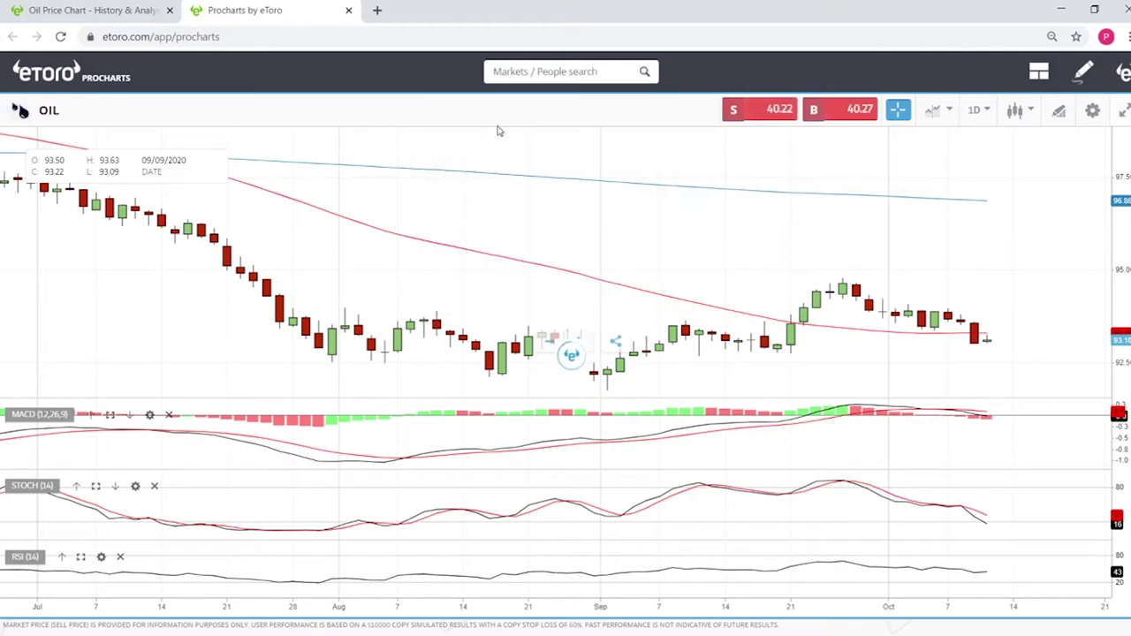
pyautogui.scroll(3, 1054, 292)
pyautogui.scroll(-5, 1054, 291)
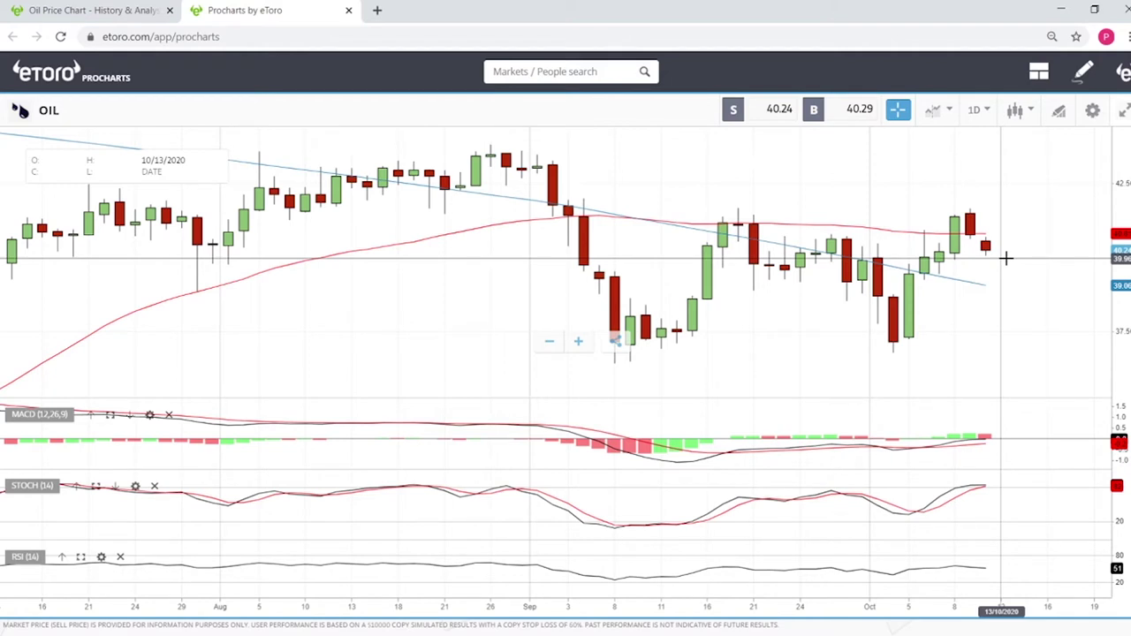
pyautogui.scroll(-3, 1020, 270)
pyautogui.scroll(3, 1022, 272)
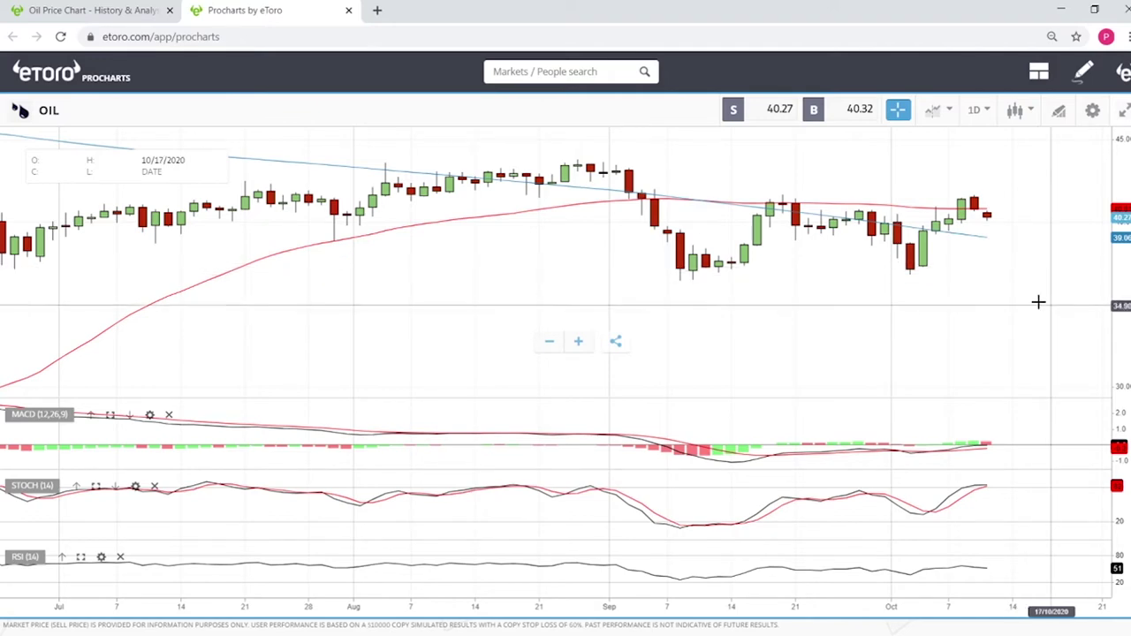
pyautogui.scroll(3, 1017, 282)
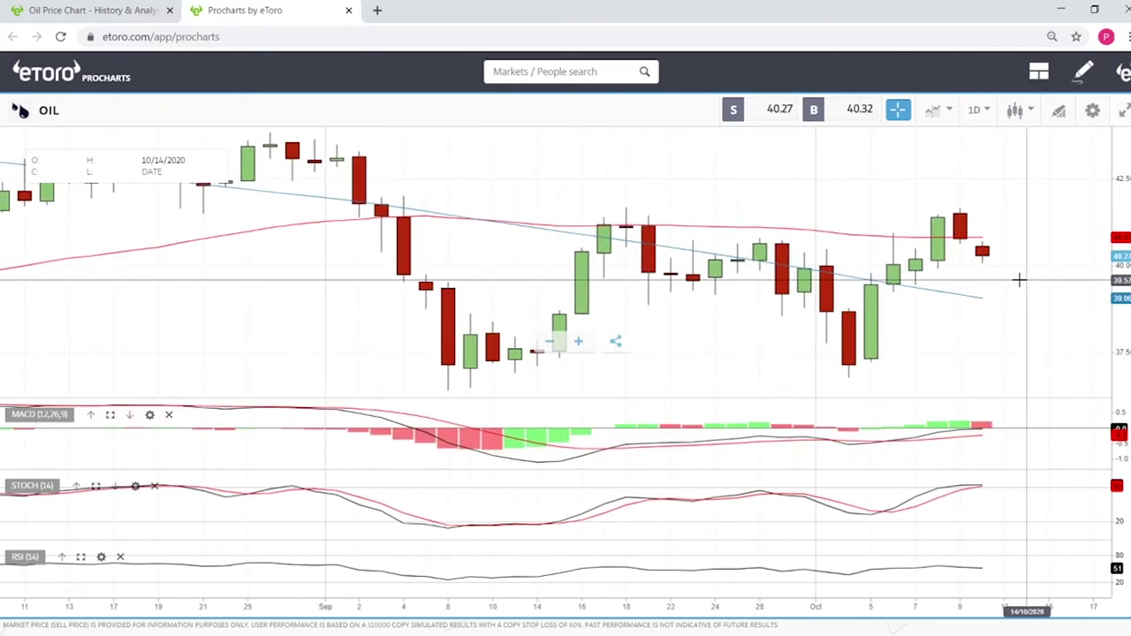
pyautogui.scroll(-3, 1019, 280)
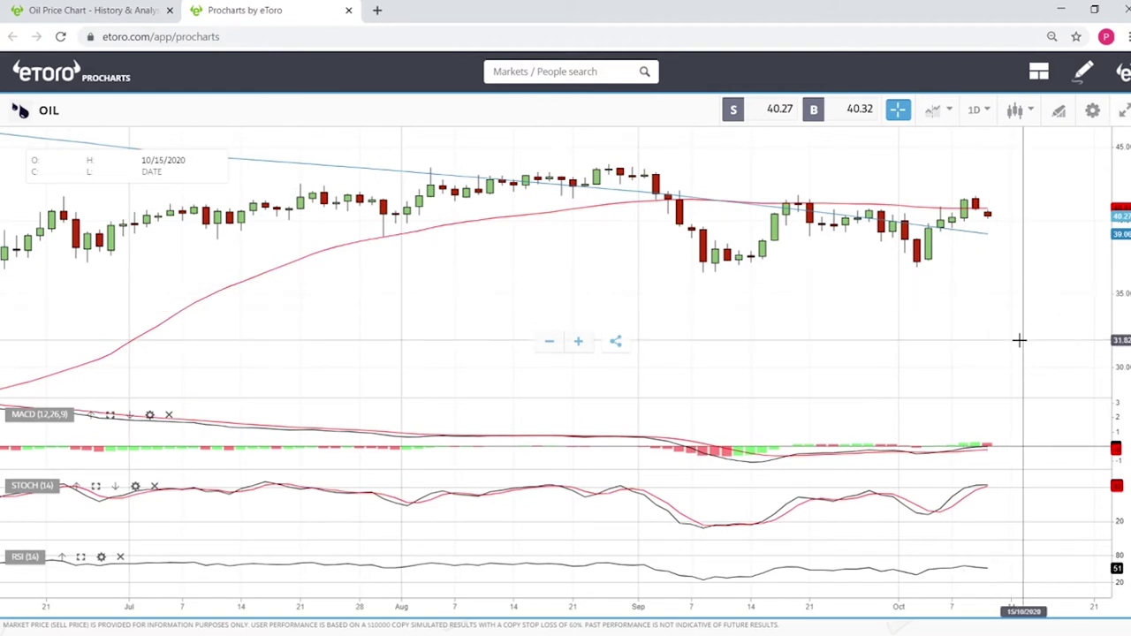
# Step: Draw a trend line on the OIL chart from the late-August high through the October high, spanning about 33 bars
pyautogui.click(1058, 113)
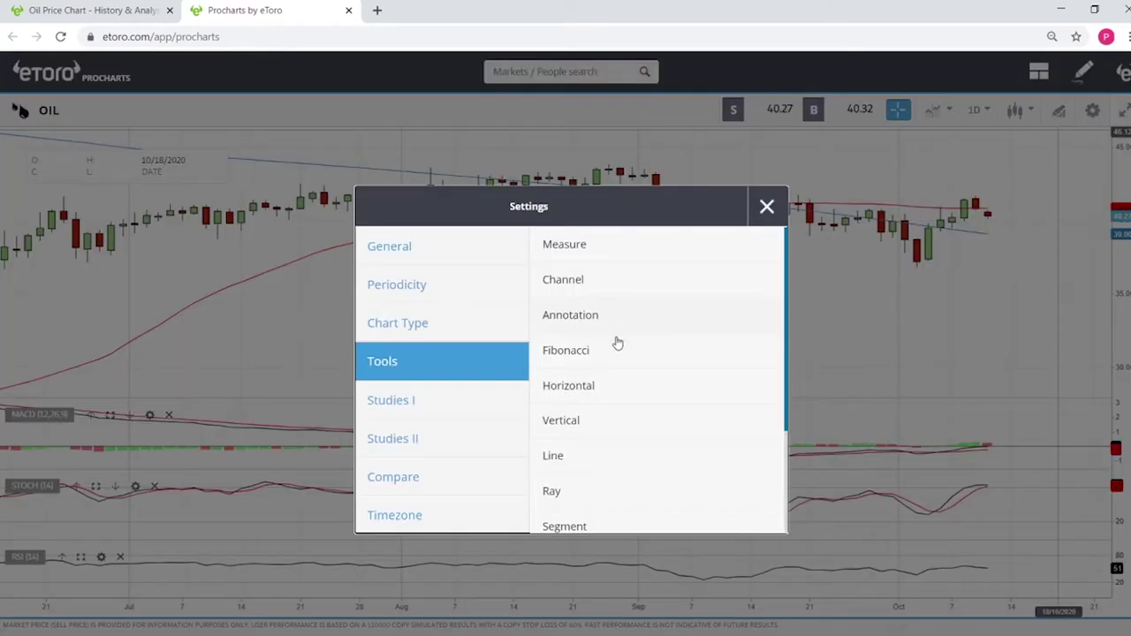
pyautogui.click(573, 460)
pyautogui.click(613, 160)
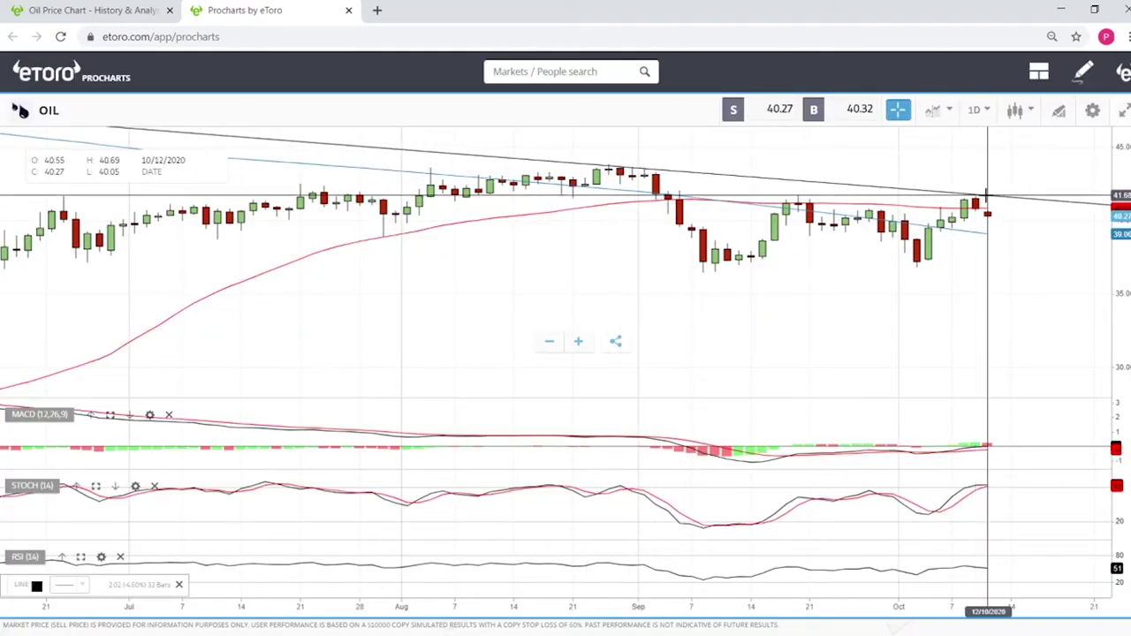
pyautogui.click(987, 195)
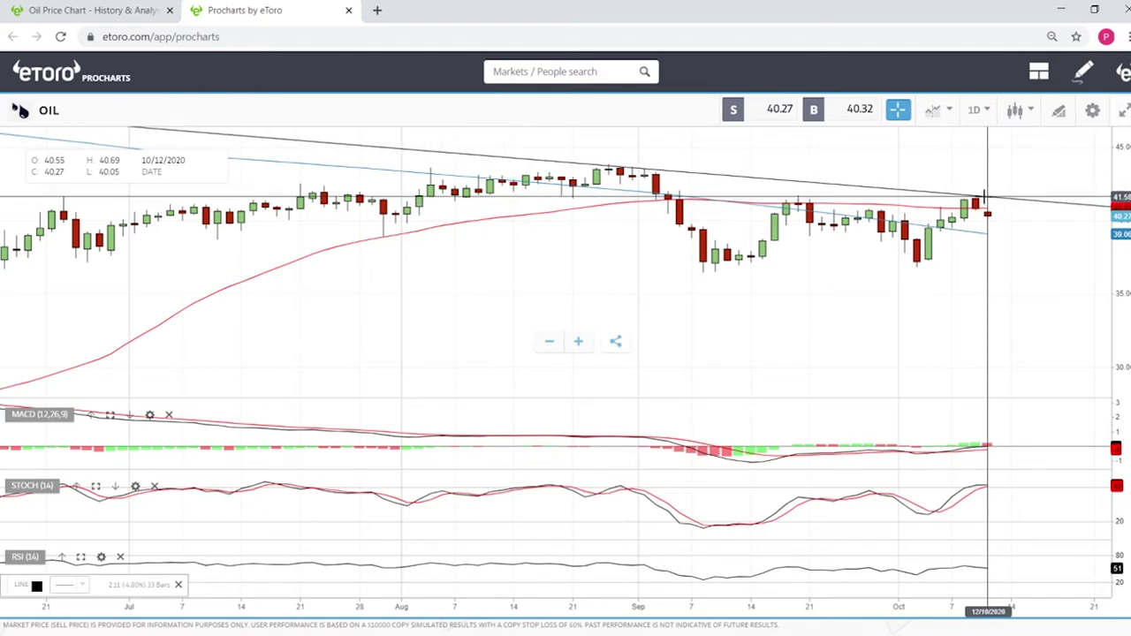
# Step: Examine how the OIL trend line relates to the longer-term price history and to the recent daily candles
pyautogui.scroll(-8, 1008, 326)
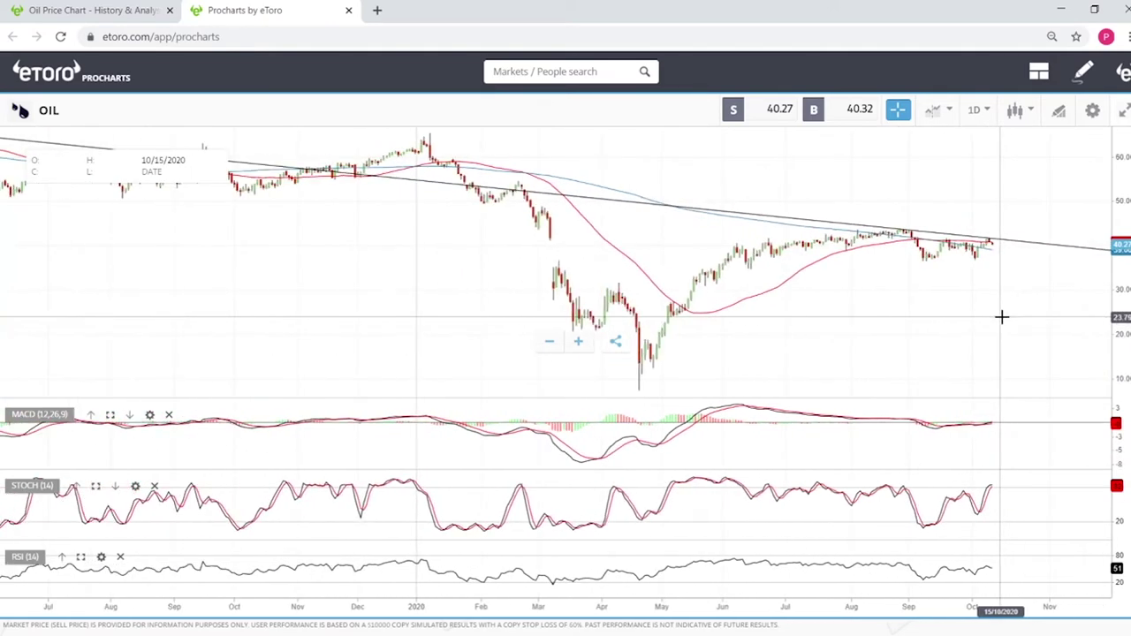
pyautogui.scroll(8, 1035, 276)
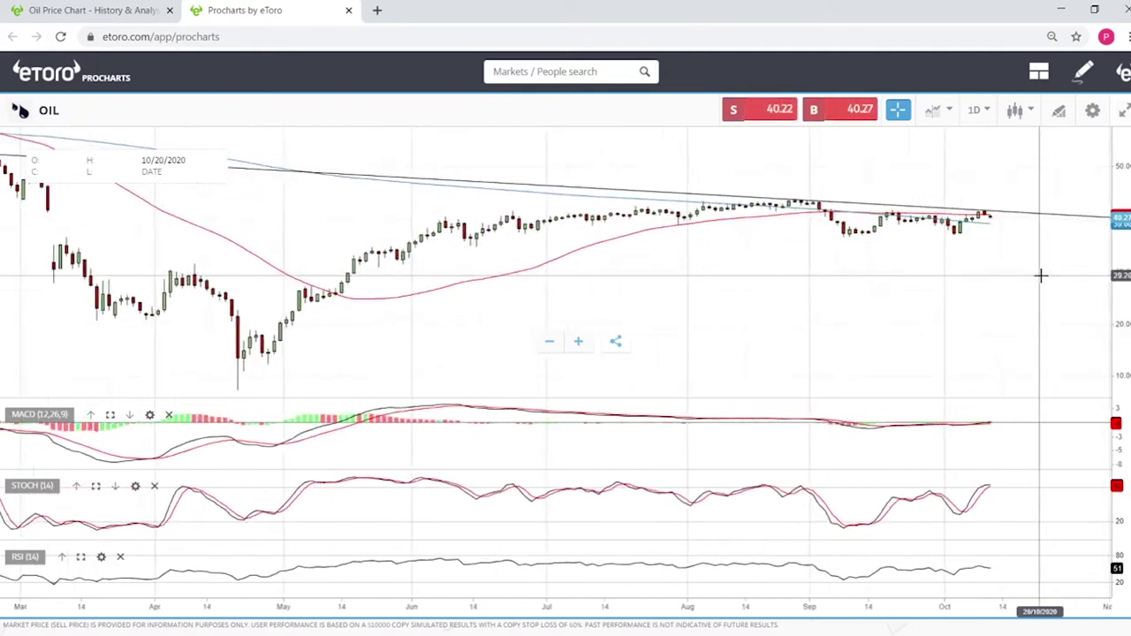
pyautogui.scroll(3, 1024, 258)
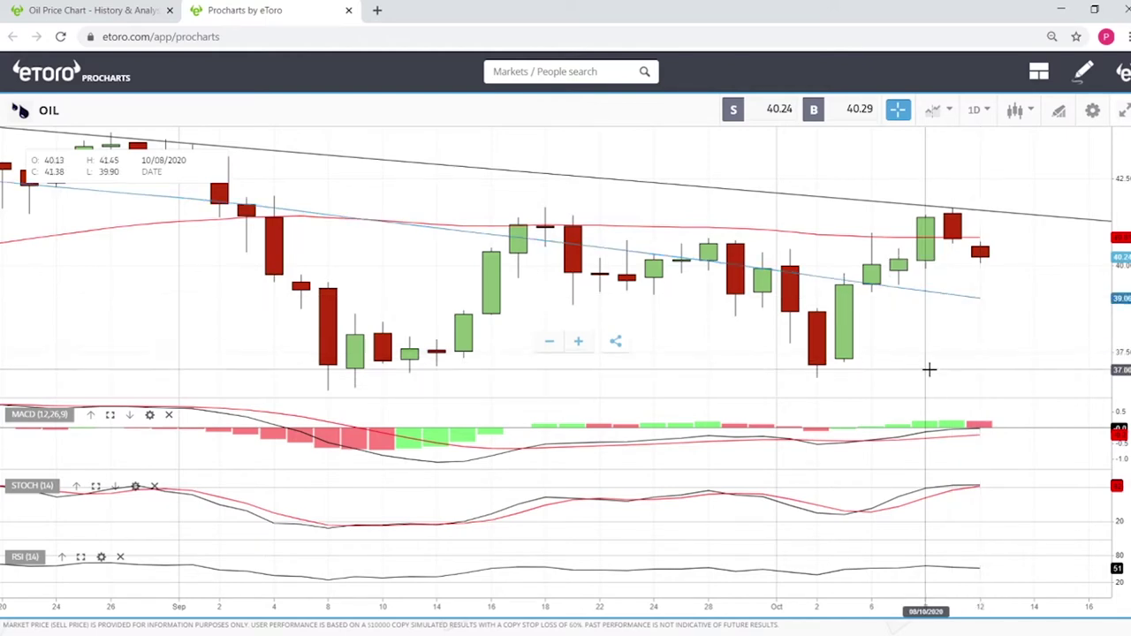
pyautogui.scroll(-5, 929, 369)
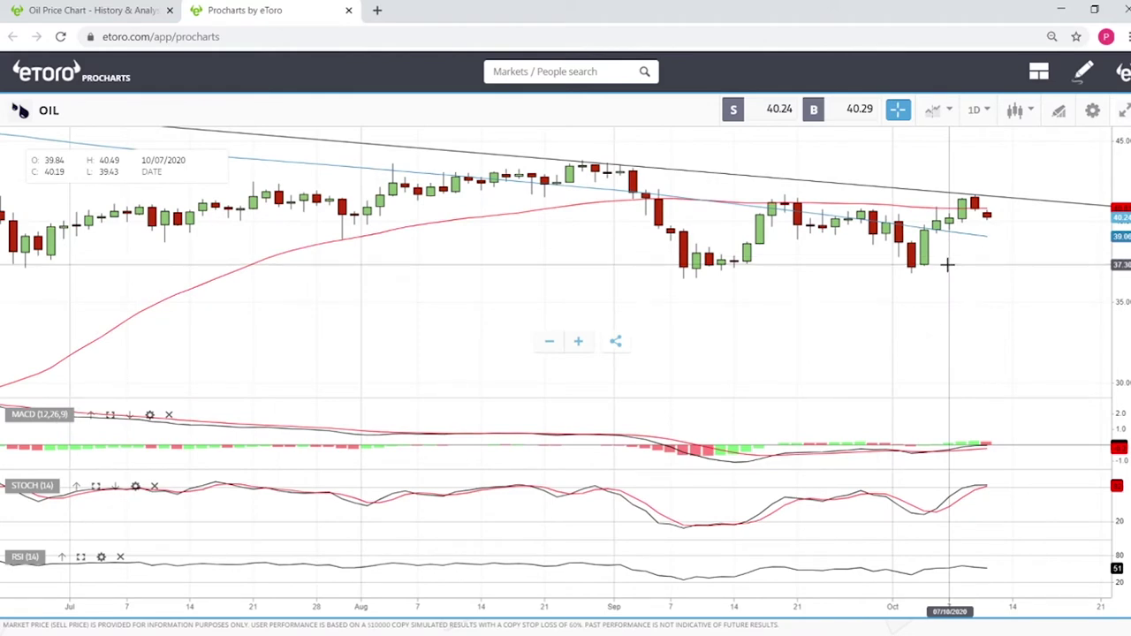
pyautogui.scroll(-3, 962, 274)
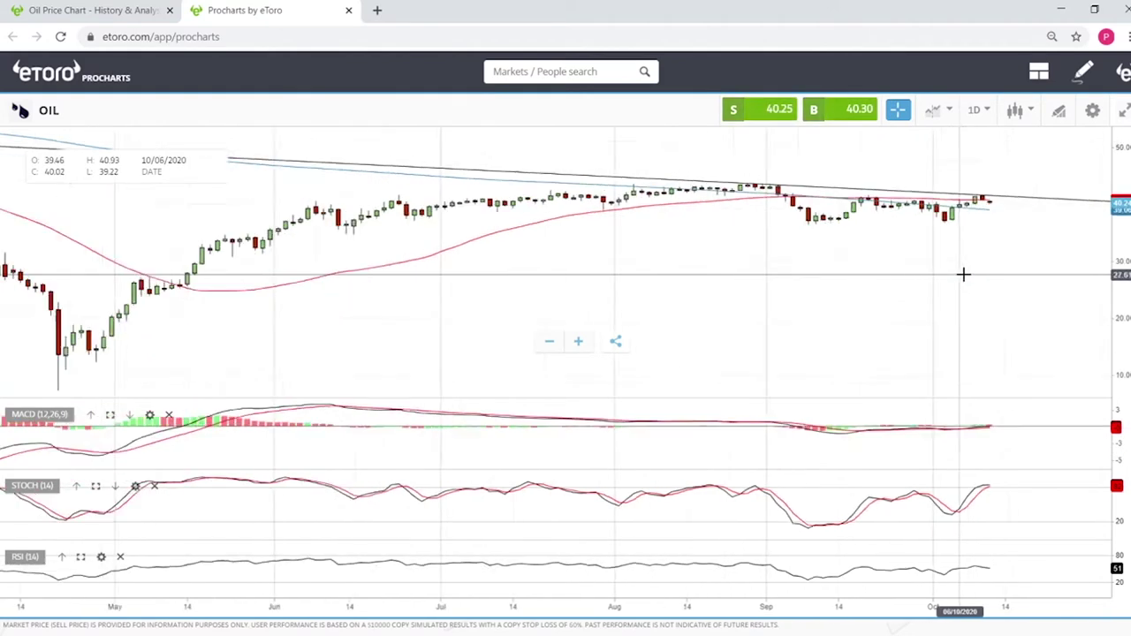
pyautogui.scroll(-3, 964, 274)
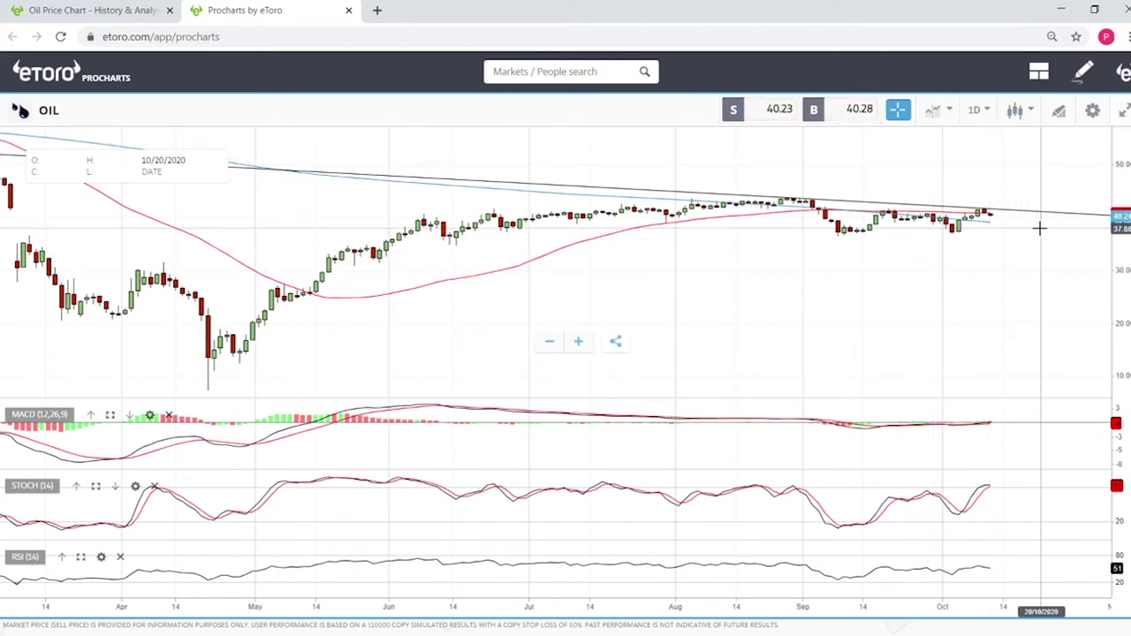
pyautogui.scroll(6, 1010, 268)
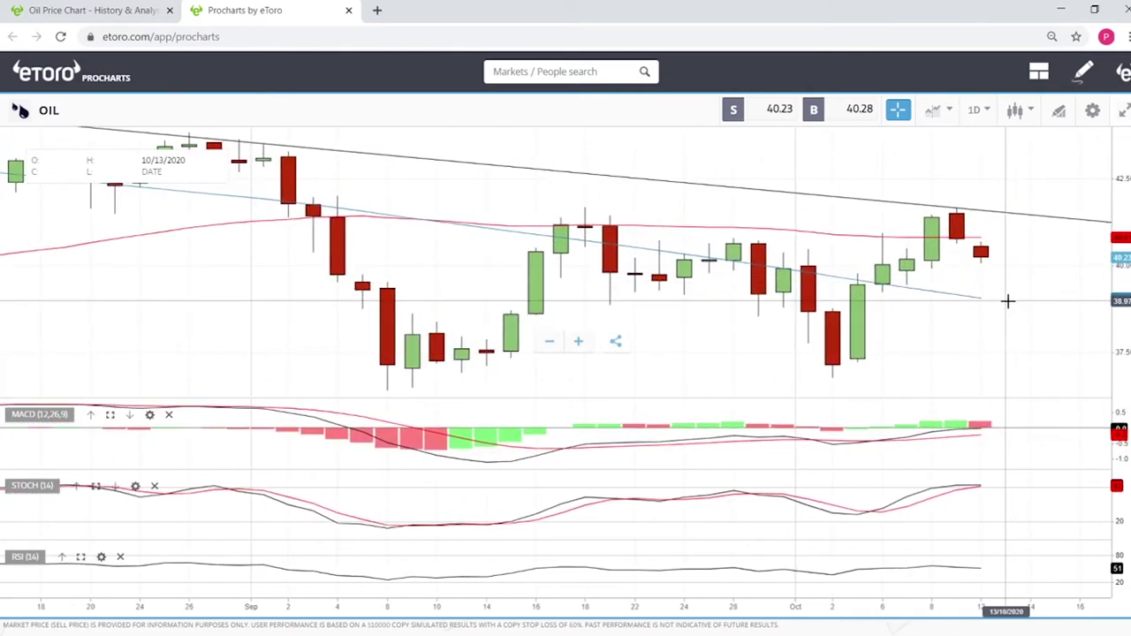
pyautogui.scroll(-3, 1008, 301)
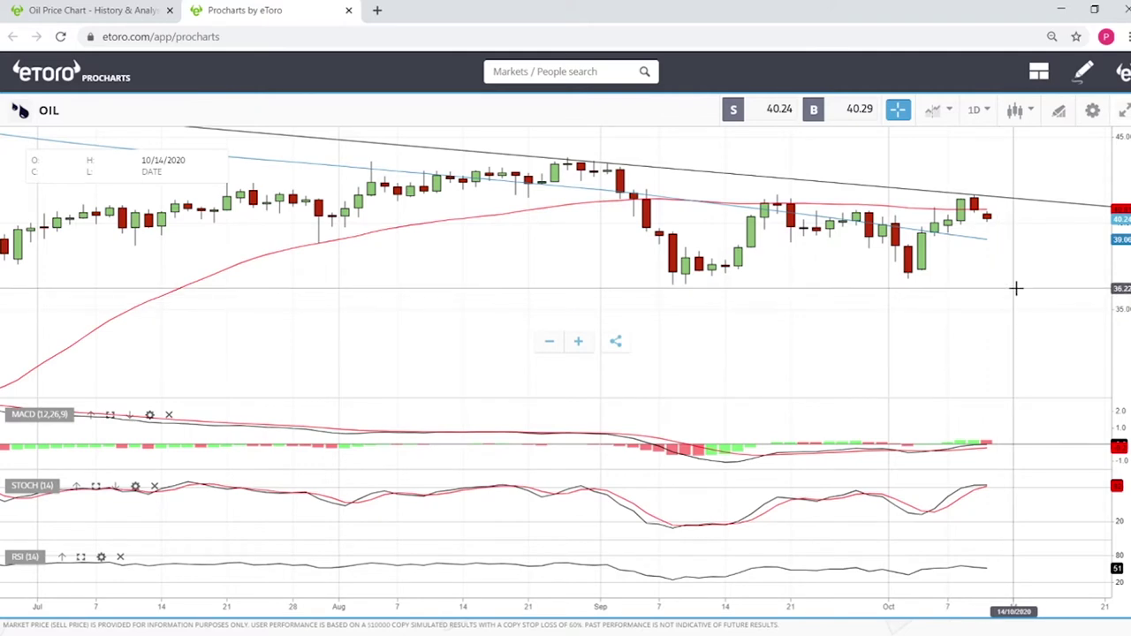
pyautogui.scroll(-3, 1016, 288)
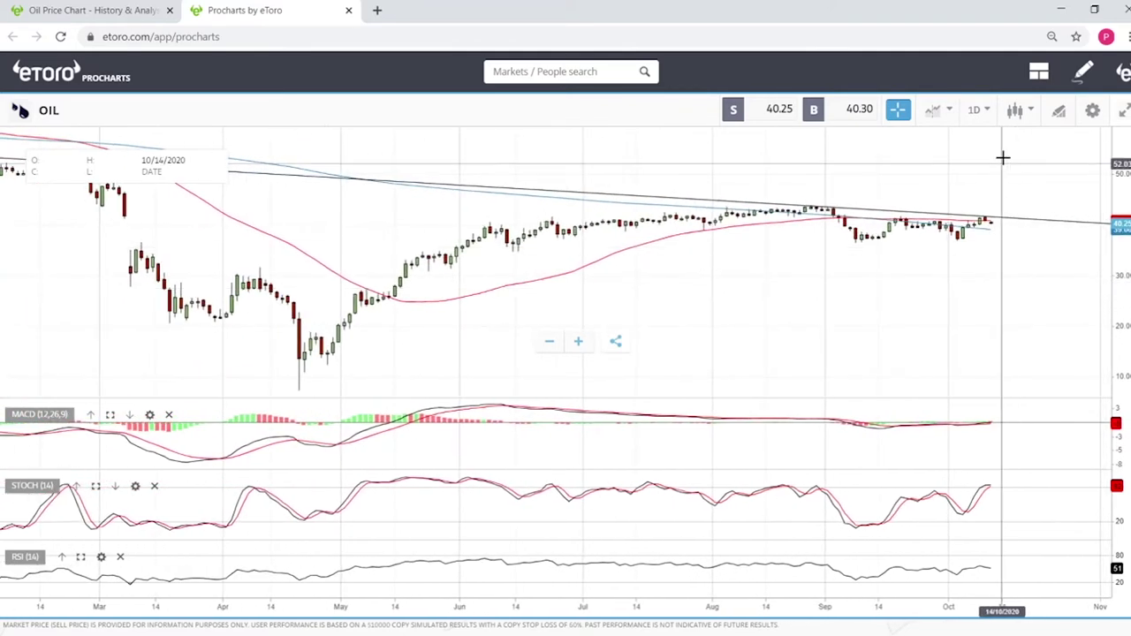
# Step: Draw a Fibonacci retracement on the OIL chart from the April low to the late-August high, and delete it
pyautogui.click(1062, 109)
pyautogui.click(557, 351)
pyautogui.click(301, 386)
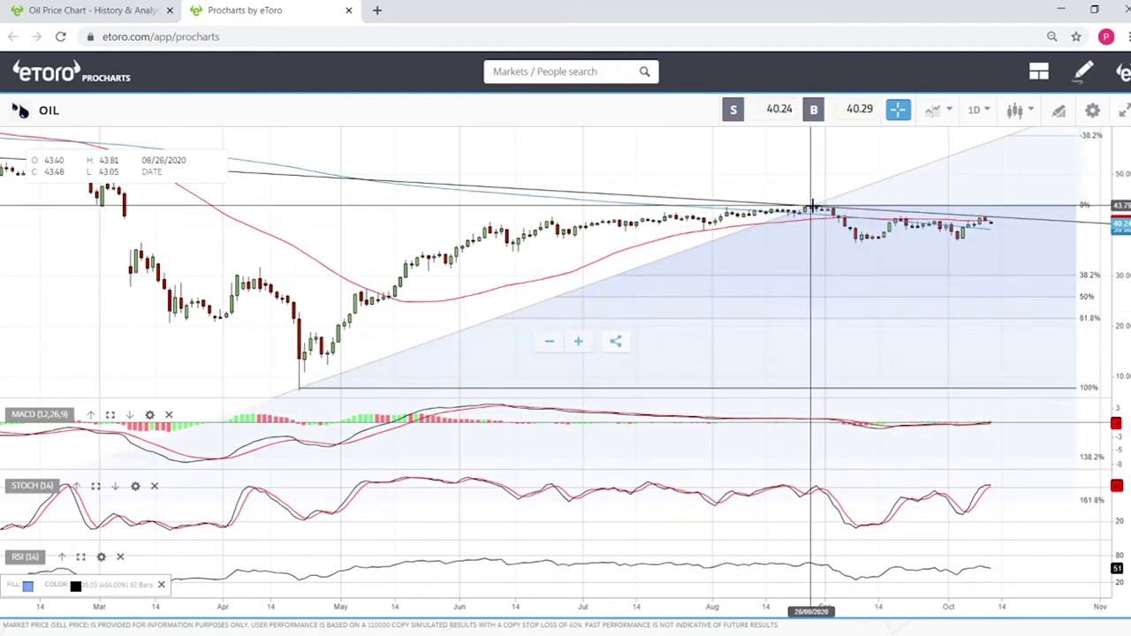
pyautogui.click(811, 207)
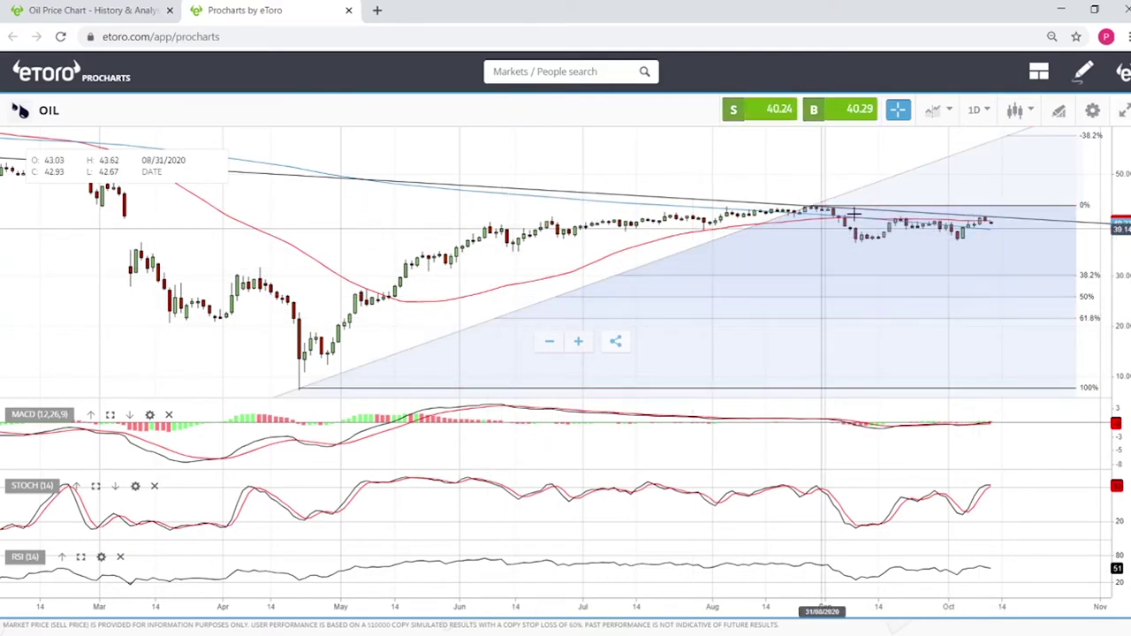
pyautogui.rightClick(811, 206)
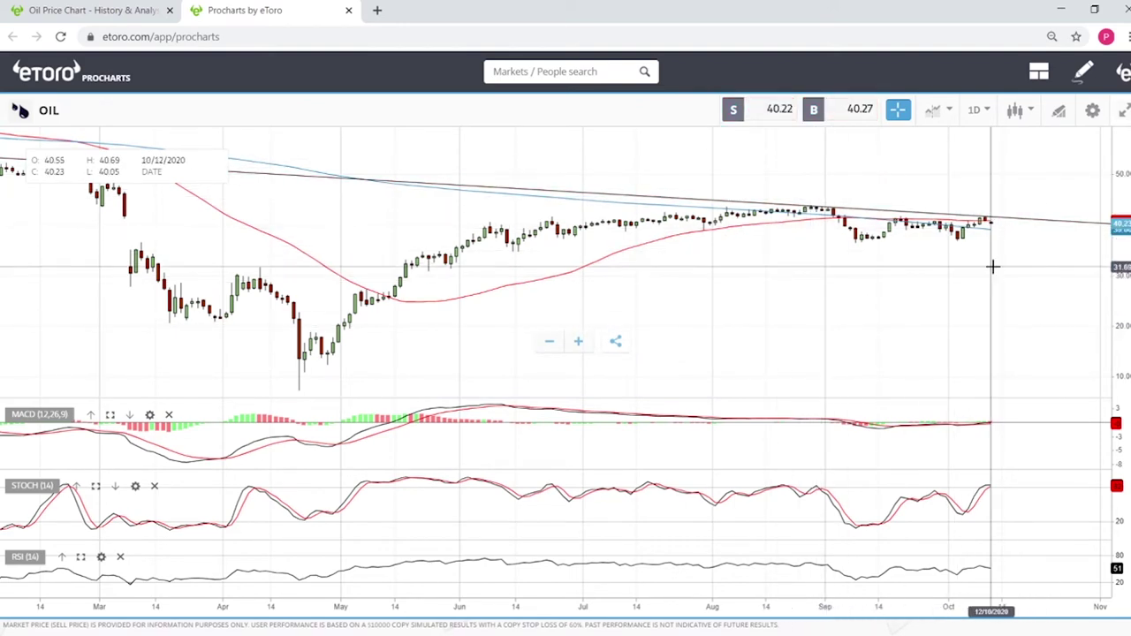
# Step: Review the OIL downtrend line over the period since mid-2019 and around the latest candles
pyautogui.scroll(3, 1029, 335)
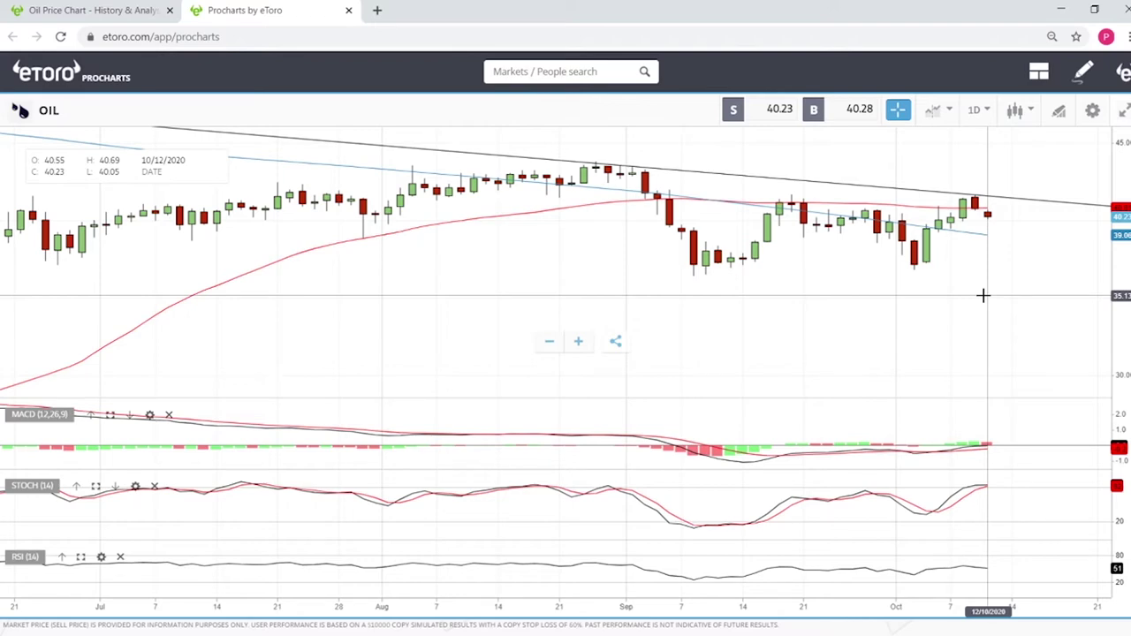
pyautogui.scroll(-10, 983, 295)
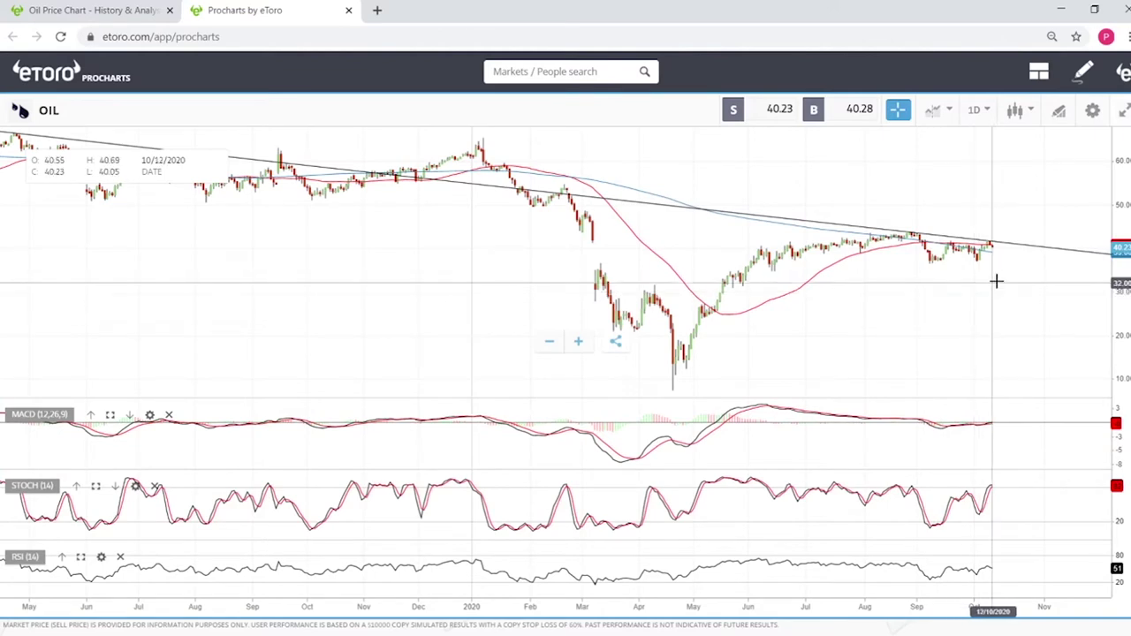
pyautogui.click(425, 161)
pyautogui.click(1073, 318)
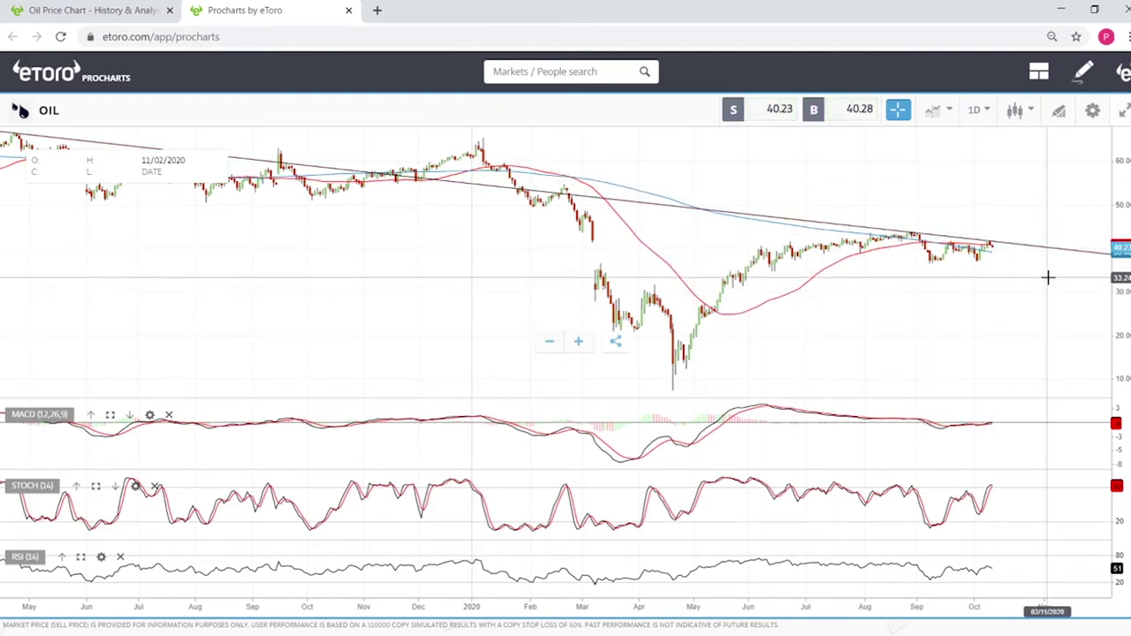
pyautogui.scroll(3, 1043, 334)
pyautogui.scroll(3, 1043, 334)
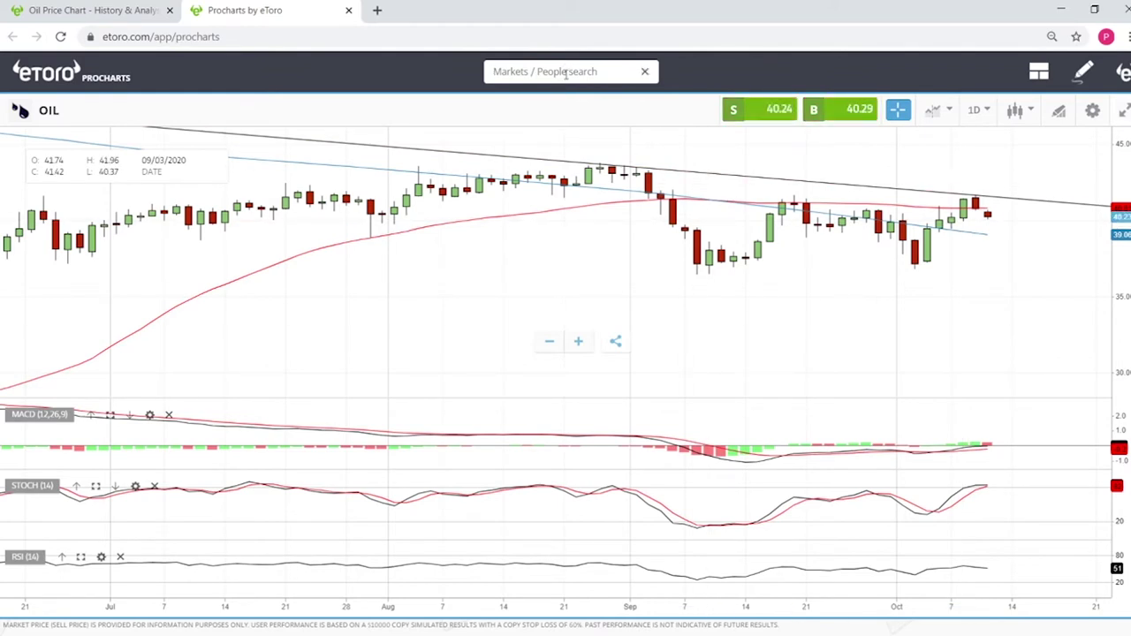
# Step: Search the markets for "nat" and load the NATGAS chart, inspecting its recent rally and longer-term price history
pyautogui.write('at')
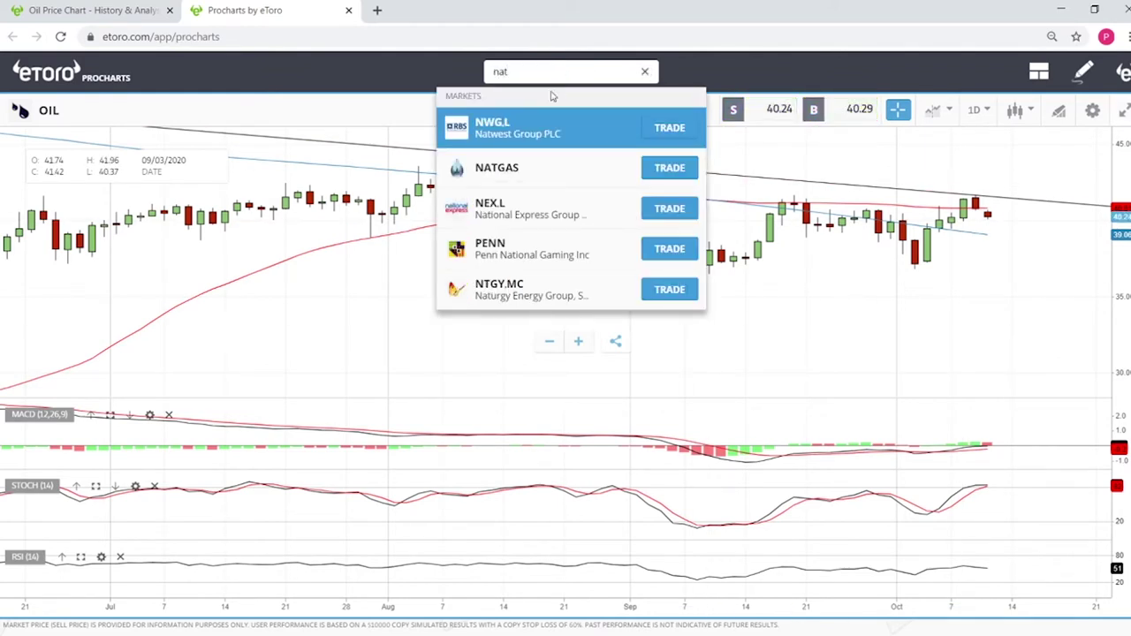
pyautogui.click(513, 168)
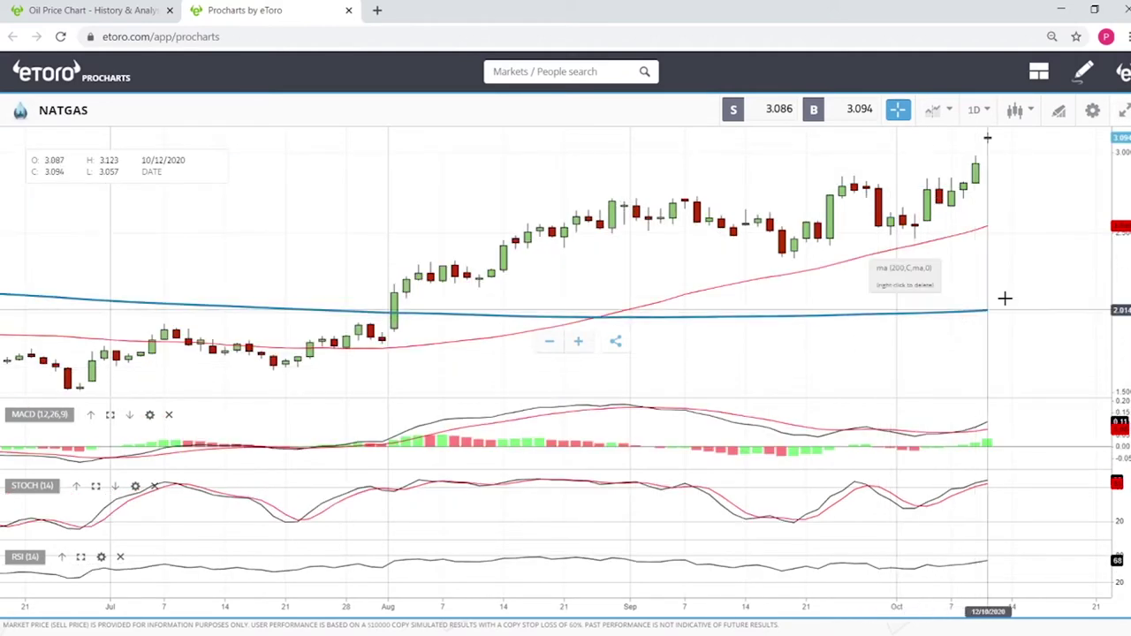
pyautogui.scroll(-5, 1031, 252)
pyautogui.scroll(-3, 1032, 249)
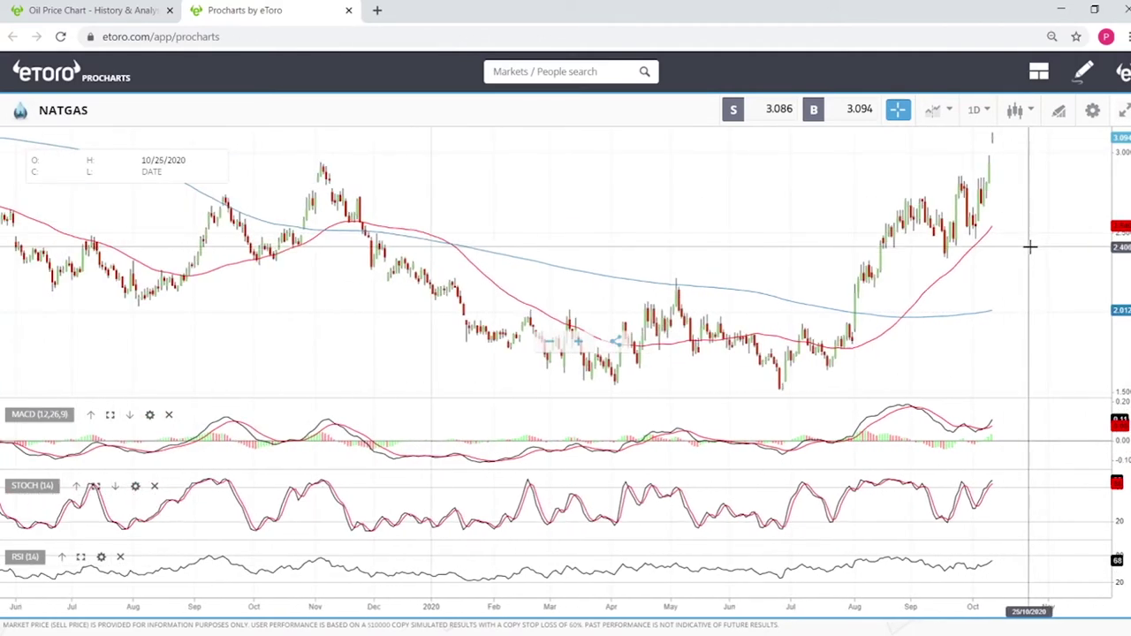
pyautogui.scroll(6, 1030, 247)
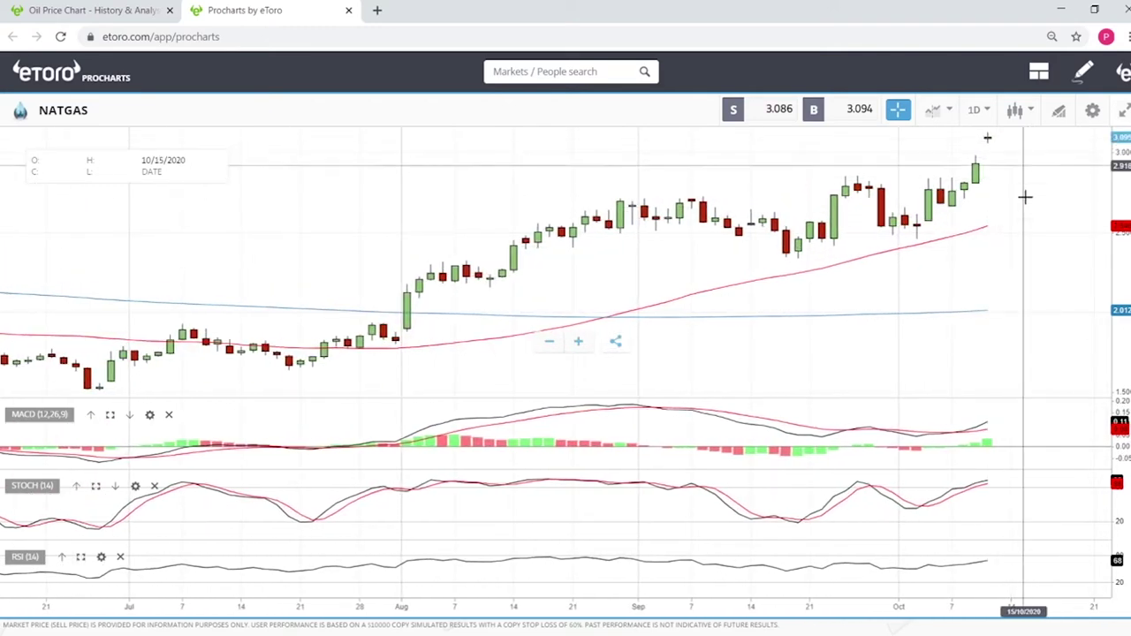
pyautogui.scroll(-5, 1025, 228)
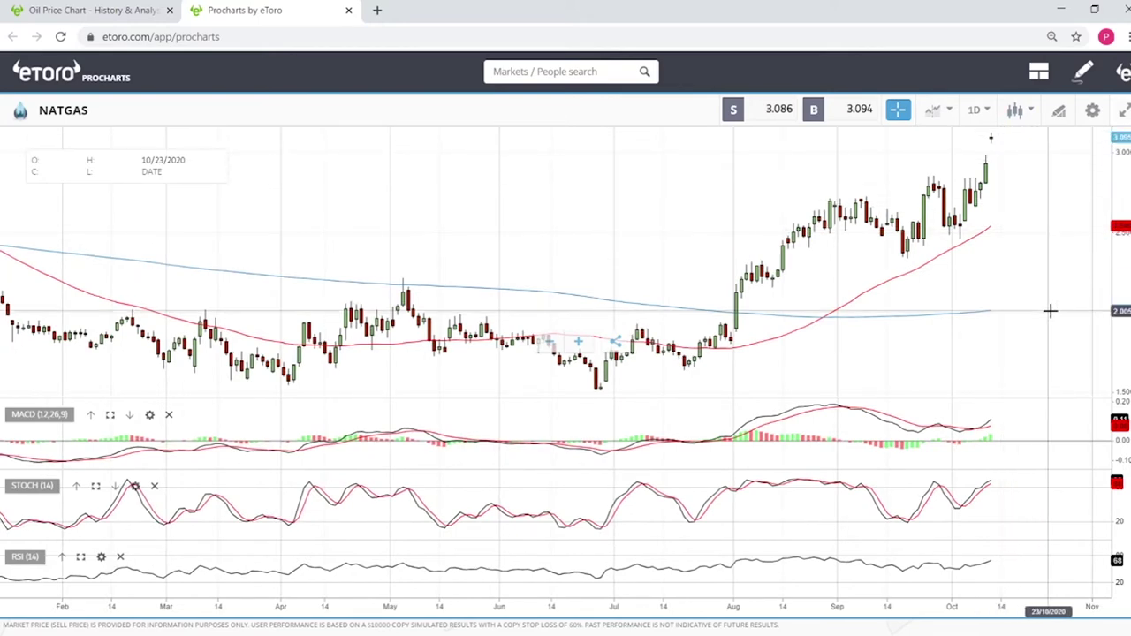
# Step: Examine the NATGAS rally against the 50-day and longer moving averages, comparing recent daily candles with the price history since 2017
pyautogui.scroll(-5, 1050, 311)
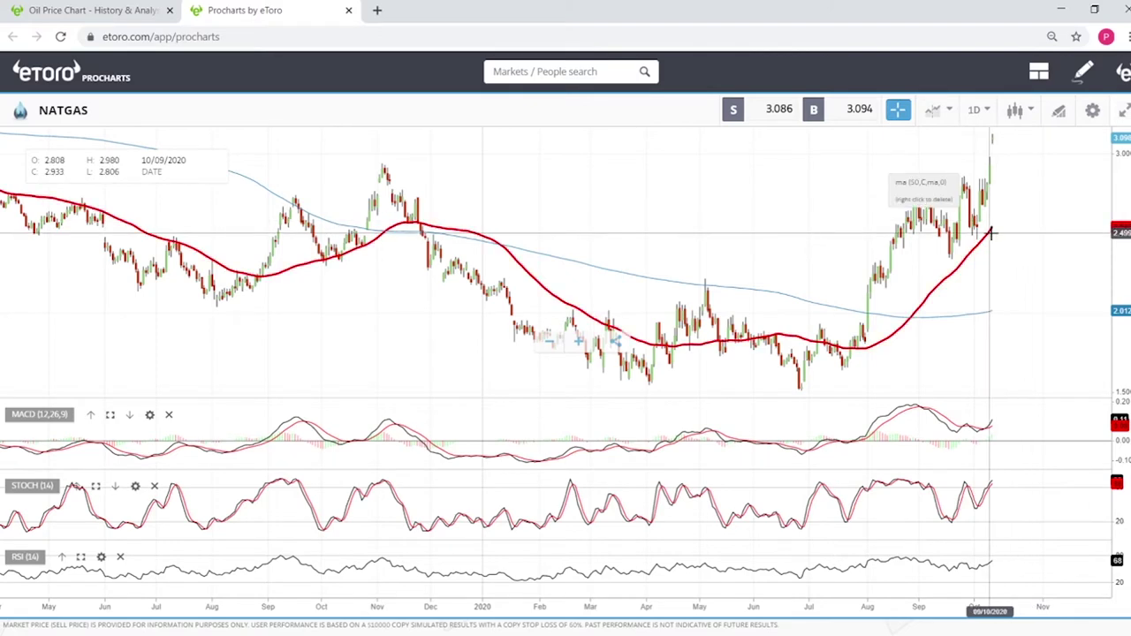
pyautogui.scroll(5, 1021, 223)
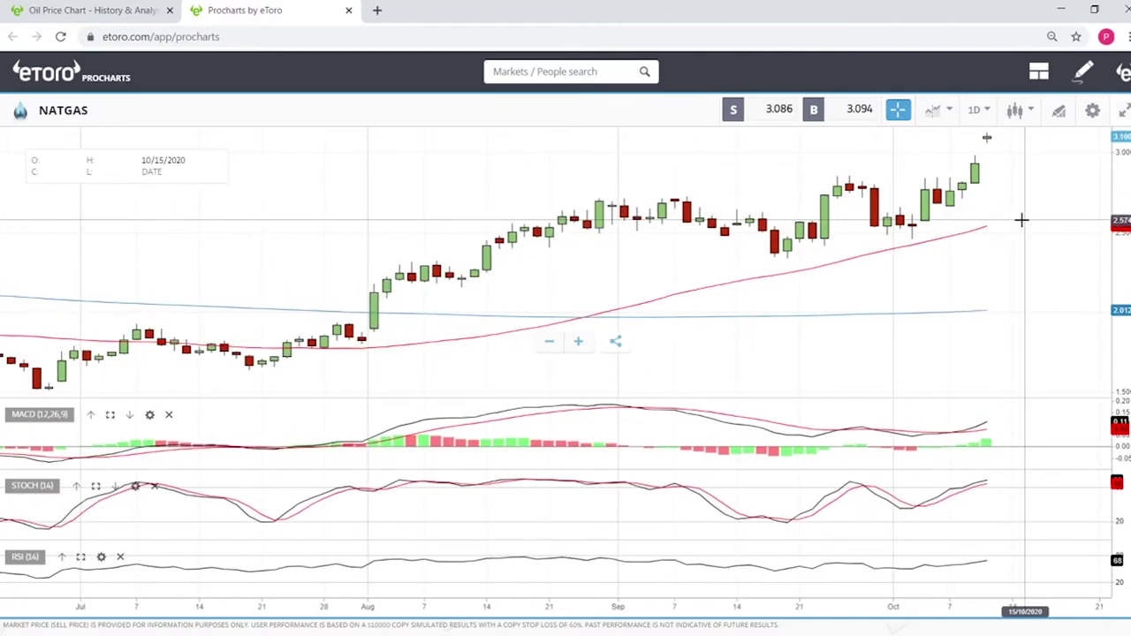
pyautogui.scroll(-8, 937, 265)
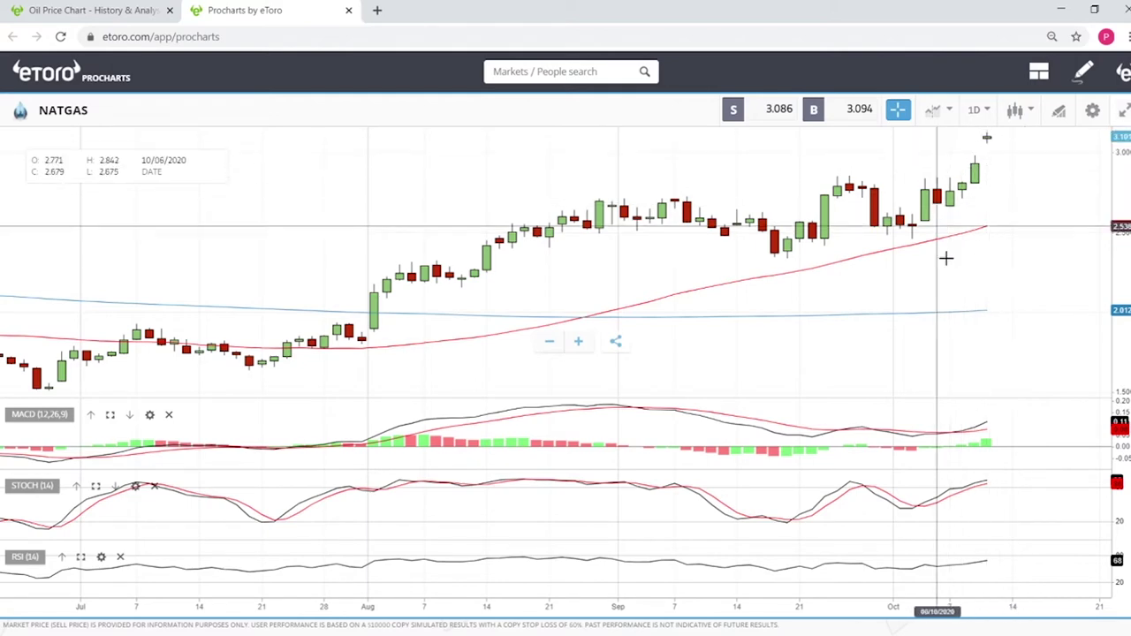
pyautogui.scroll(-3, 932, 274)
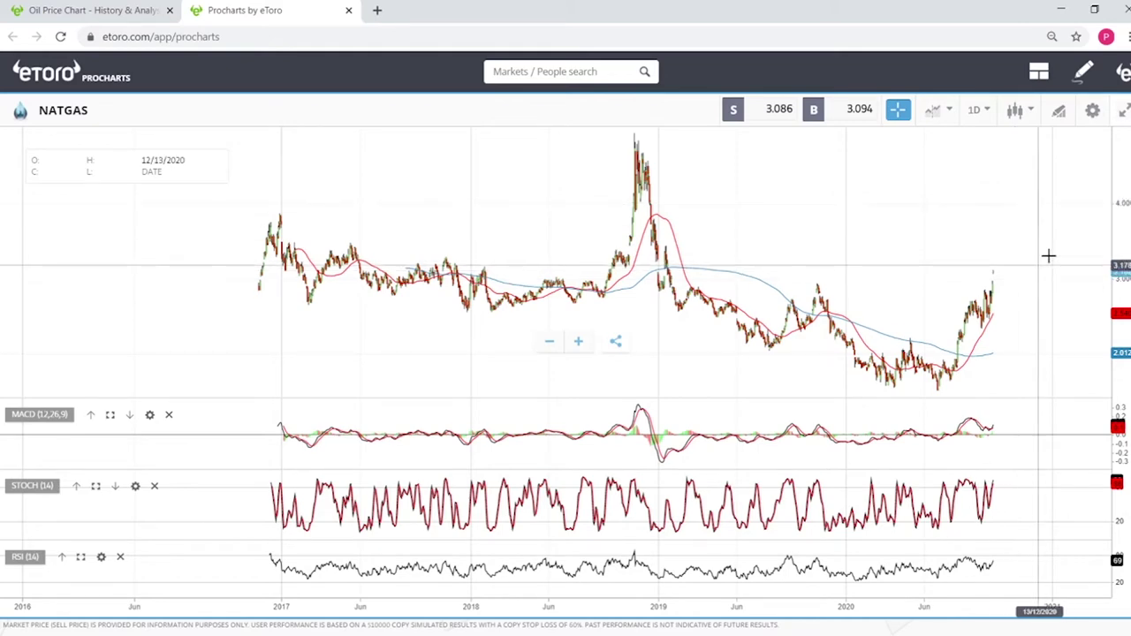
pyautogui.scroll(5, 1048, 256)
pyautogui.scroll(3, 1051, 256)
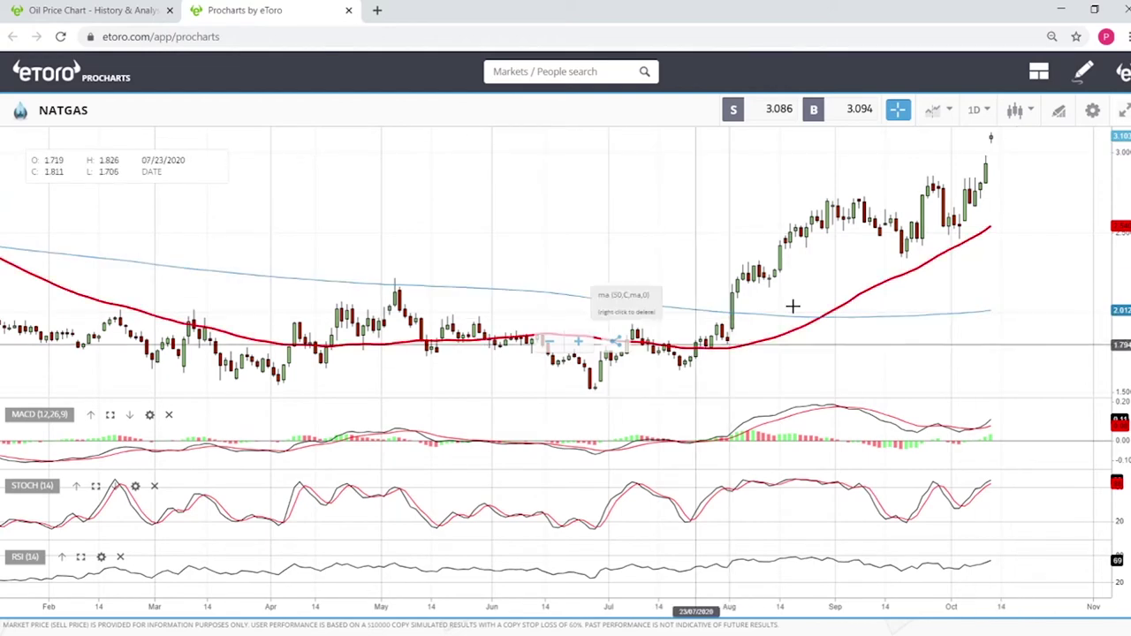
pyautogui.scroll(4, 1033, 207)
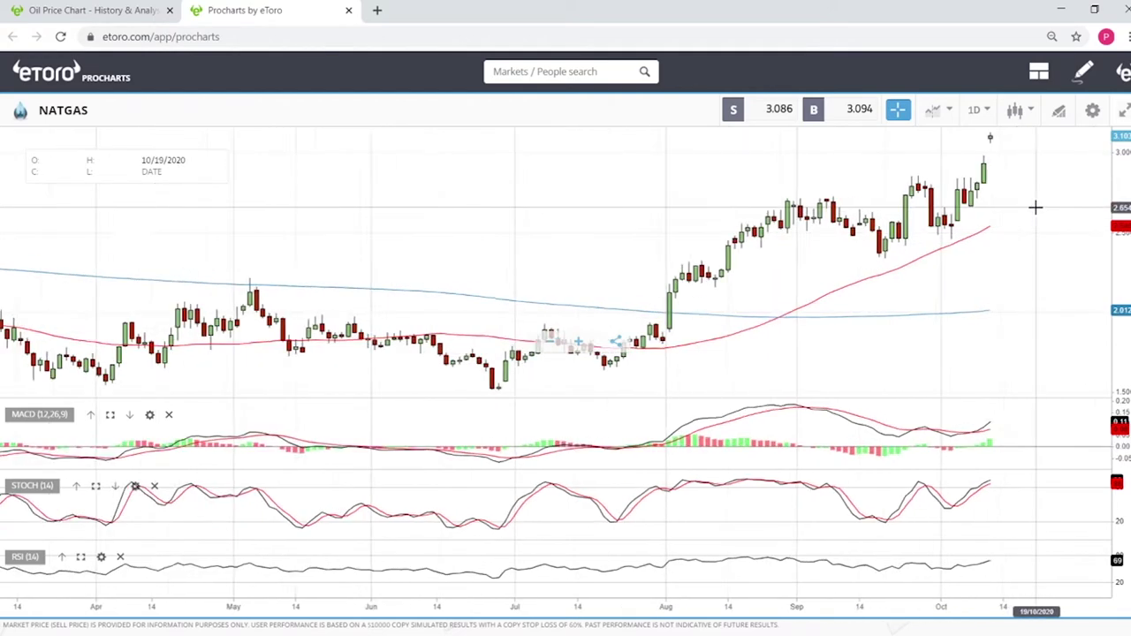
pyautogui.scroll(-5, 1035, 207)
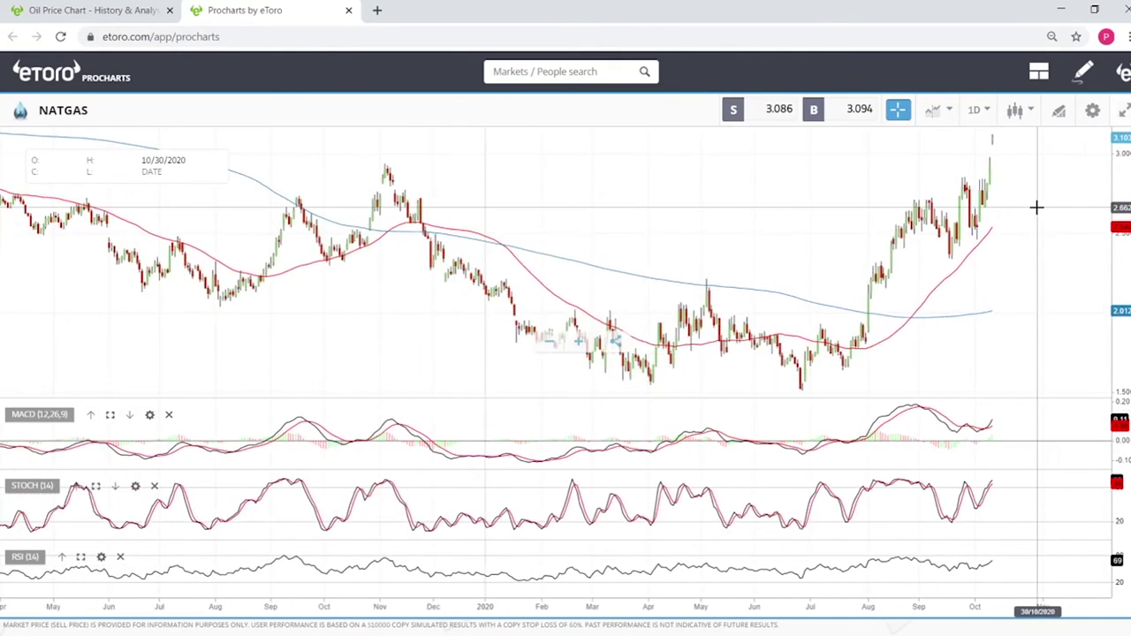
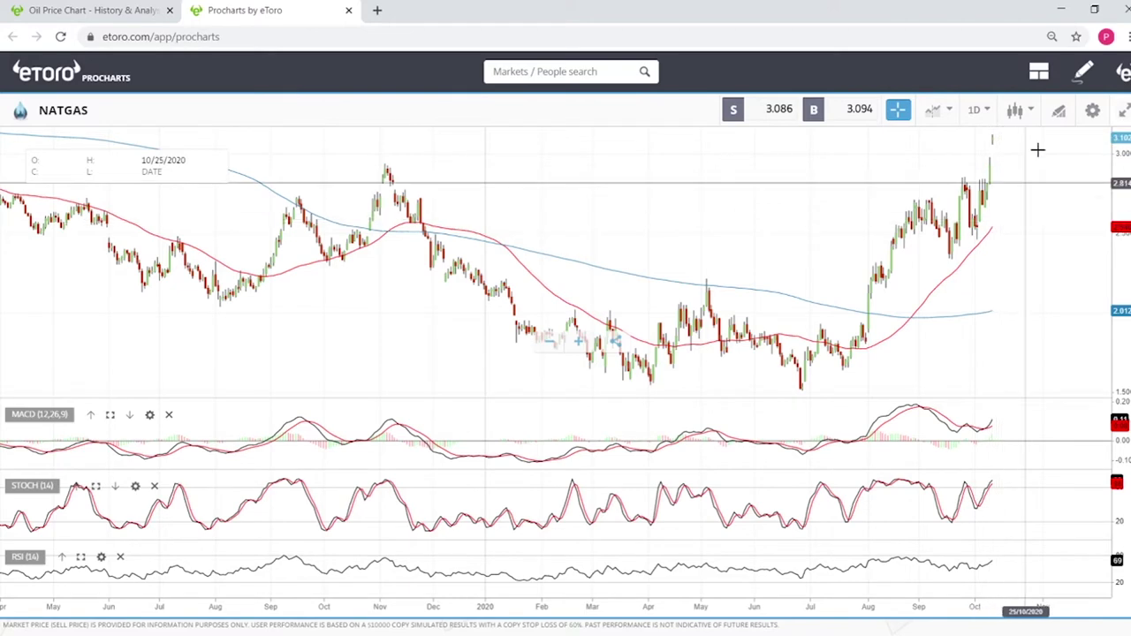
pyautogui.scroll(5, 1062, 234)
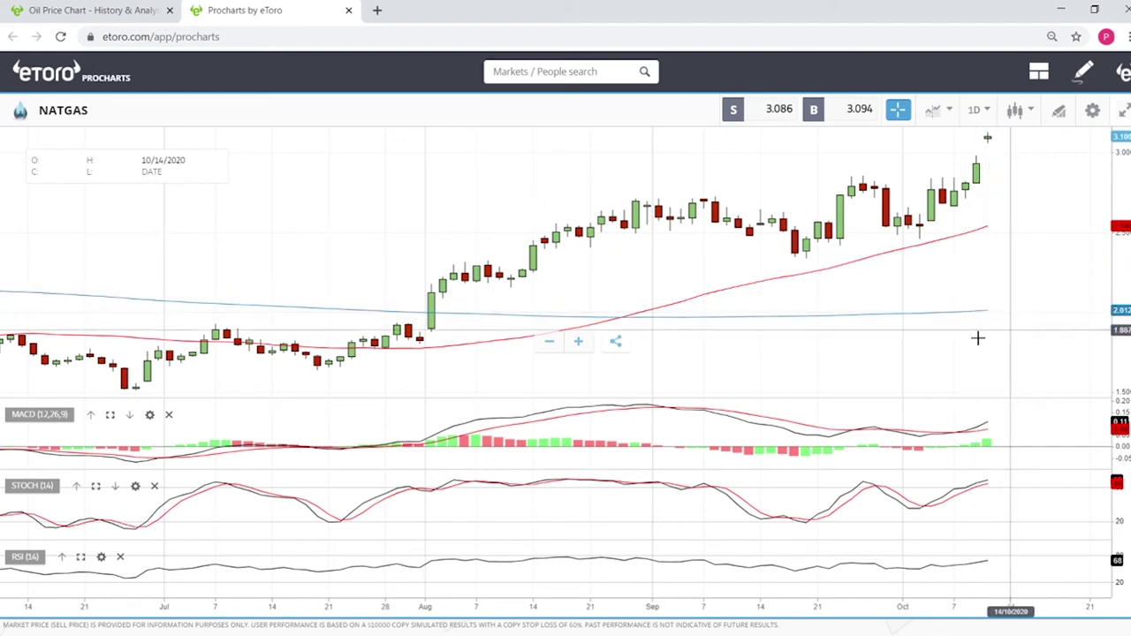
# Step: Draw a horizontal line on the NATGAS chart at about 3.366, across the early-2019 price area
pyautogui.scroll(-10, 1020, 273)
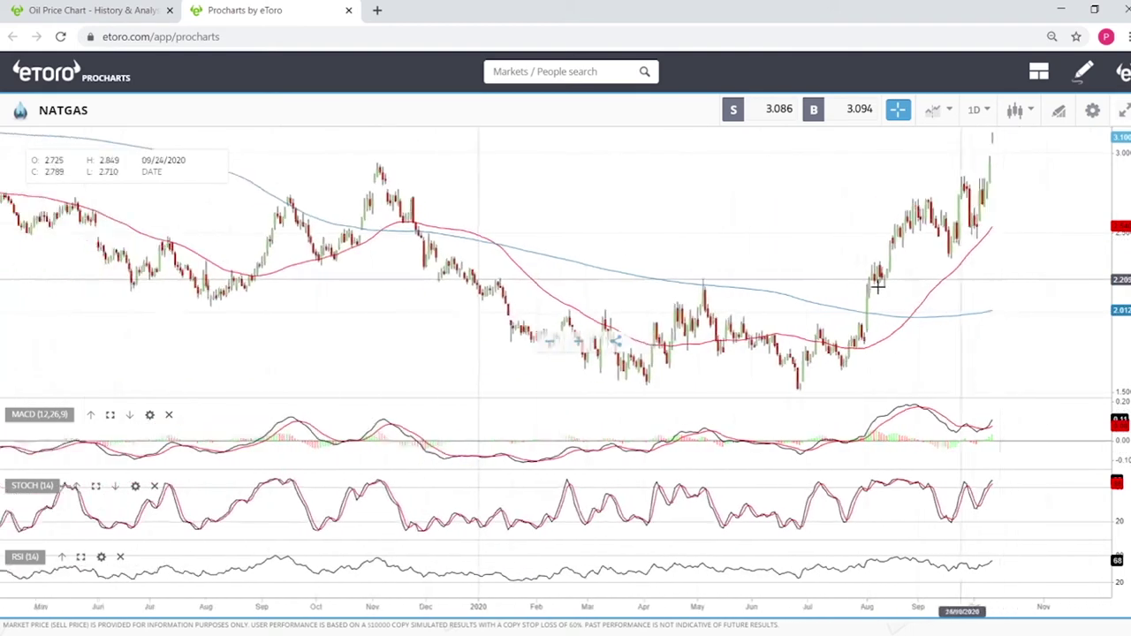
pyautogui.scroll(-3, 792, 302)
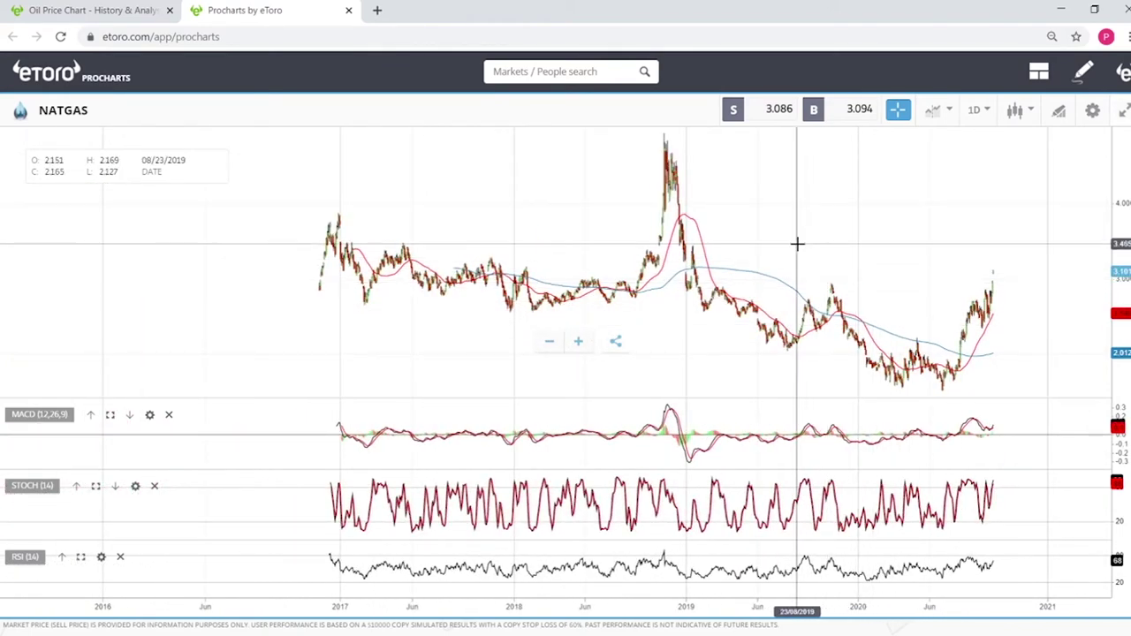
pyautogui.click(1059, 111)
pyautogui.click(585, 375)
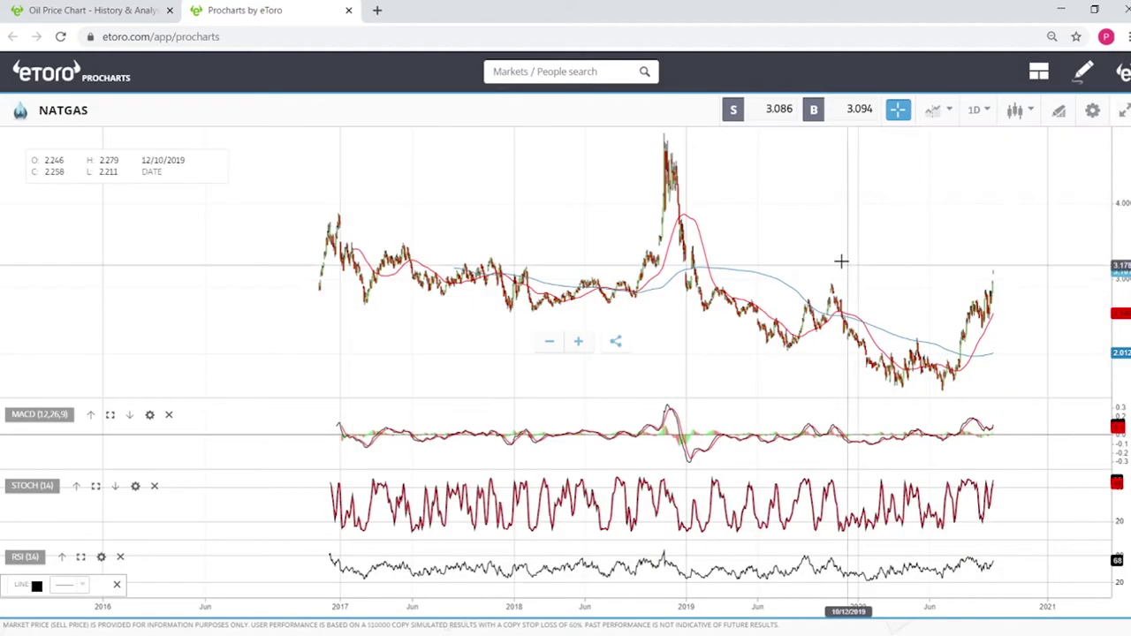
pyautogui.click(705, 252)
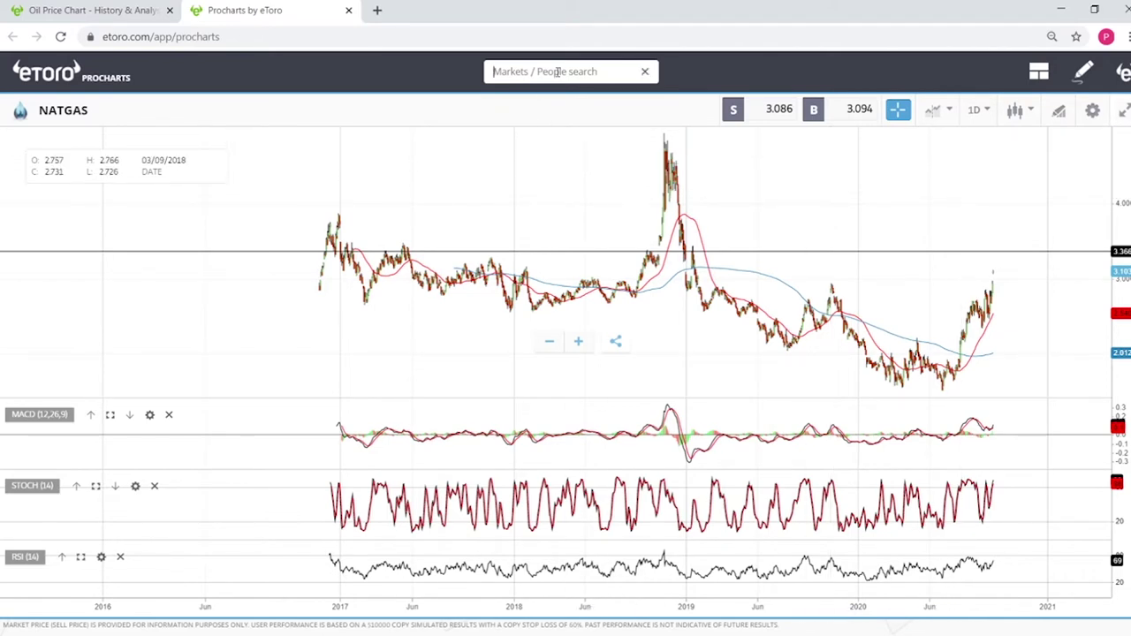
# Step: Search the markets for "copp" and load the COPPER chart, showing its most recent daily candles
pyautogui.write('o')
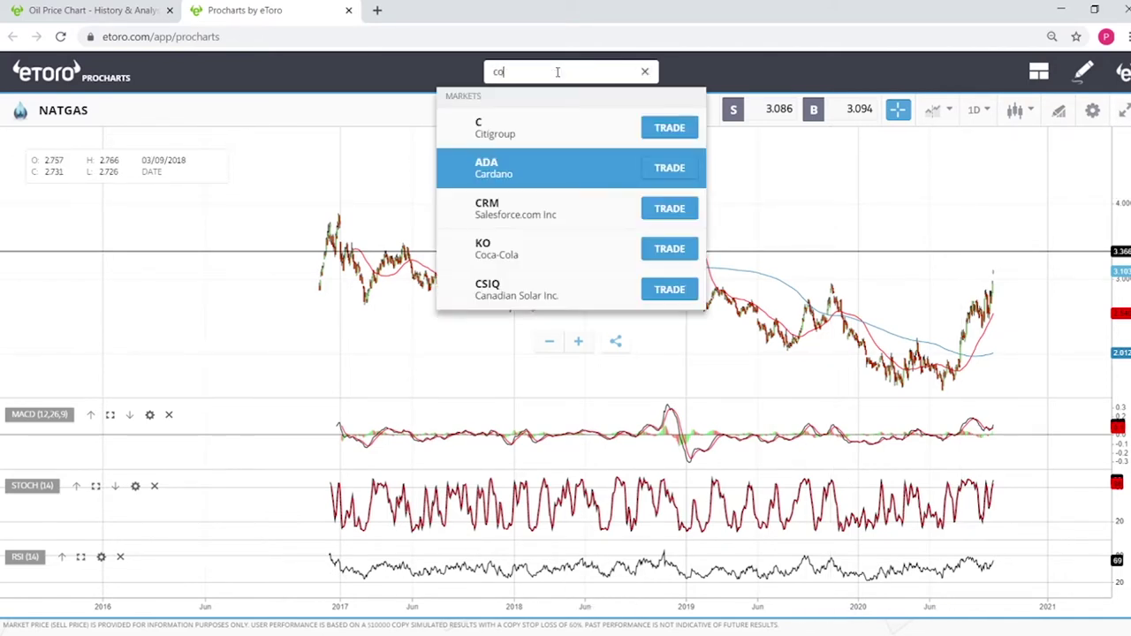
pyautogui.write('pp')
pyautogui.press('Up')
pyautogui.press('Return')
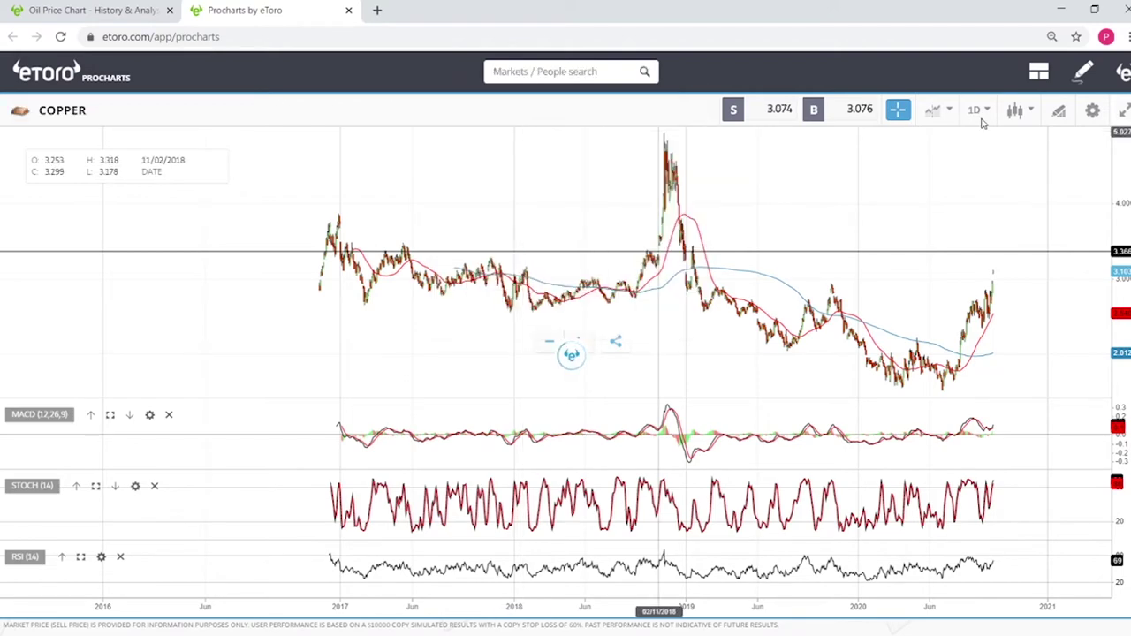
pyautogui.scroll(10, 1007, 300)
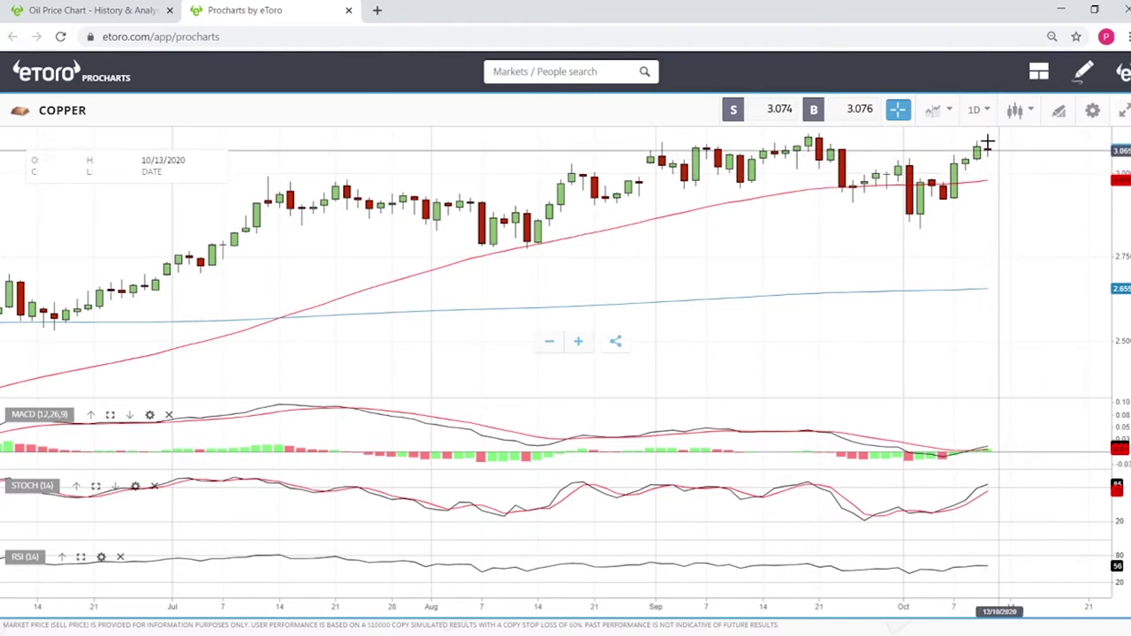
# Step: Draw a horizontal line on the COPPER chart at about 3.10, along the September highs
pyautogui.scroll(-2, 1026, 164)
pyautogui.scroll(-2, 1027, 166)
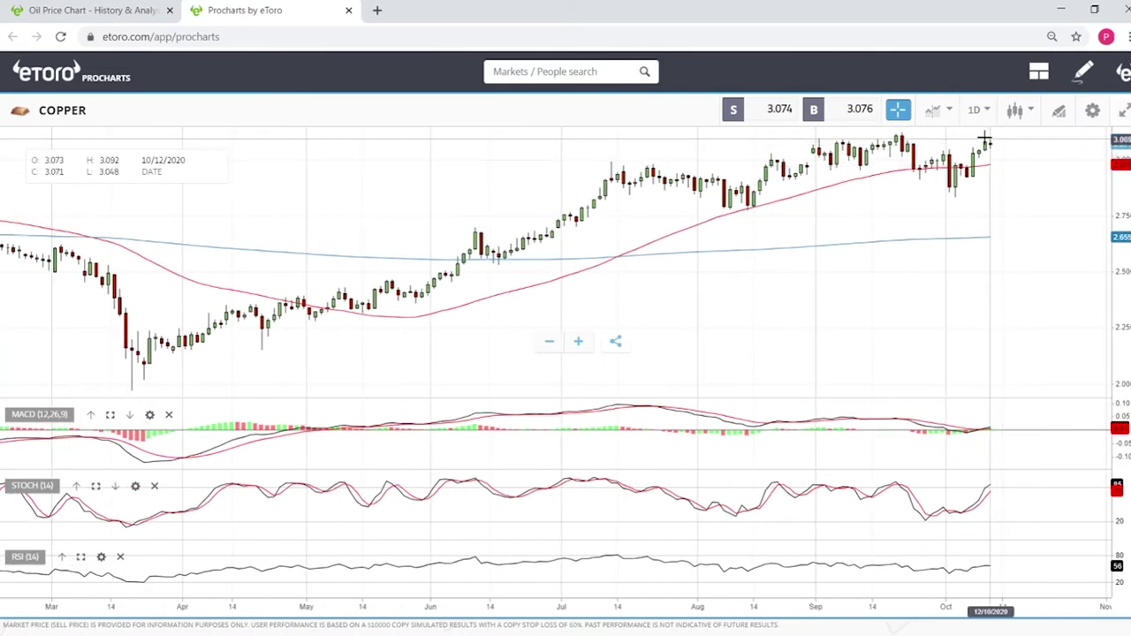
pyautogui.click(1063, 109)
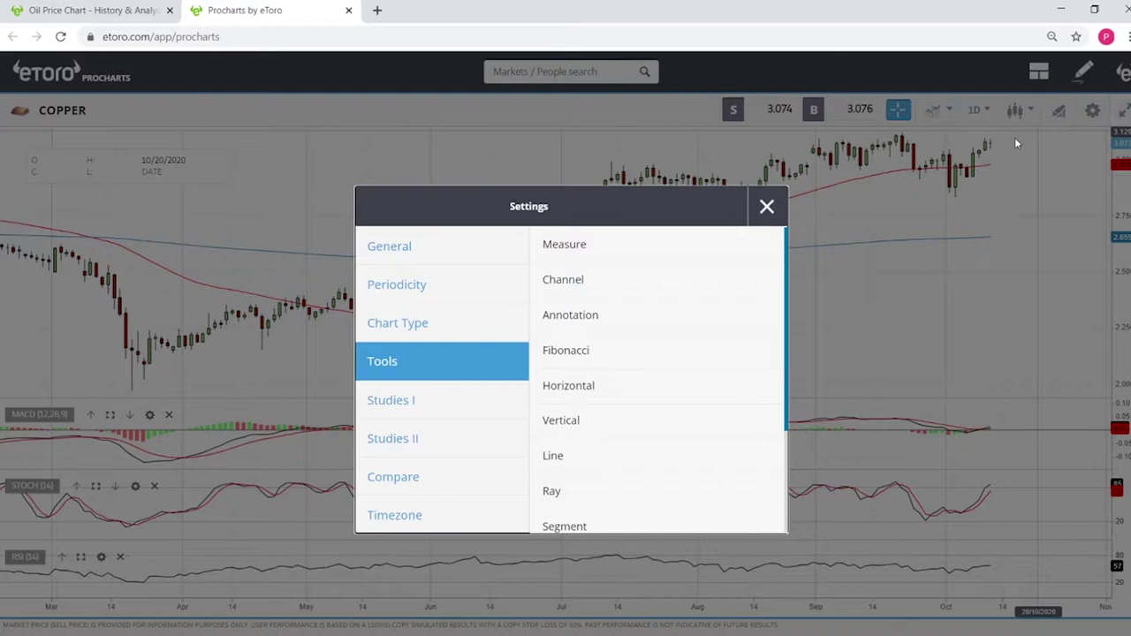
pyautogui.click(551, 379)
pyautogui.click(910, 139)
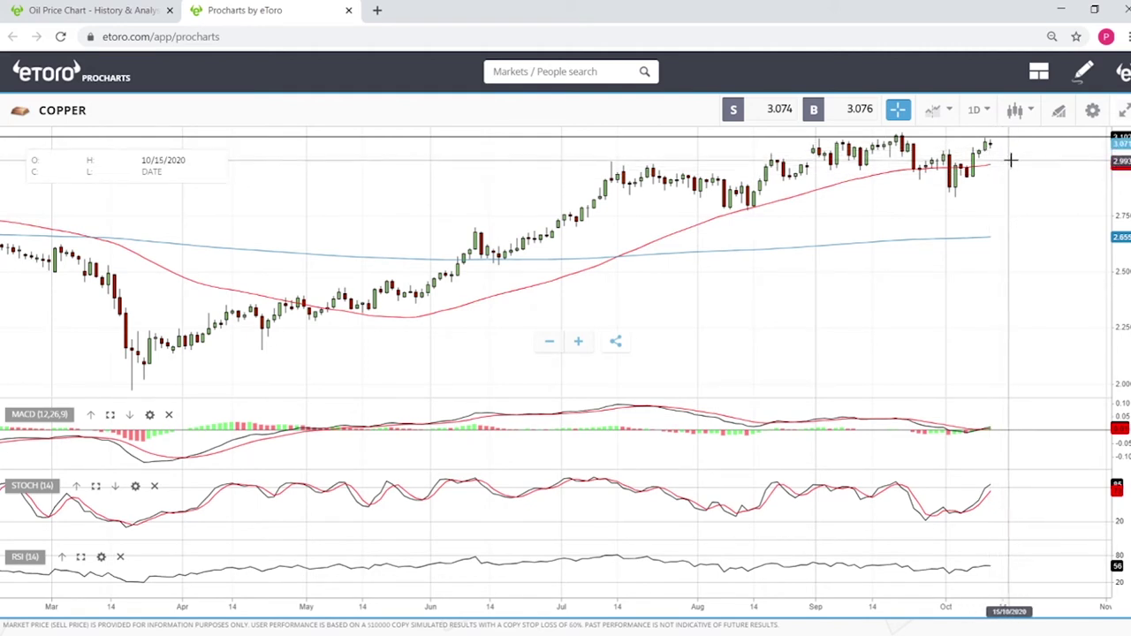
# Step: Review COPPER's recent candles and history since 2017, and draw a horizontal line at about 2.834 through the early-October low
pyautogui.scroll(5, 999, 164)
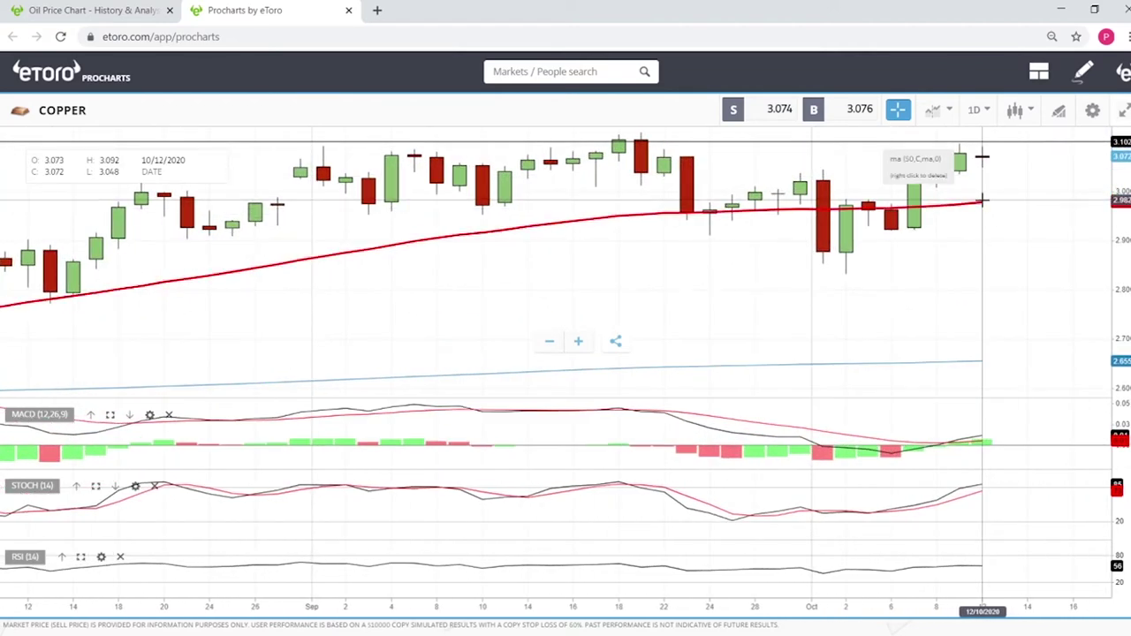
pyautogui.scroll(-5, 1008, 261)
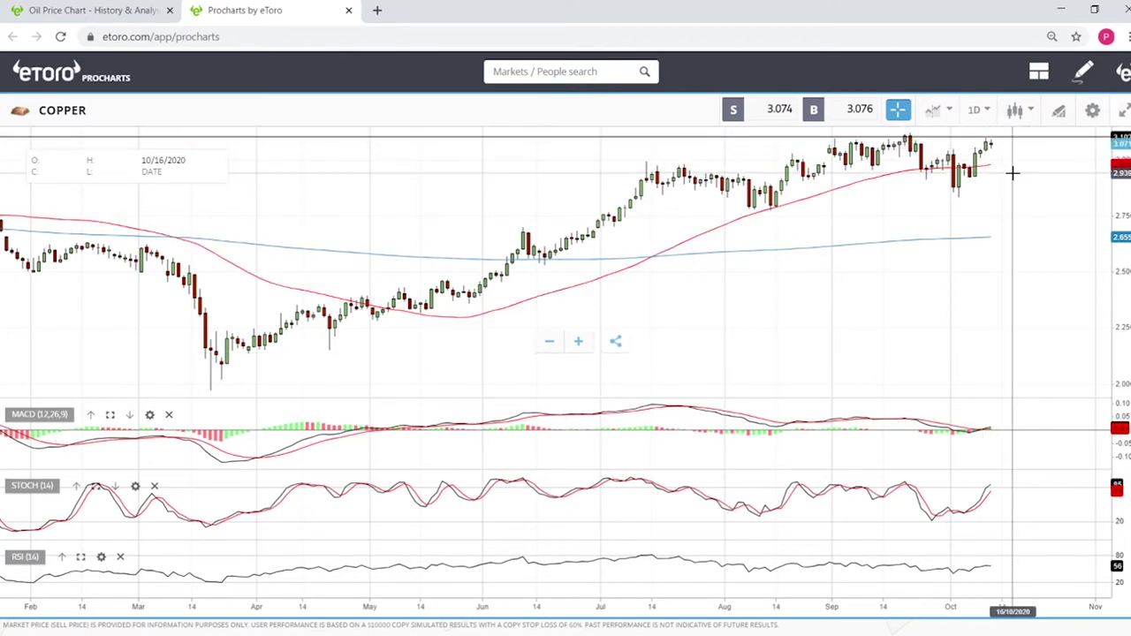
pyautogui.scroll(5, 1013, 174)
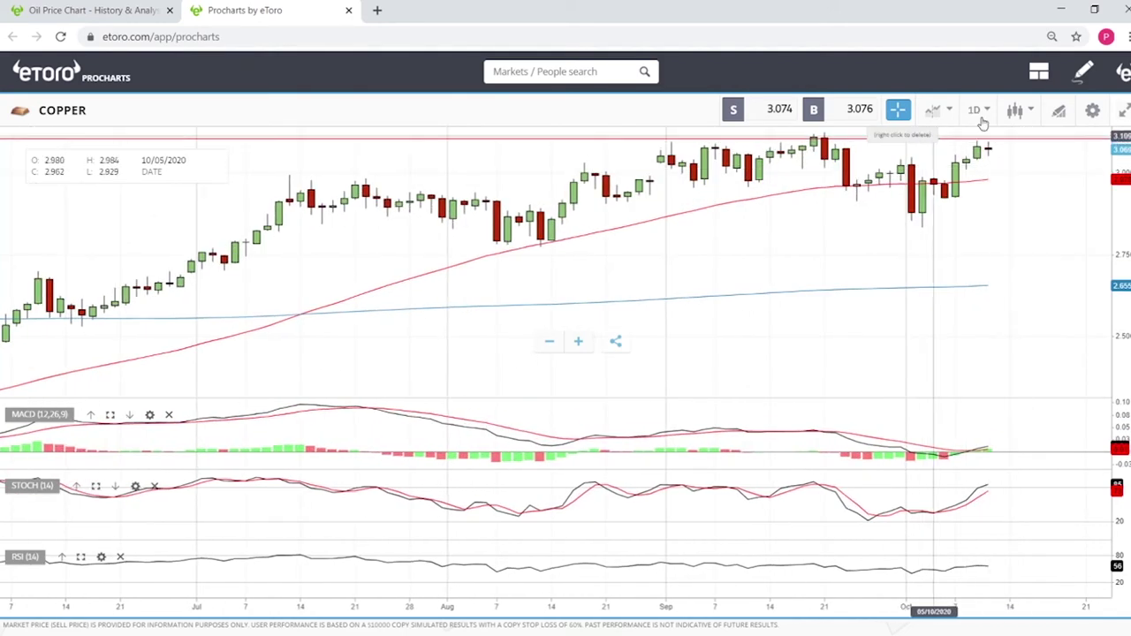
pyautogui.scroll(-10, 944, 254)
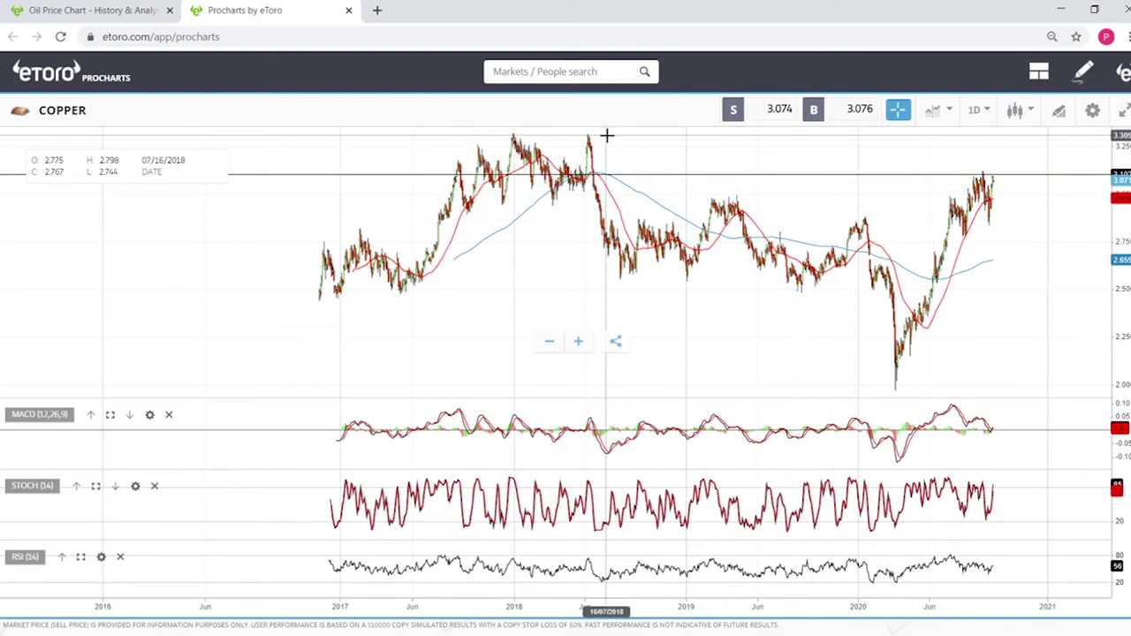
pyautogui.scroll(10, 999, 254)
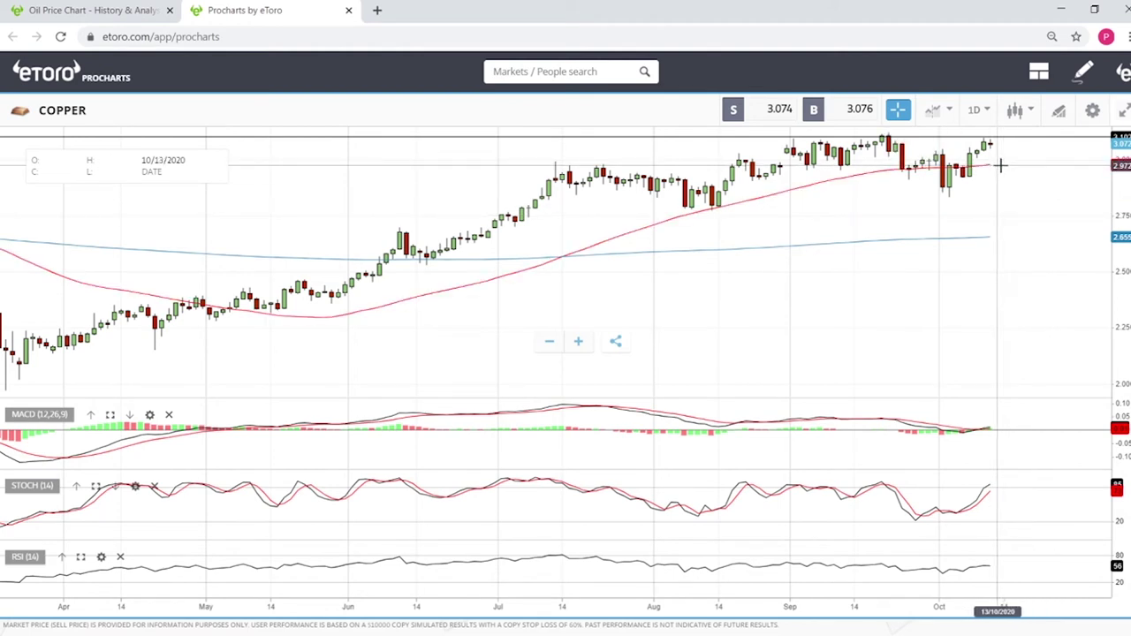
pyautogui.click(1064, 112)
pyautogui.click(586, 376)
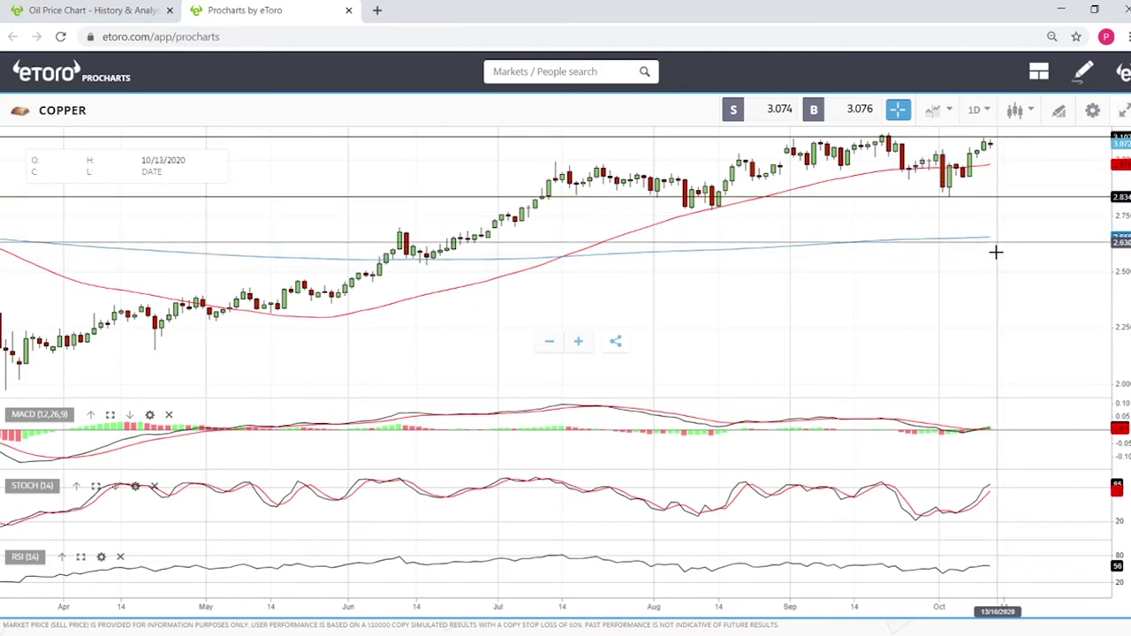
# Step: Search the markets for "gold" and load the GOLD chart
pyautogui.scroll(-6, 1004, 243)
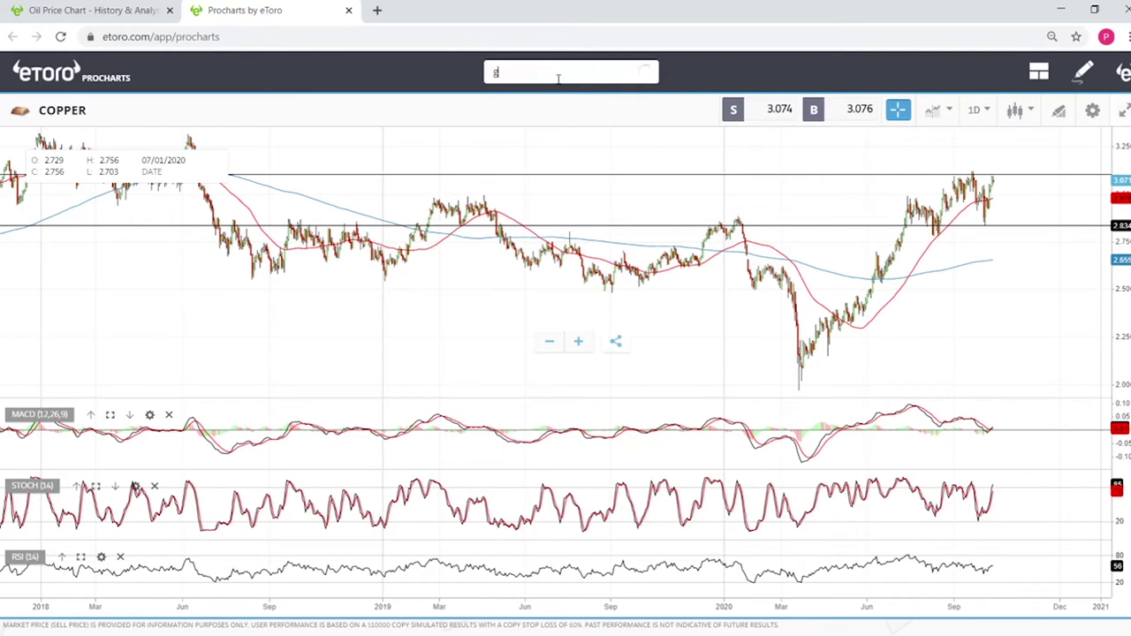
pyautogui.write('d')
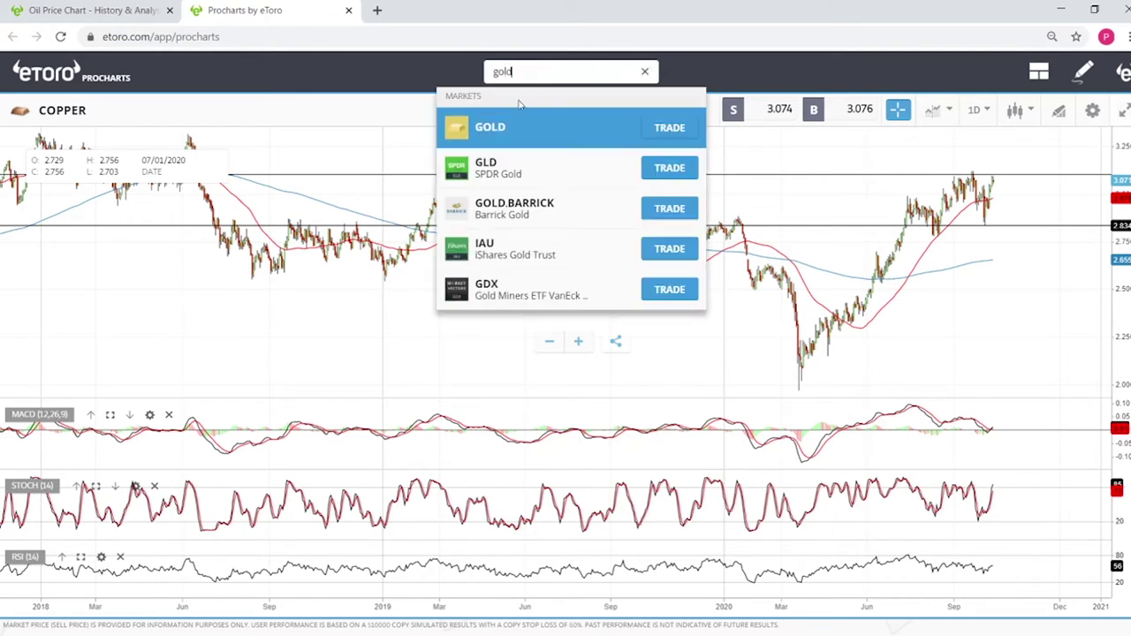
pyautogui.click(504, 129)
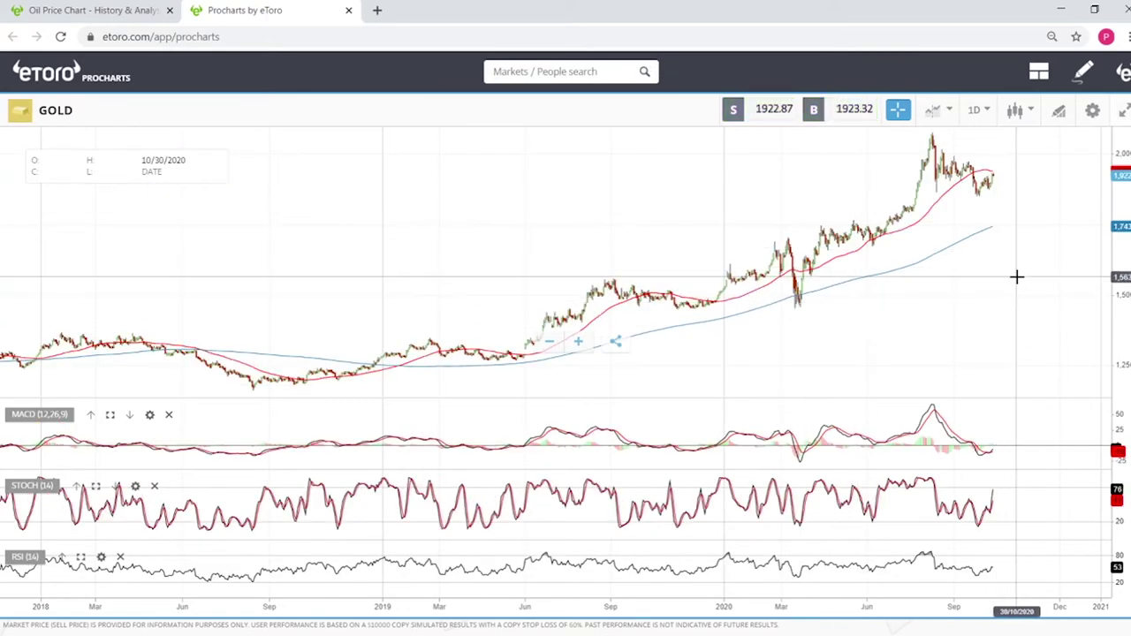
# Step: Draw a rectangle on the GOLD chart marking the support zone around the late-September lows and extending past the latest candle
pyautogui.scroll(5, 1016, 266)
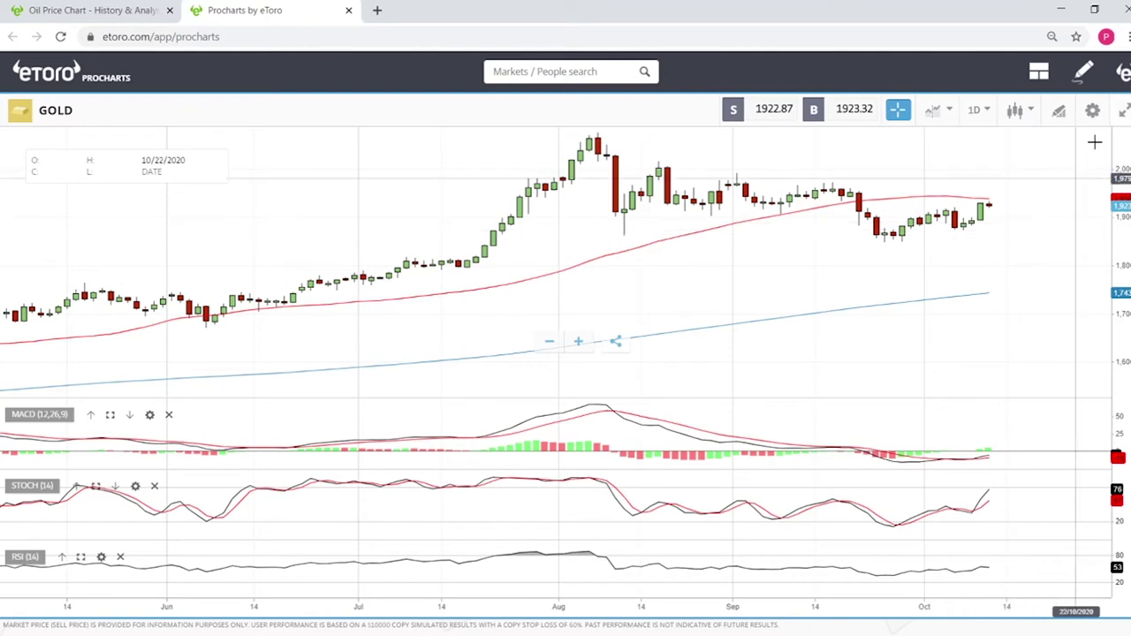
pyautogui.click(1060, 112)
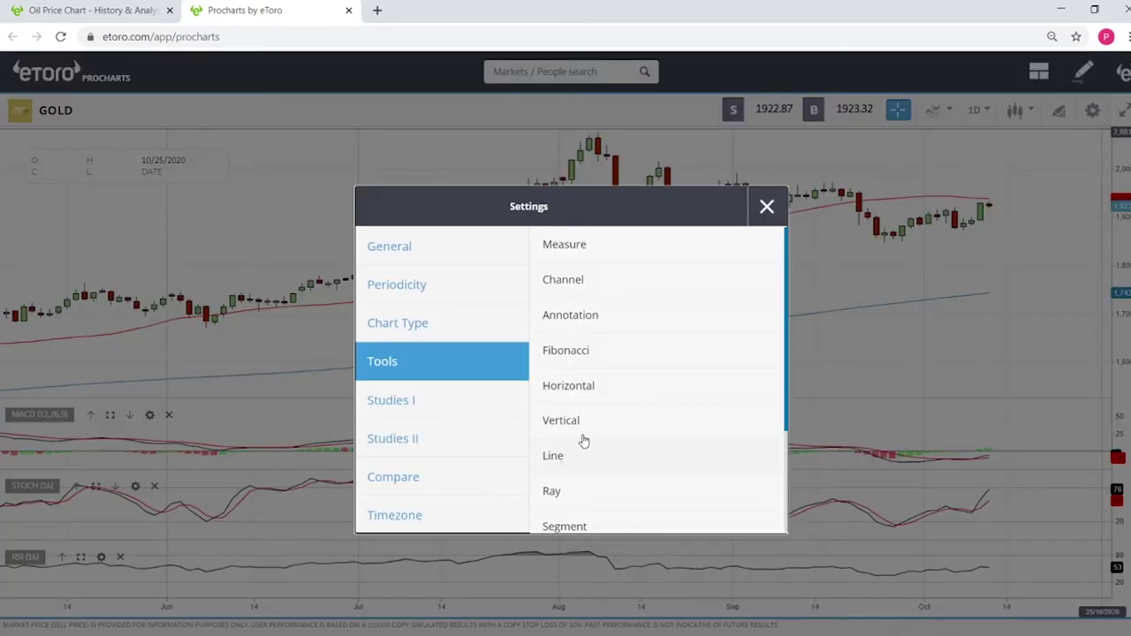
pyautogui.scroll(-2, 584, 441)
pyautogui.click(615, 413)
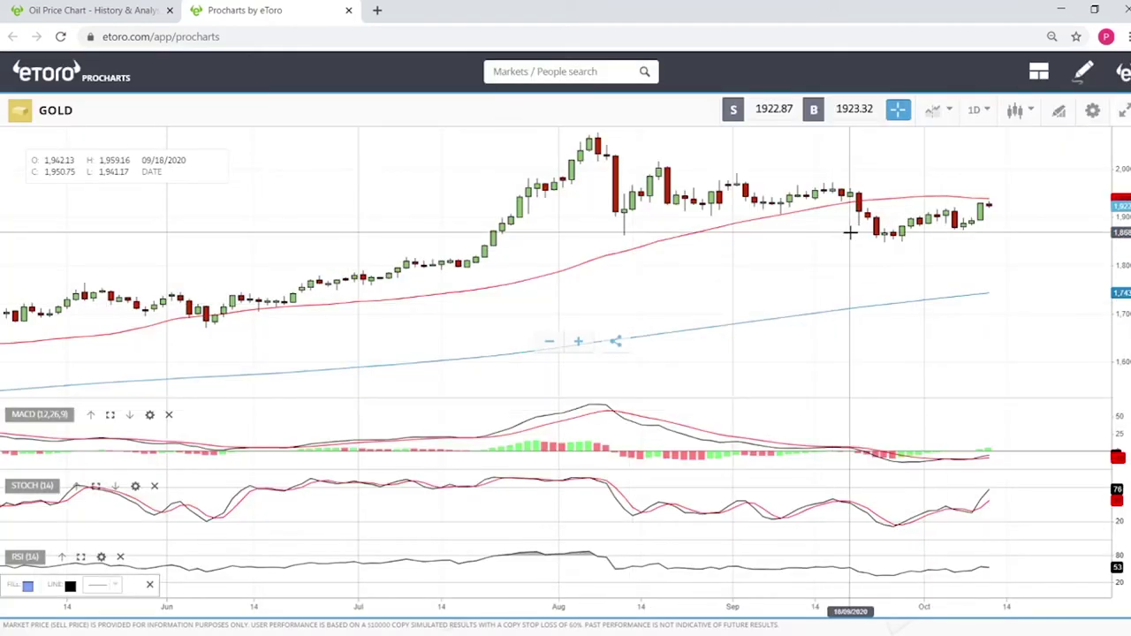
pyautogui.moveTo(834, 253)
pyautogui.mouseDown()
pyautogui.moveTo(1023, 245)
pyautogui.moveTo(700, 226)
pyautogui.moveTo(888, 246)
pyautogui.mouseUp()
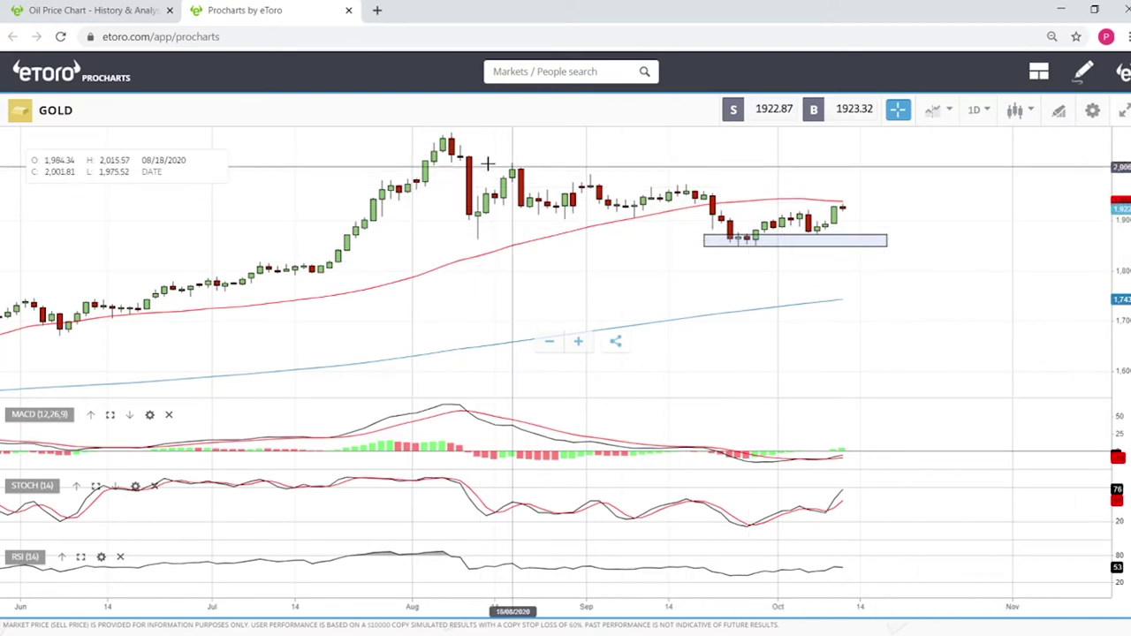
# Step: Draw a descending trend line on the GOLD chart from the 18 August high to just above the latest October candle
pyautogui.click(1061, 113)
pyautogui.click(578, 461)
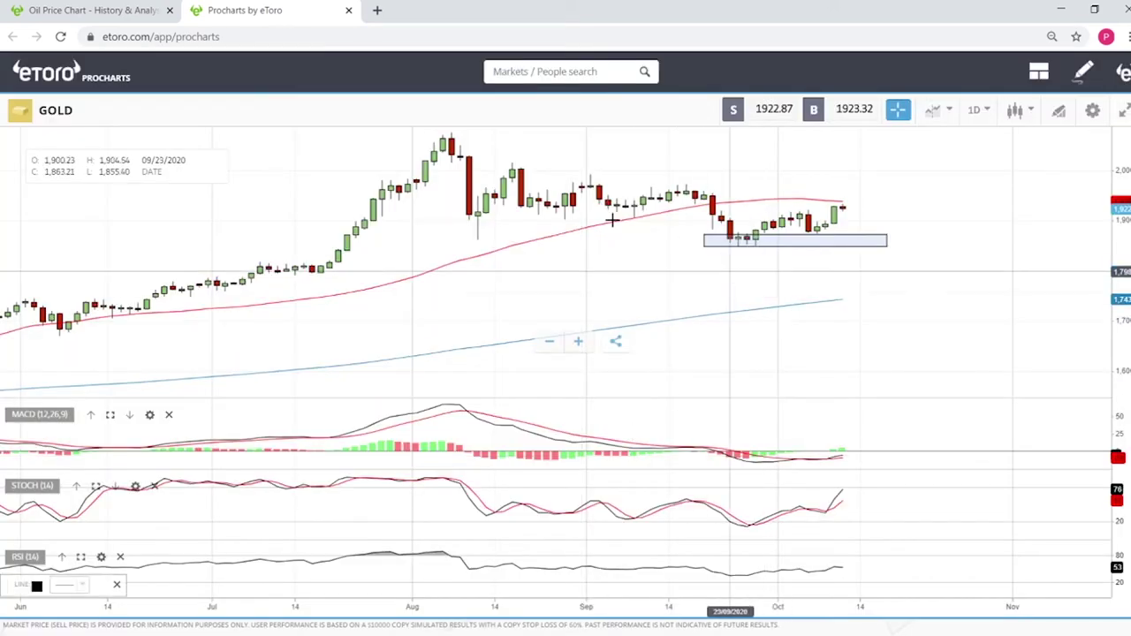
pyautogui.click(511, 163)
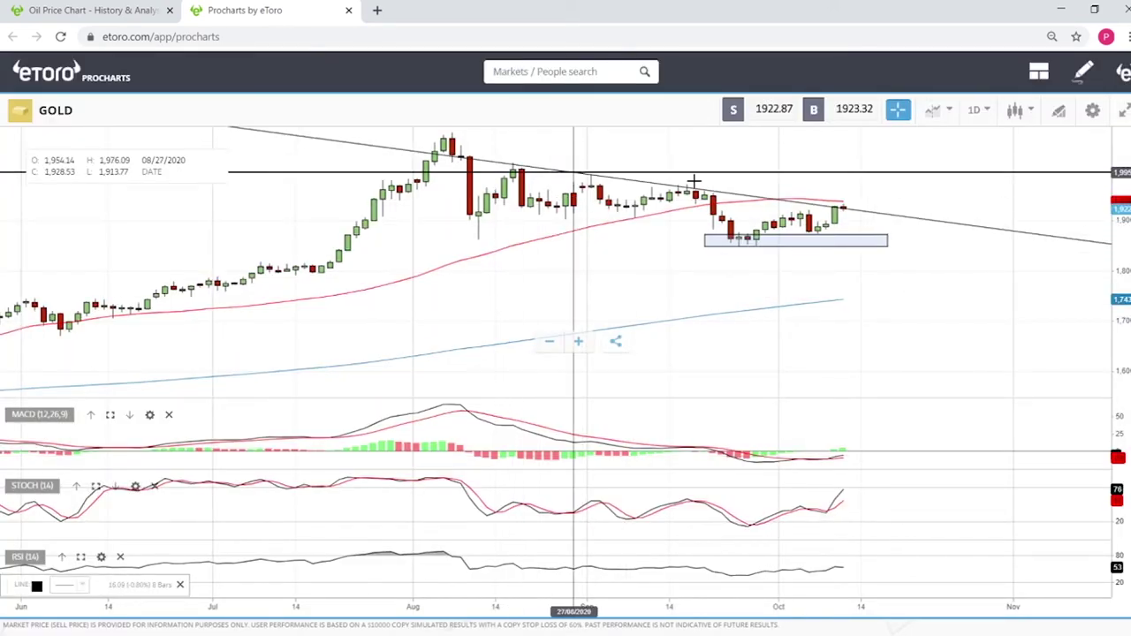
pyautogui.click(845, 201)
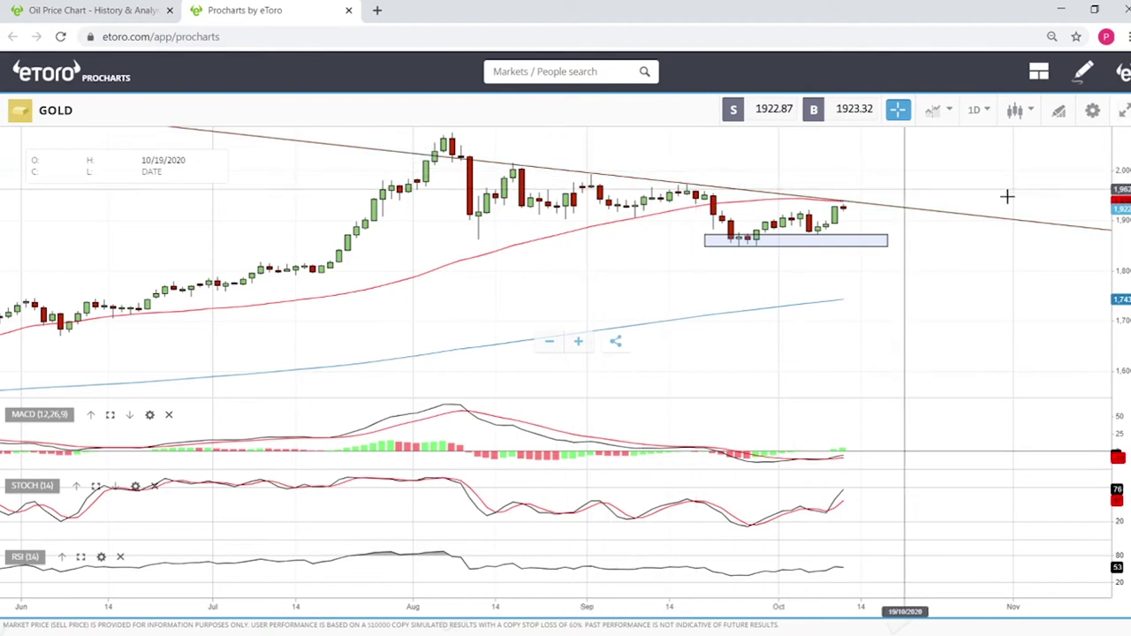
# Step: Draw a rectangle on the GOLD chart marking the resistance zone below 2,000, from about the start of August past the latest candle
pyautogui.scroll(6, 977, 244)
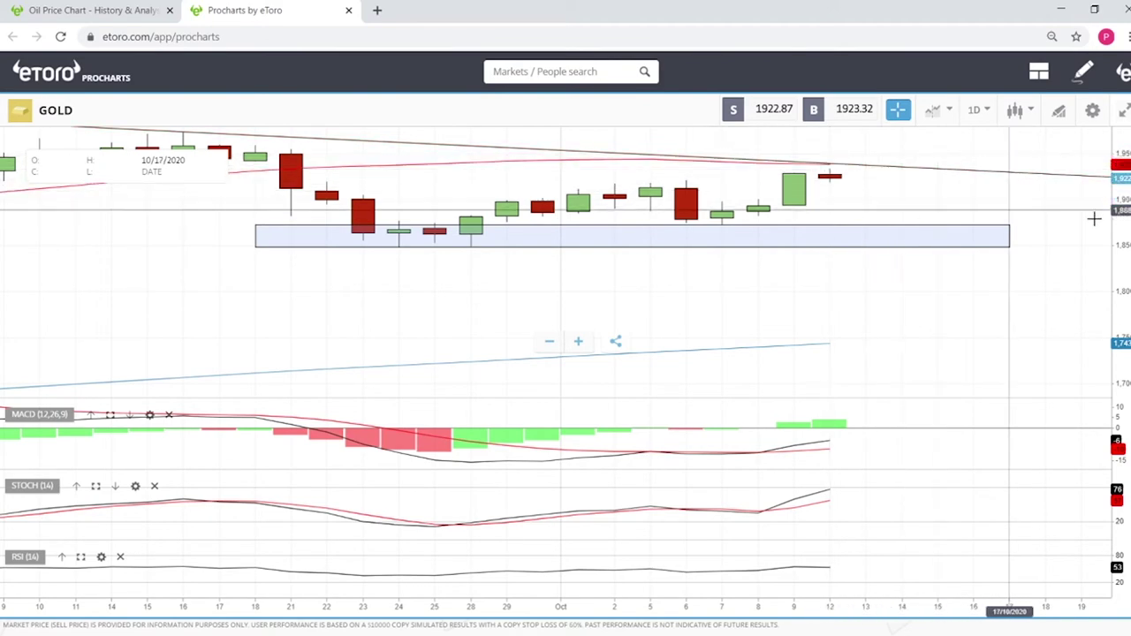
pyautogui.scroll(-10, 1094, 218)
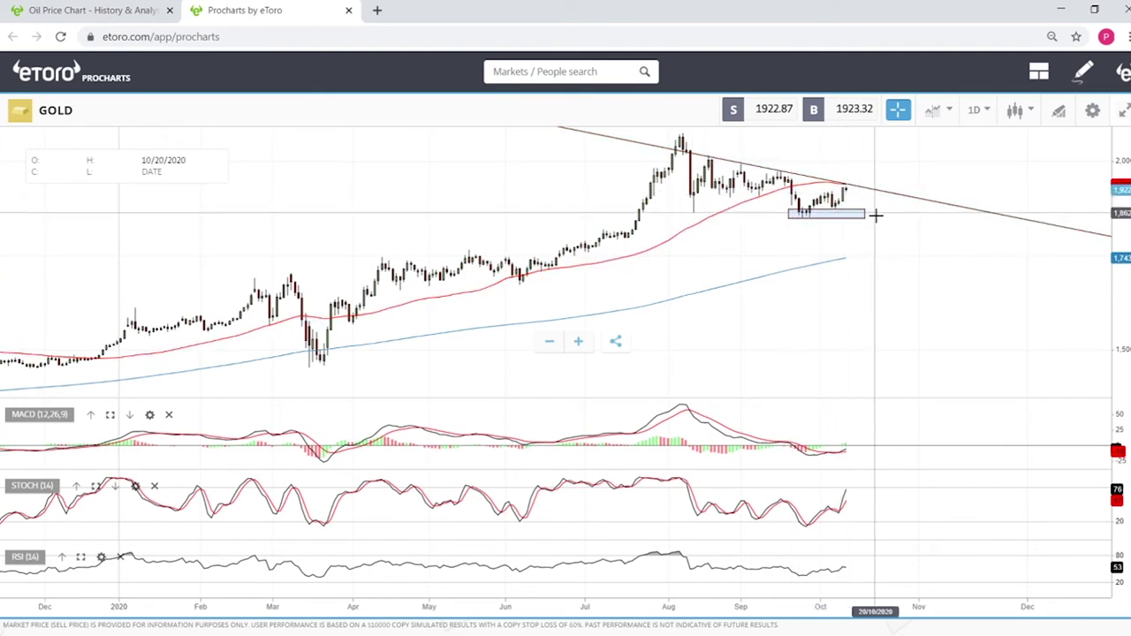
pyautogui.click(827, 220)
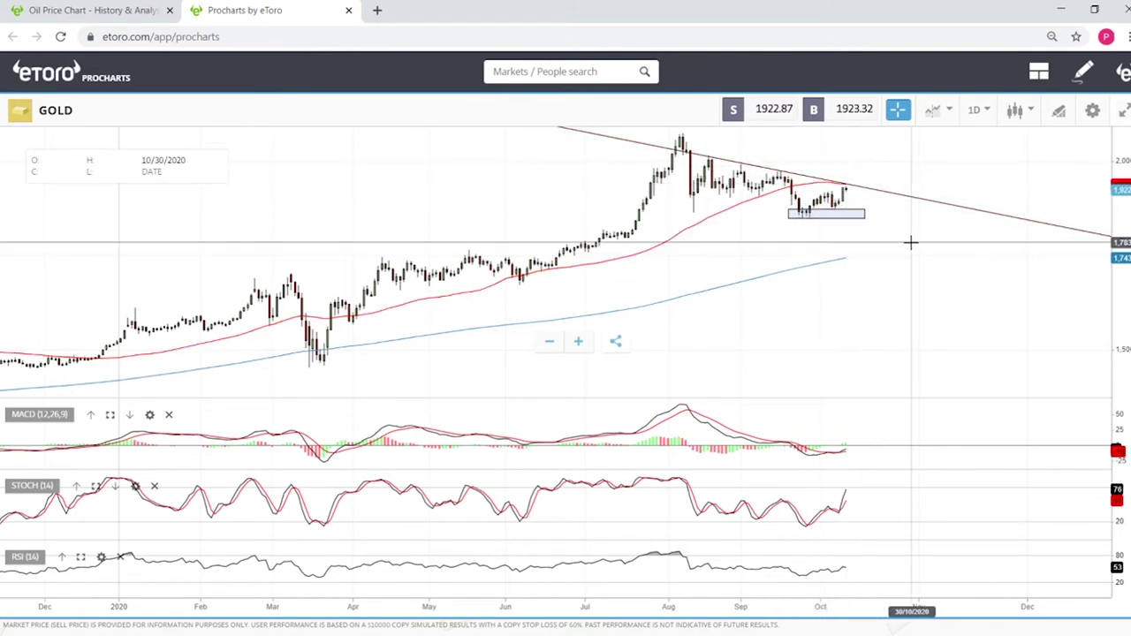
pyautogui.click(1059, 110)
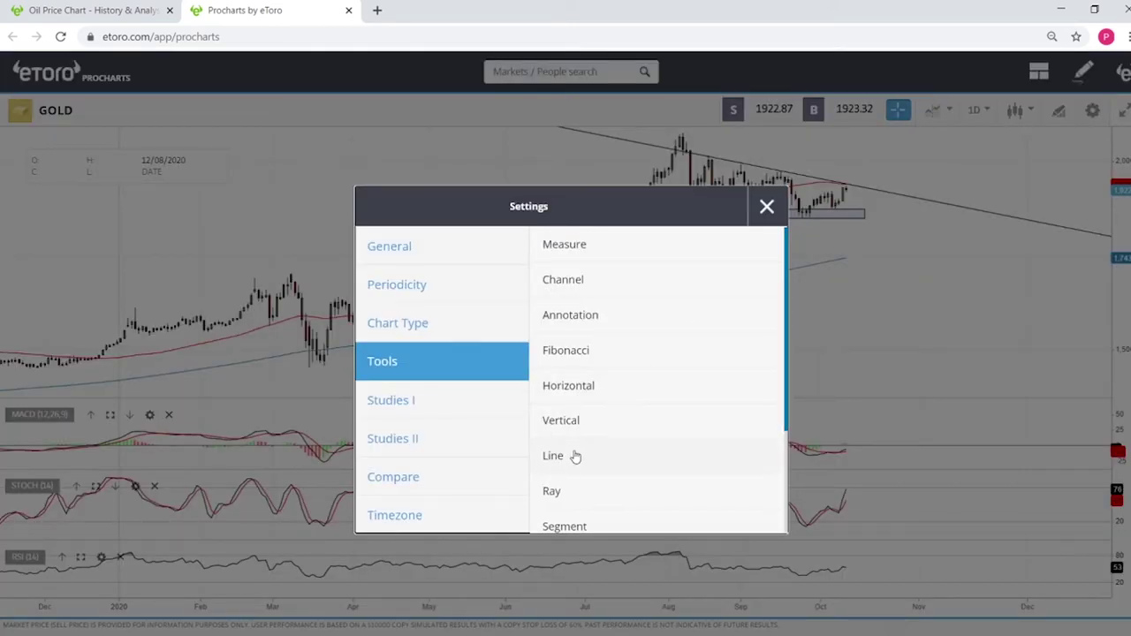
pyautogui.scroll(-2, 681, 449)
pyautogui.click(600, 410)
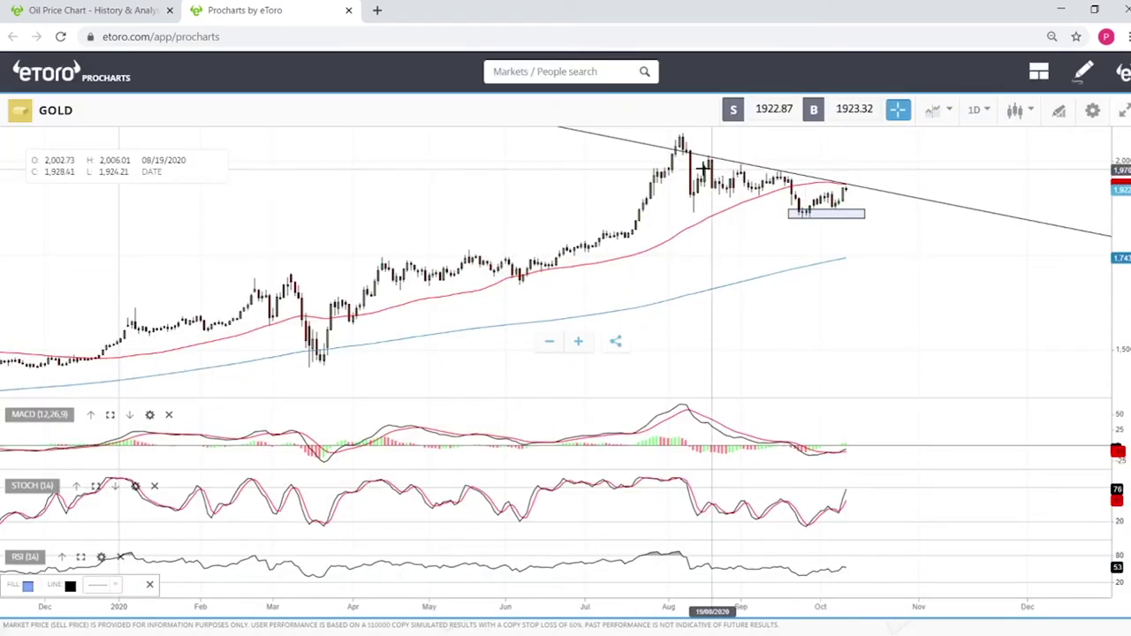
pyautogui.moveTo(665, 161); pyautogui.dragTo(860, 167)
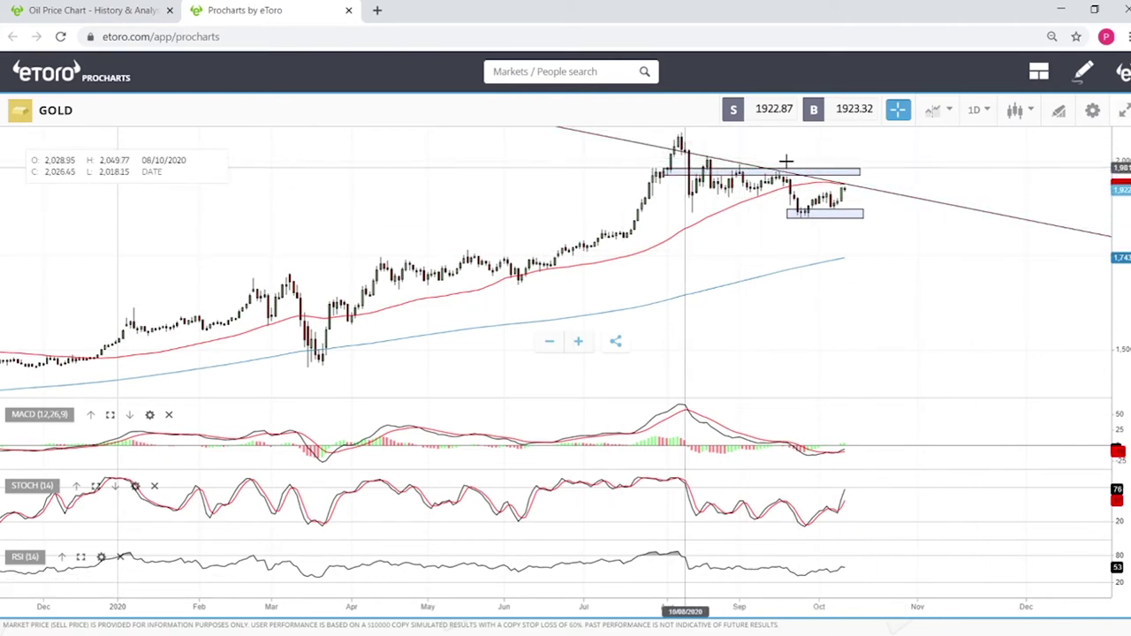
# Step: Search the markets for "sil" and load the SILVER chart
pyautogui.scroll(5, 937, 268)
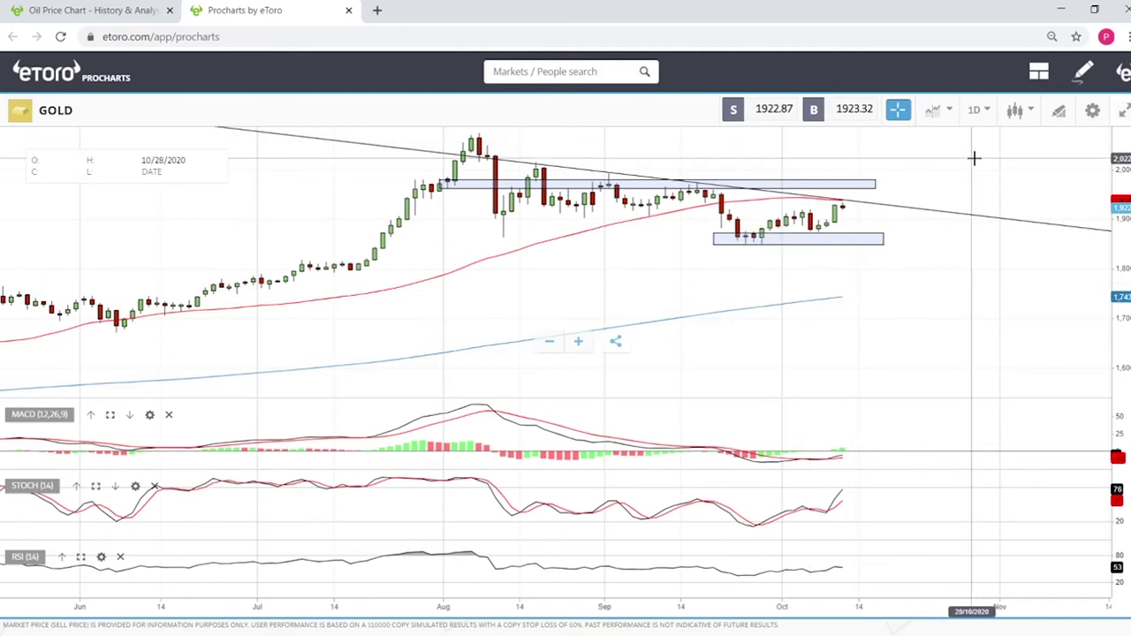
pyautogui.scroll(-5, 993, 280)
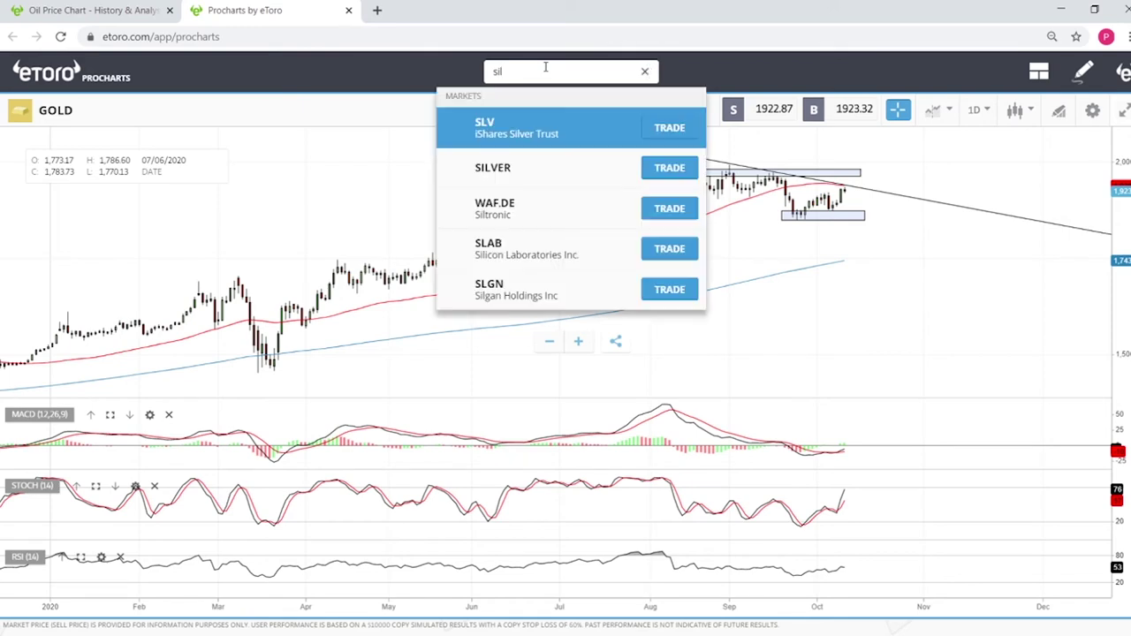
pyautogui.click(518, 170)
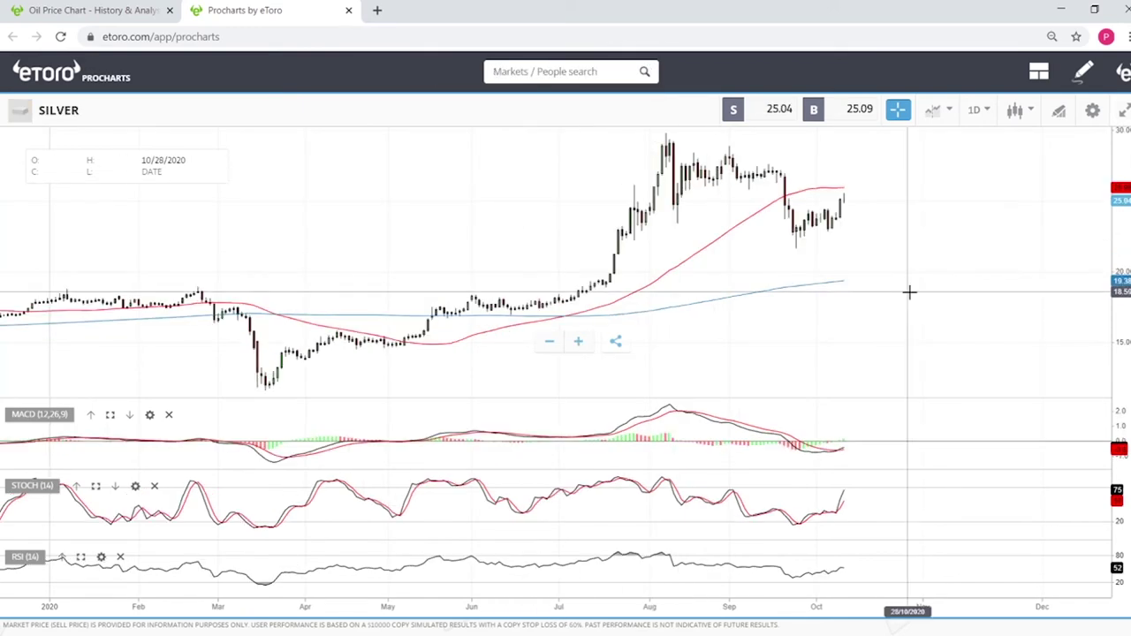
# Step: Draw a rectangle on the SILVER chart marking the August–September resistance zone, from early August past the latest candle
pyautogui.scroll(5, 936, 268)
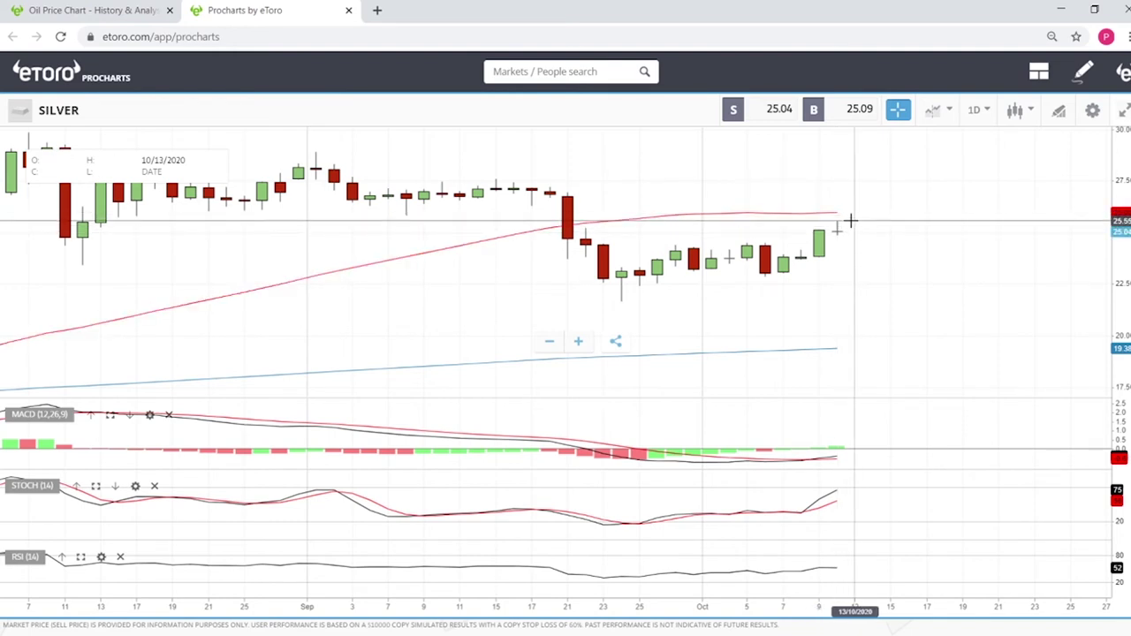
pyautogui.scroll(-3, 884, 262)
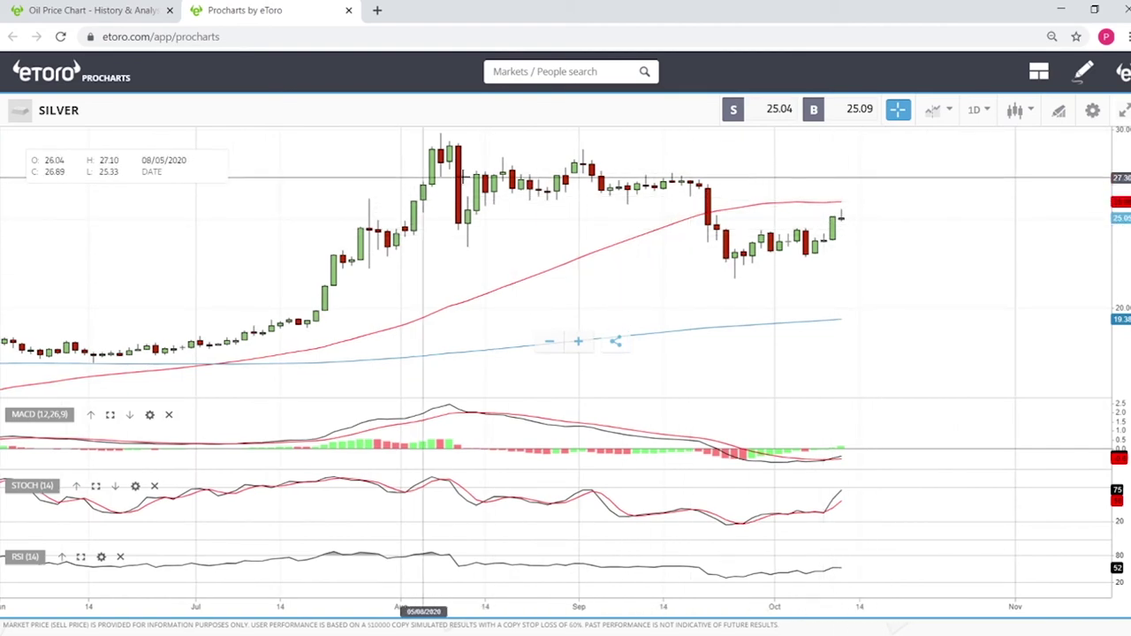
pyautogui.click(1059, 109)
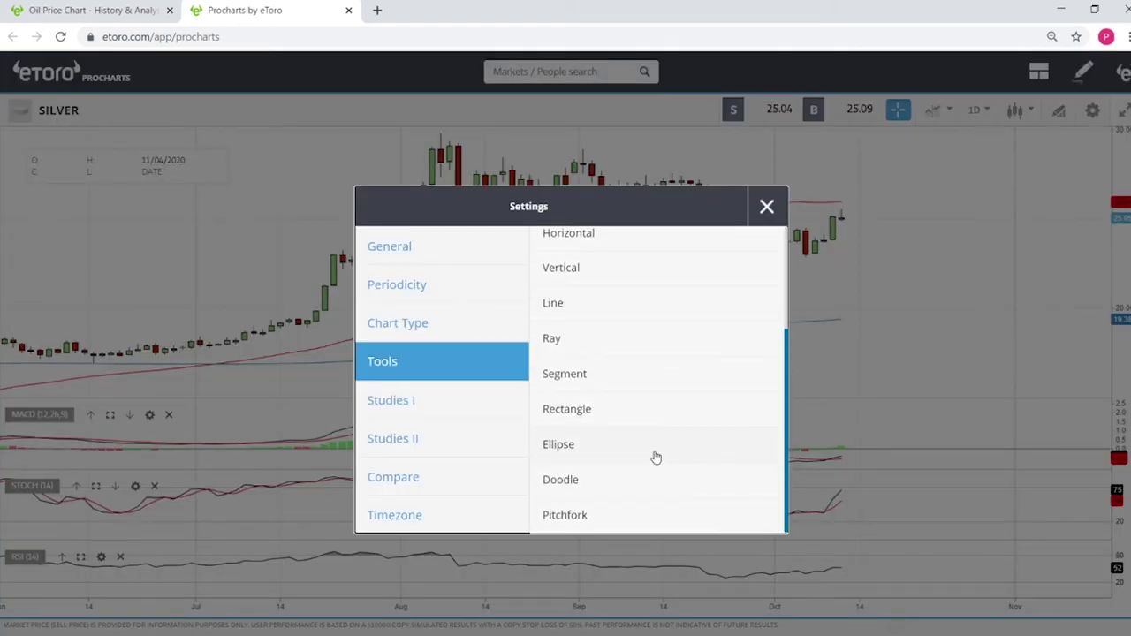
pyautogui.click(585, 422)
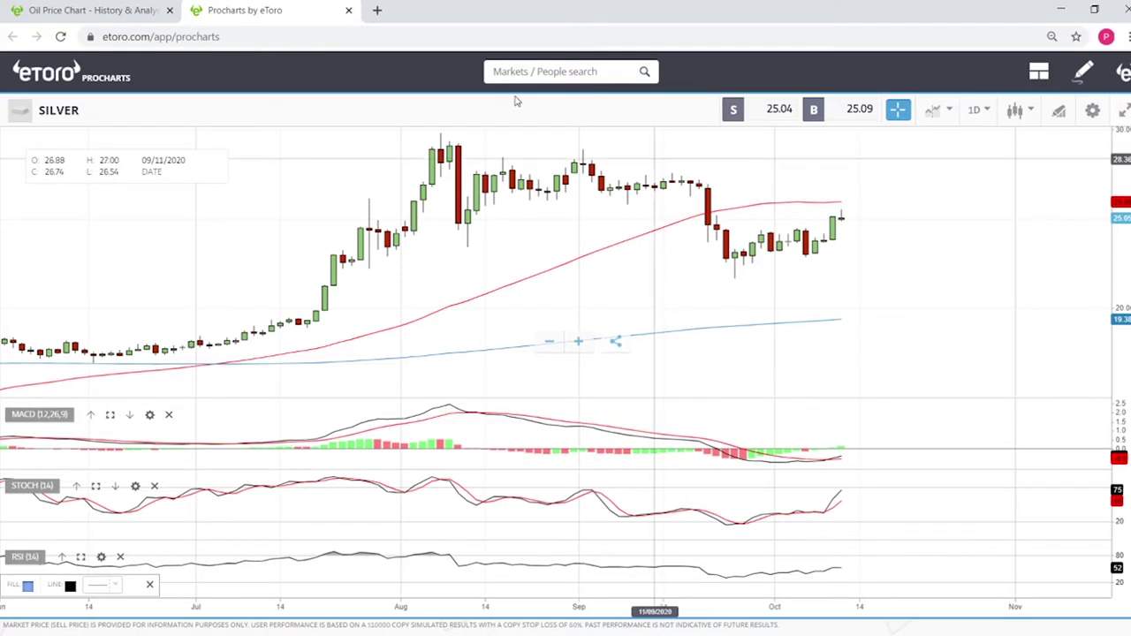
pyautogui.click(403, 170)
pyautogui.click(886, 187)
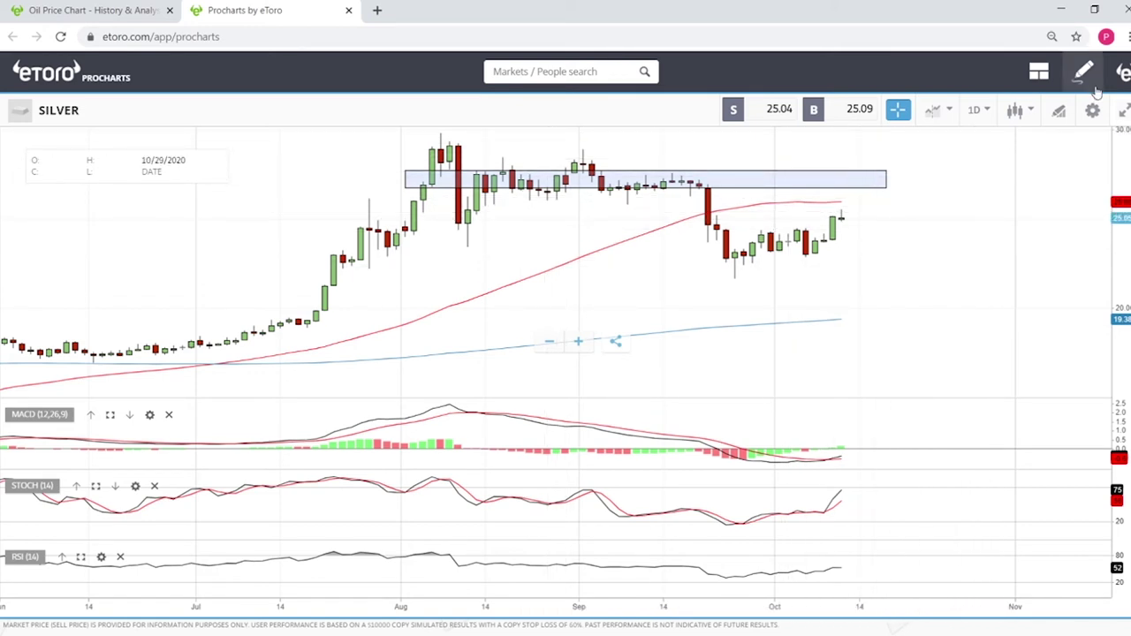
# Step: Draw a horizontal line on the SILVER chart at about 22.58, along the late-September lows
pyautogui.click(1064, 114)
pyautogui.click(568, 394)
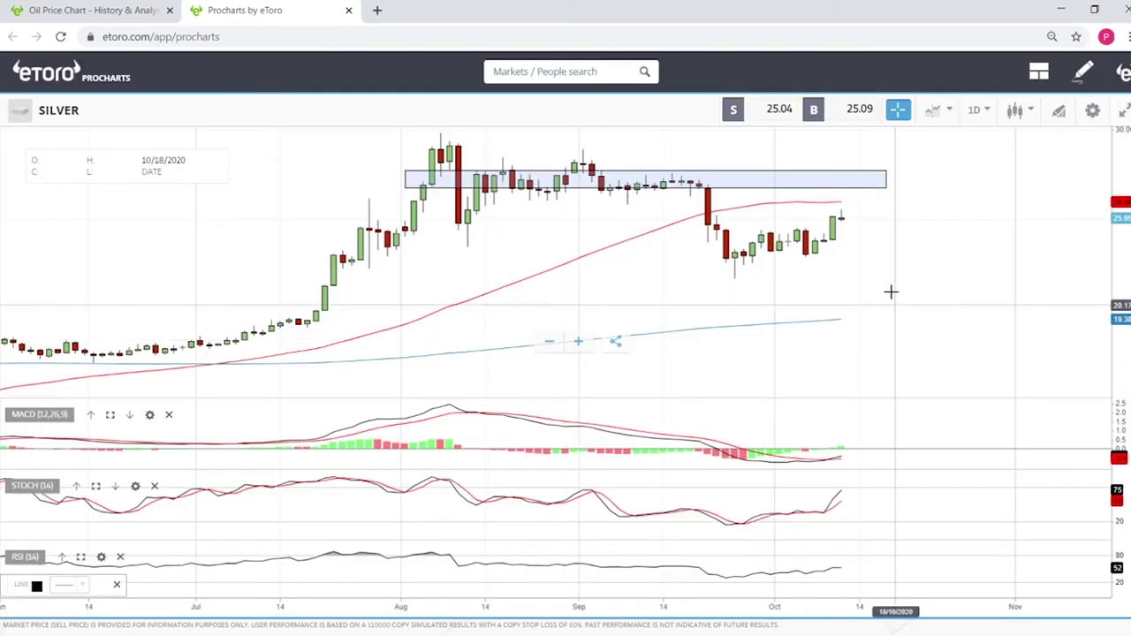
pyautogui.click(770, 262)
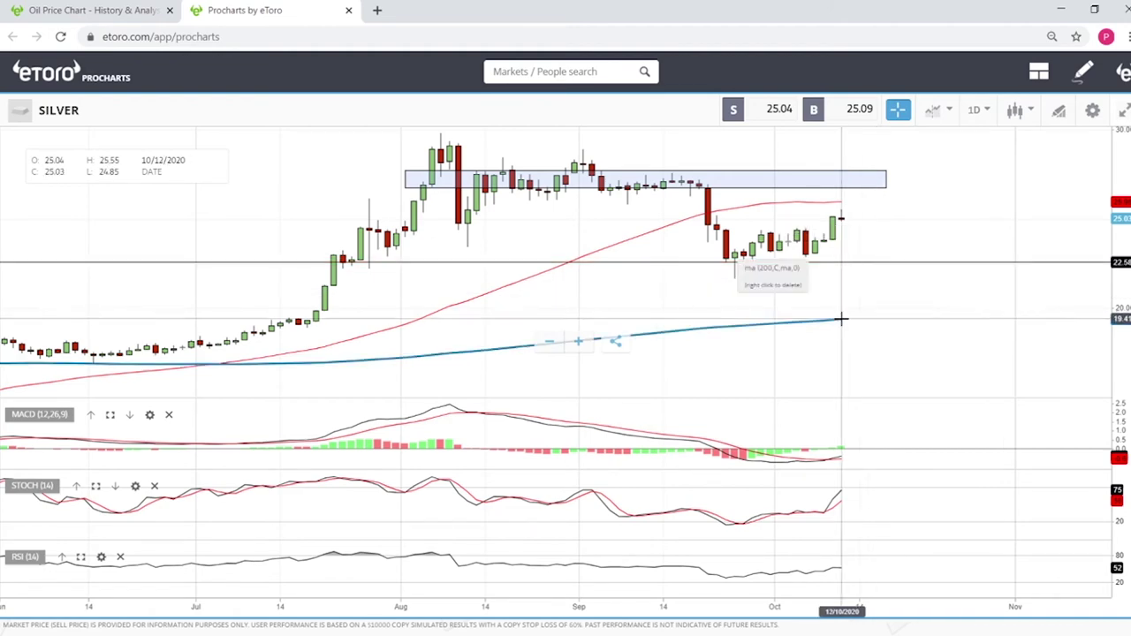
# Step: Search the markets for "coc" and load the COCOA chart
pyautogui.scroll(-5, 975, 316)
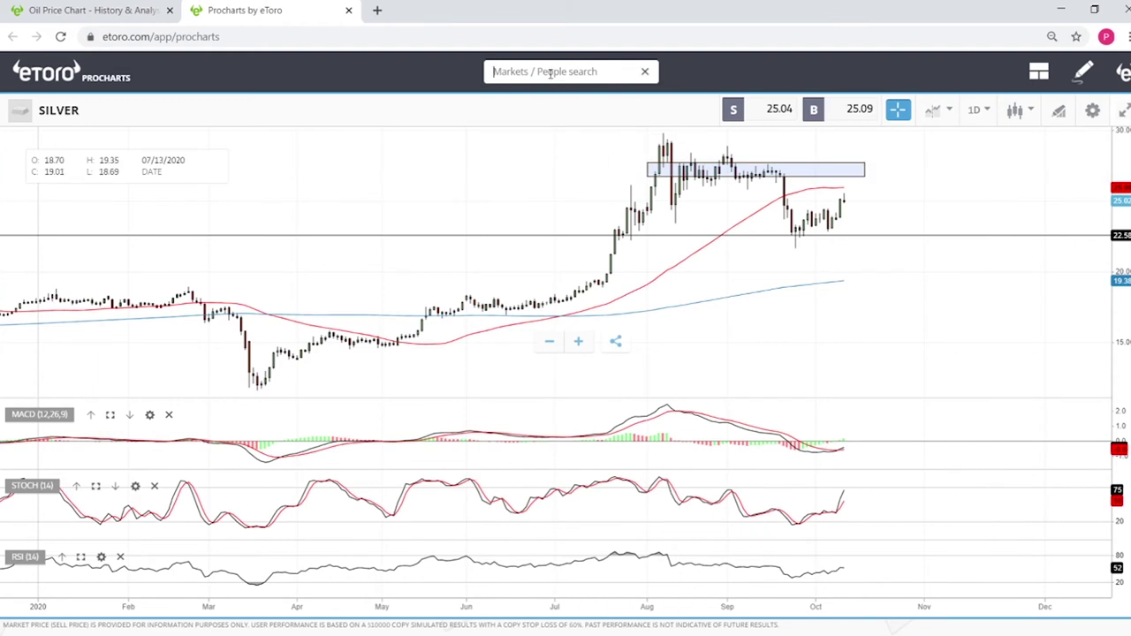
pyautogui.write('o')
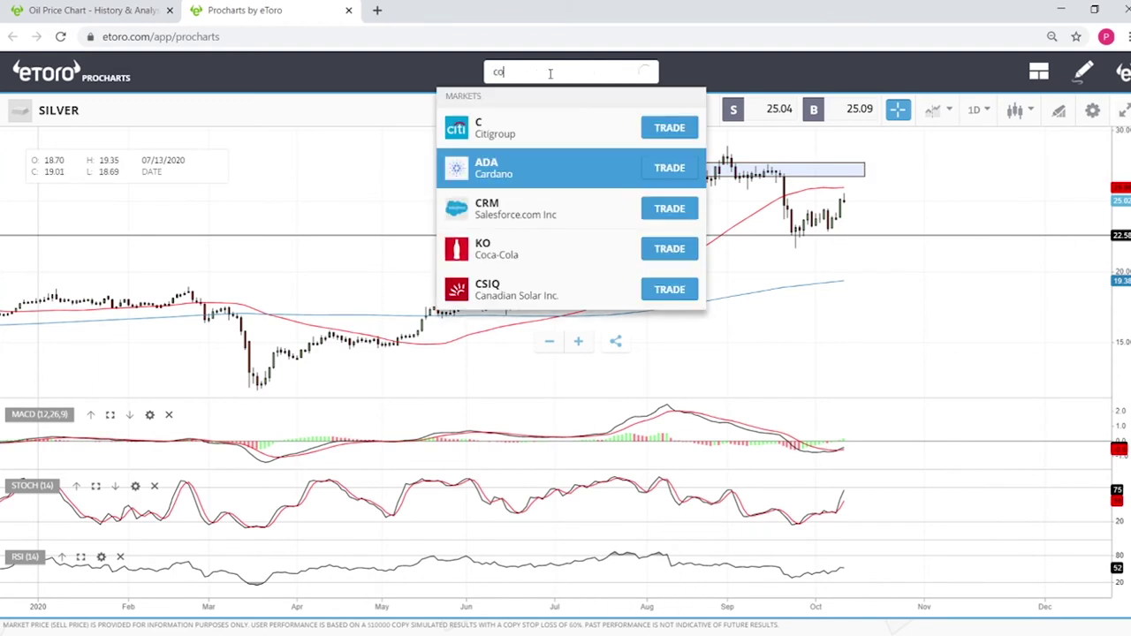
pyautogui.write('c')
pyautogui.click(533, 246)
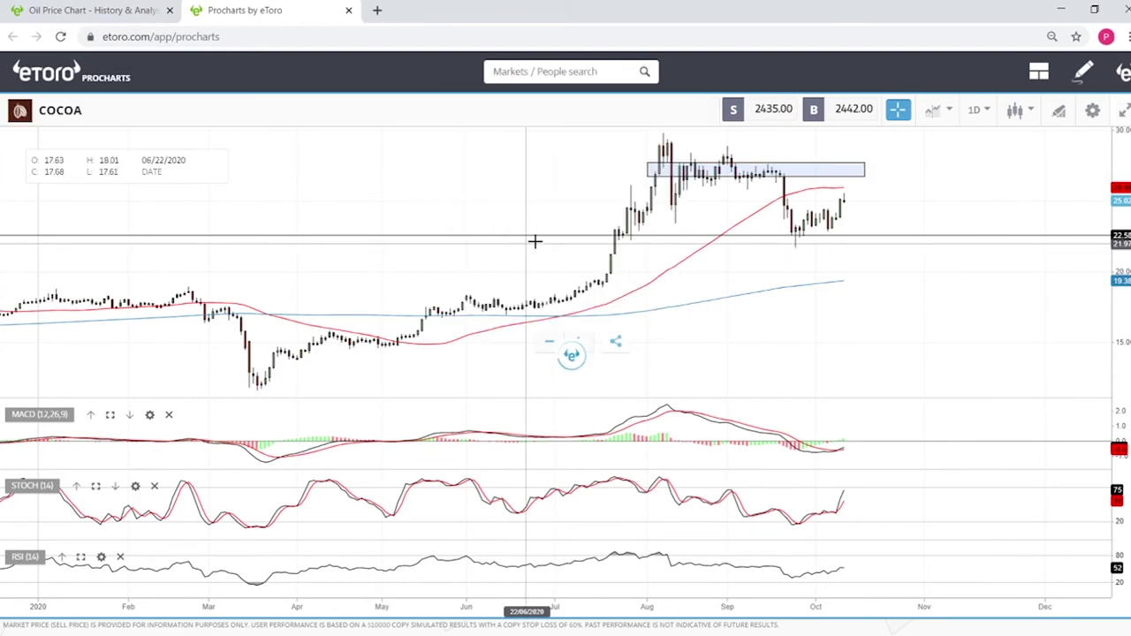
# Step: Draw a horizontal line on the COCOA chart at about 2,413, along the October lows
pyautogui.scroll(8, 789, 307)
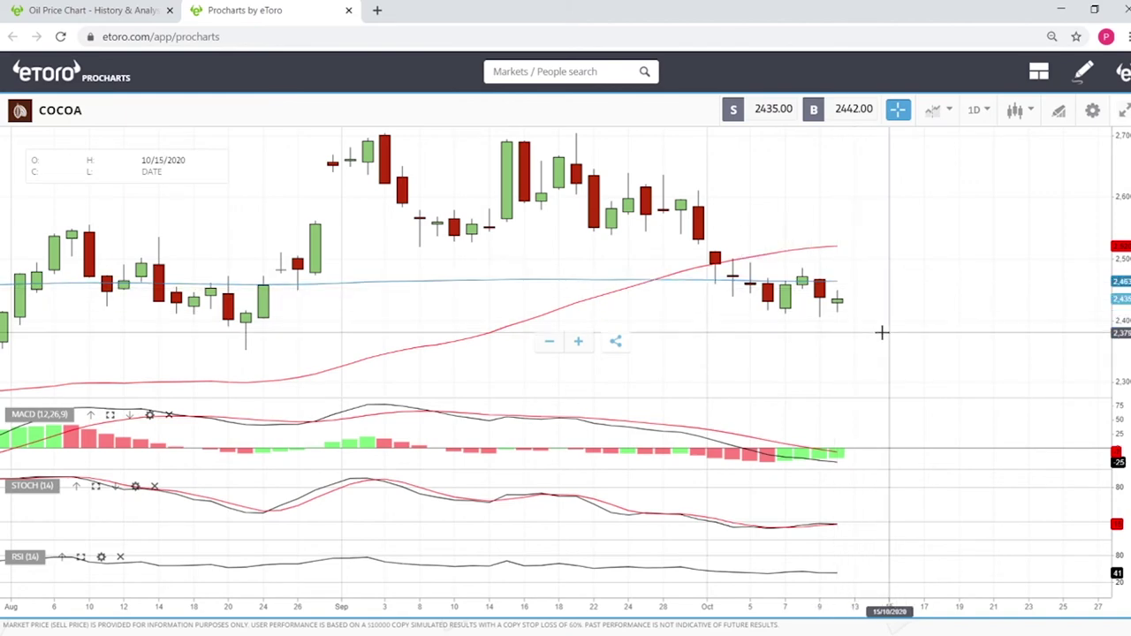
pyautogui.click(1059, 110)
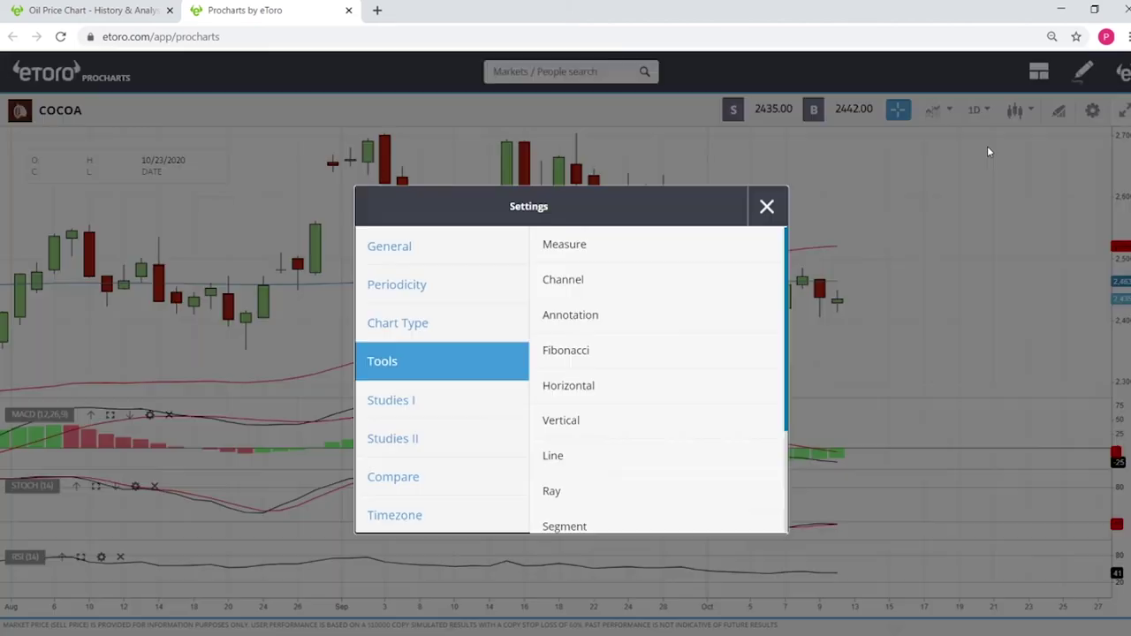
pyautogui.click(592, 389)
pyautogui.click(851, 311)
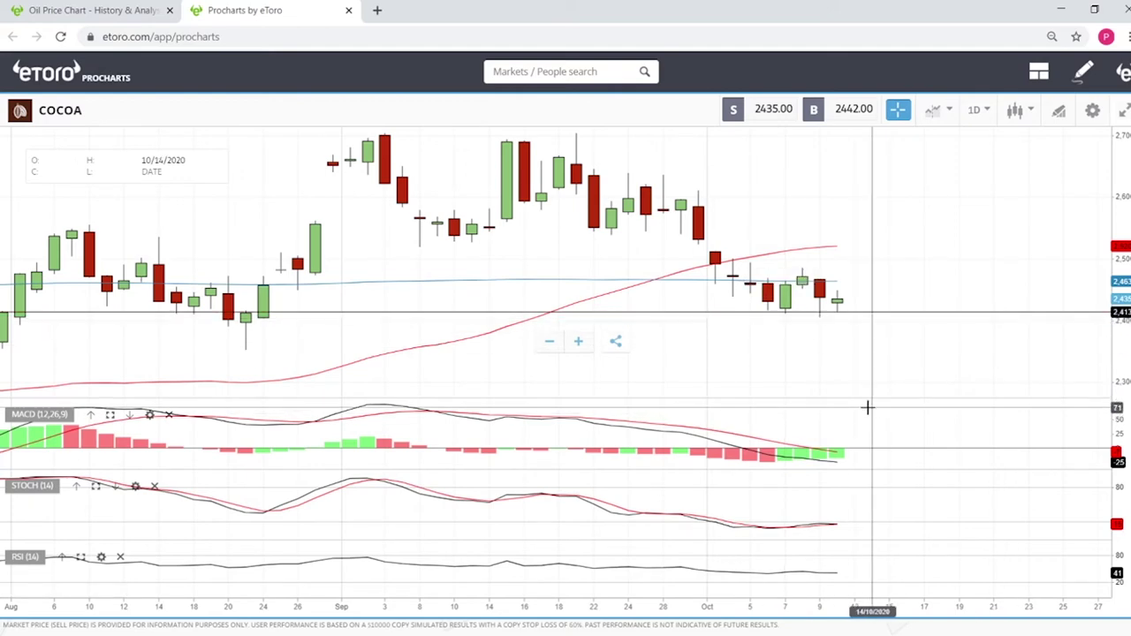
# Step: Review COCOA's price history back to 2019 and draw a flat trend line along the September highs
pyautogui.scroll(-5, 872, 336)
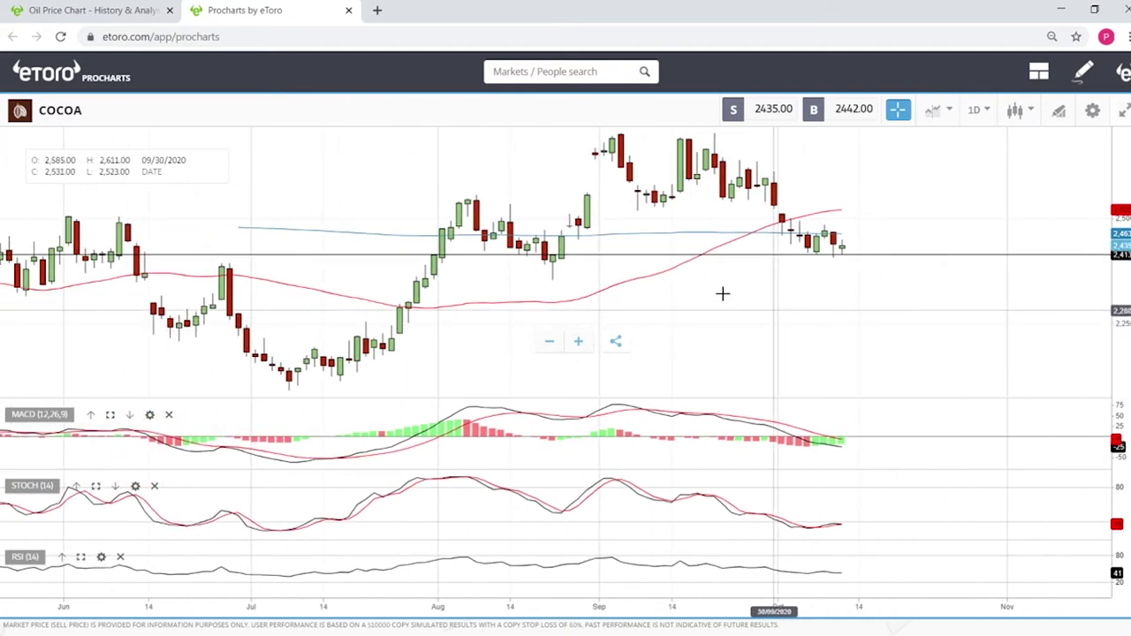
pyautogui.scroll(-5, 556, 262)
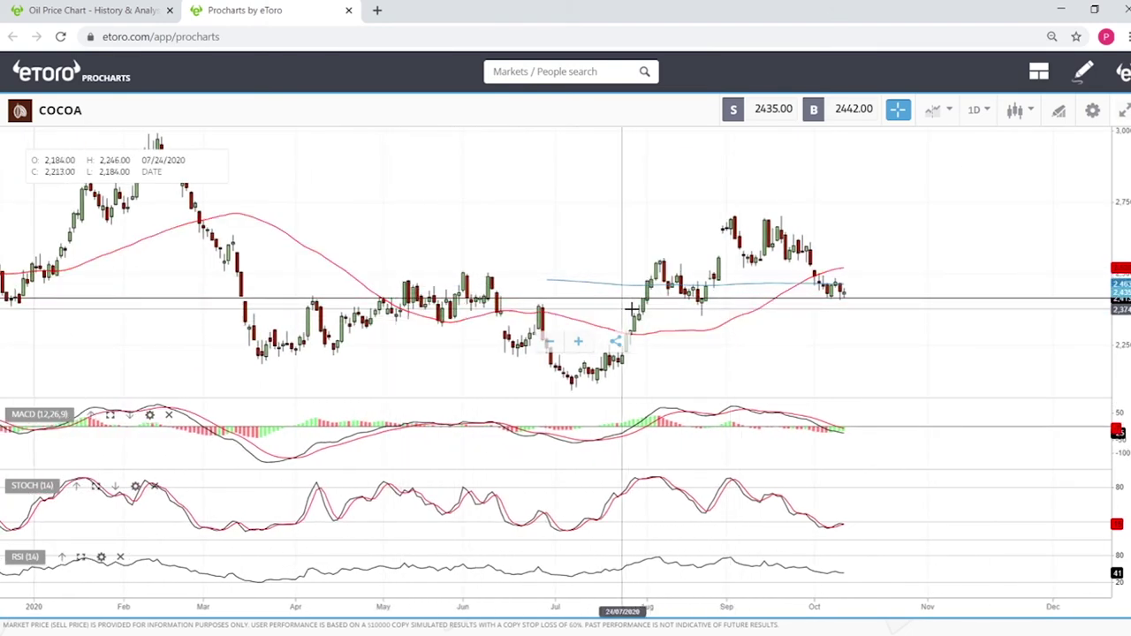
pyautogui.scroll(5, 943, 295)
pyautogui.scroll(2, 796, 265)
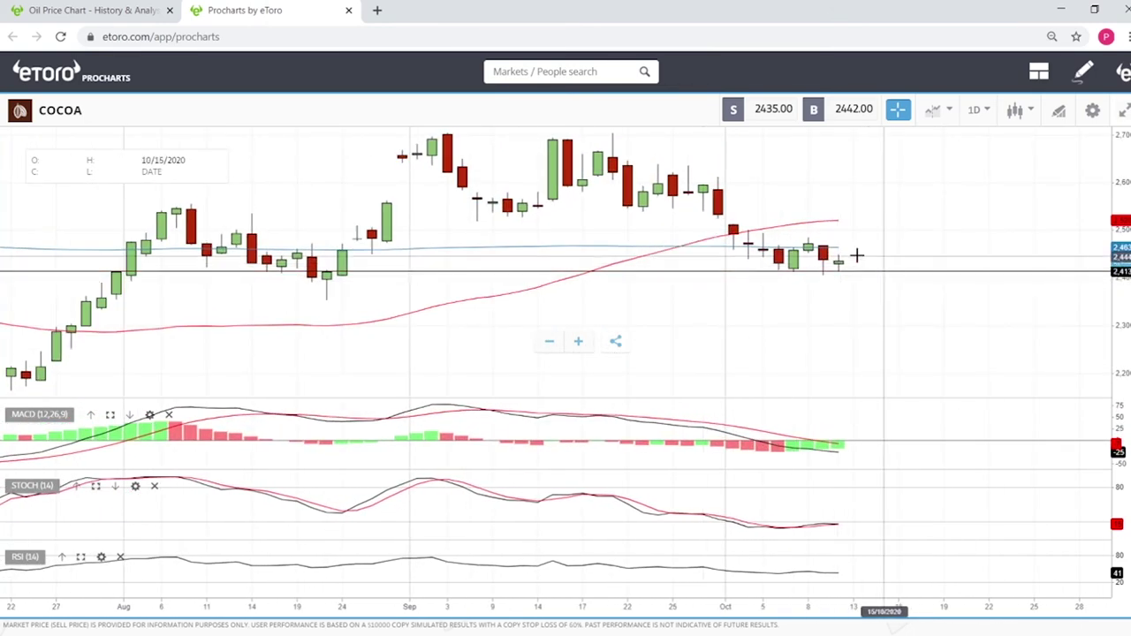
pyautogui.scroll(-3, 902, 285)
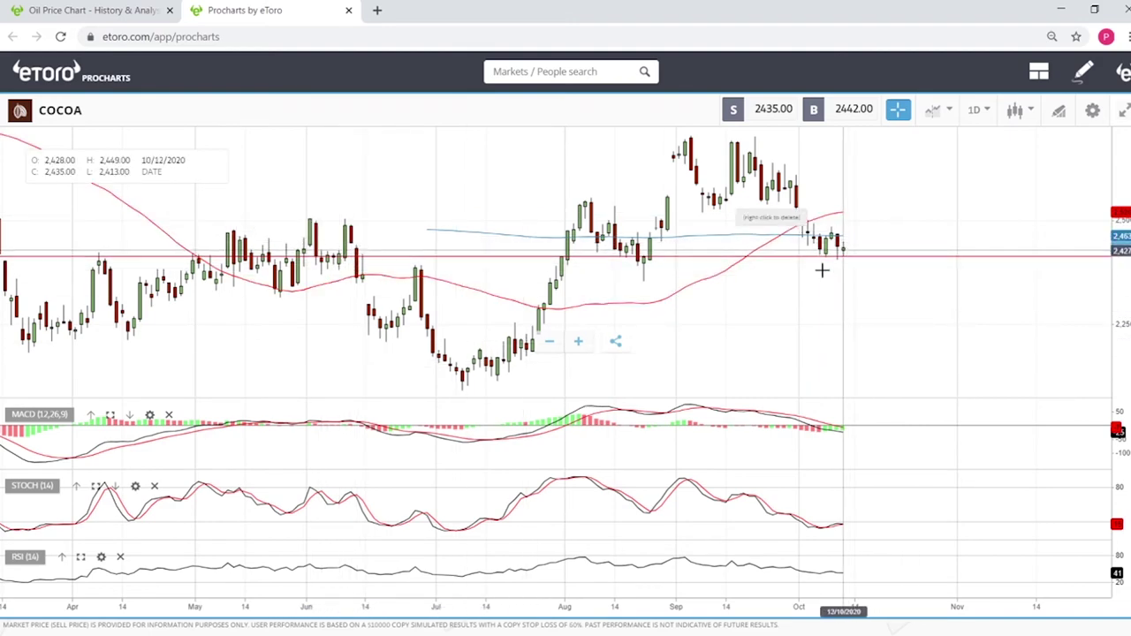
pyautogui.scroll(-5, 826, 274)
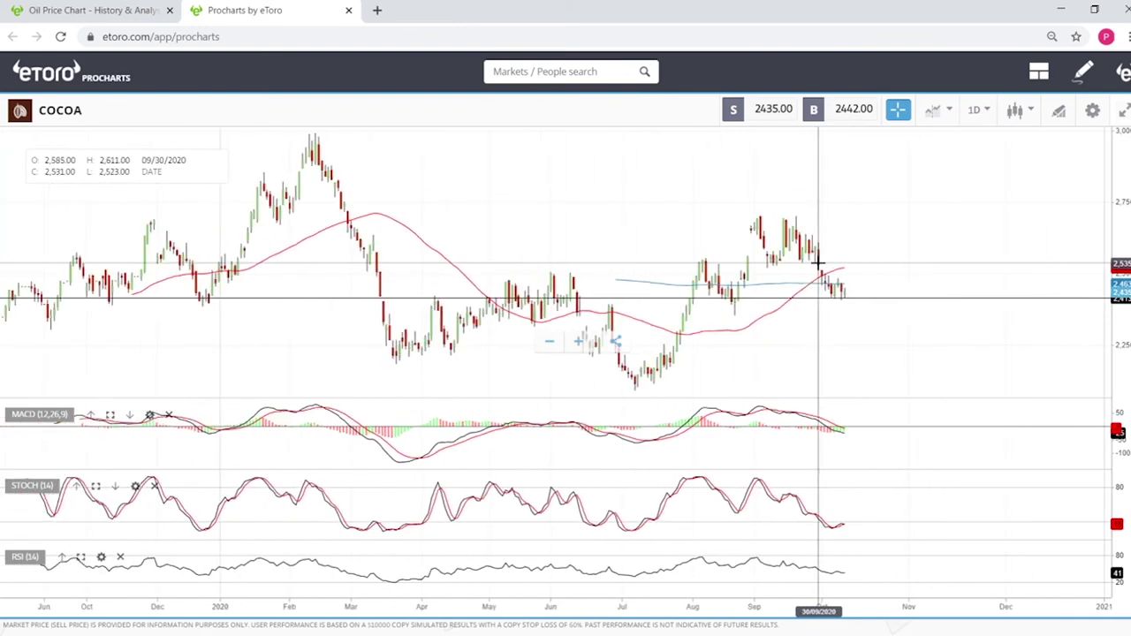
pyautogui.click(1059, 109)
pyautogui.click(566, 462)
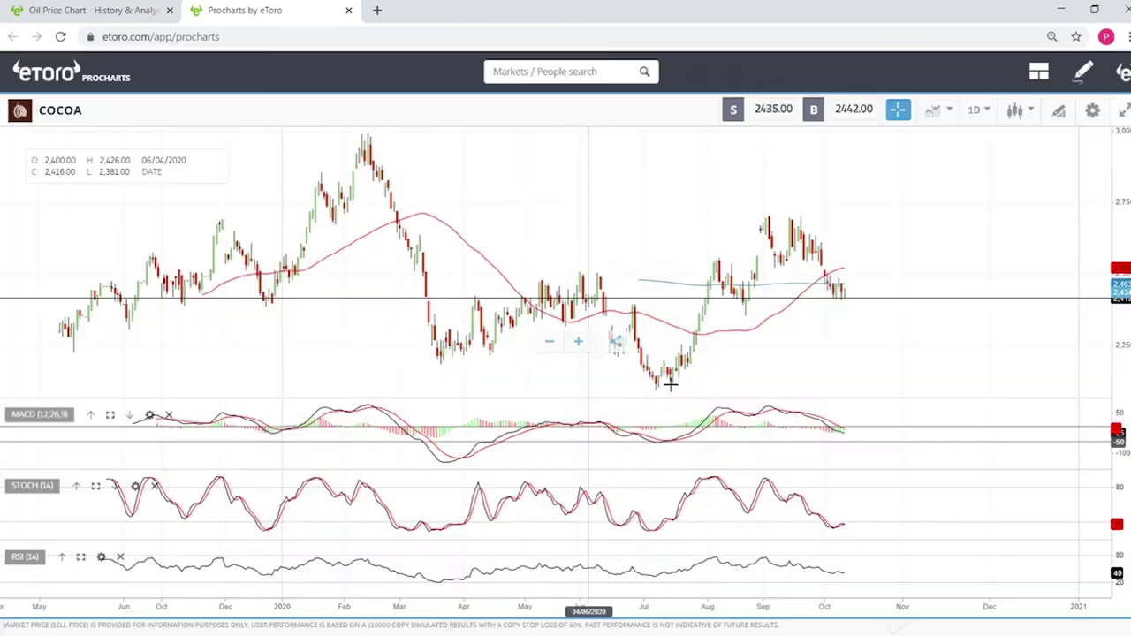
pyautogui.click(811, 214)
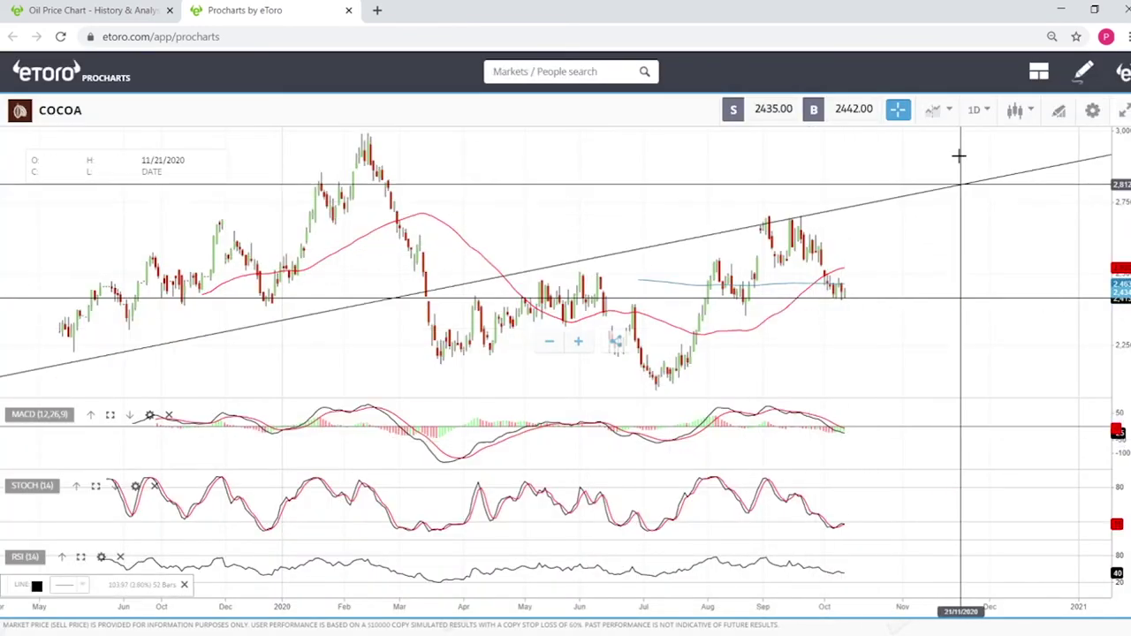
pyautogui.click(866, 214)
# Step: Draw a horizontal line on the COCOA chart at about 2,093, through the July low
pyautogui.click(1059, 110)
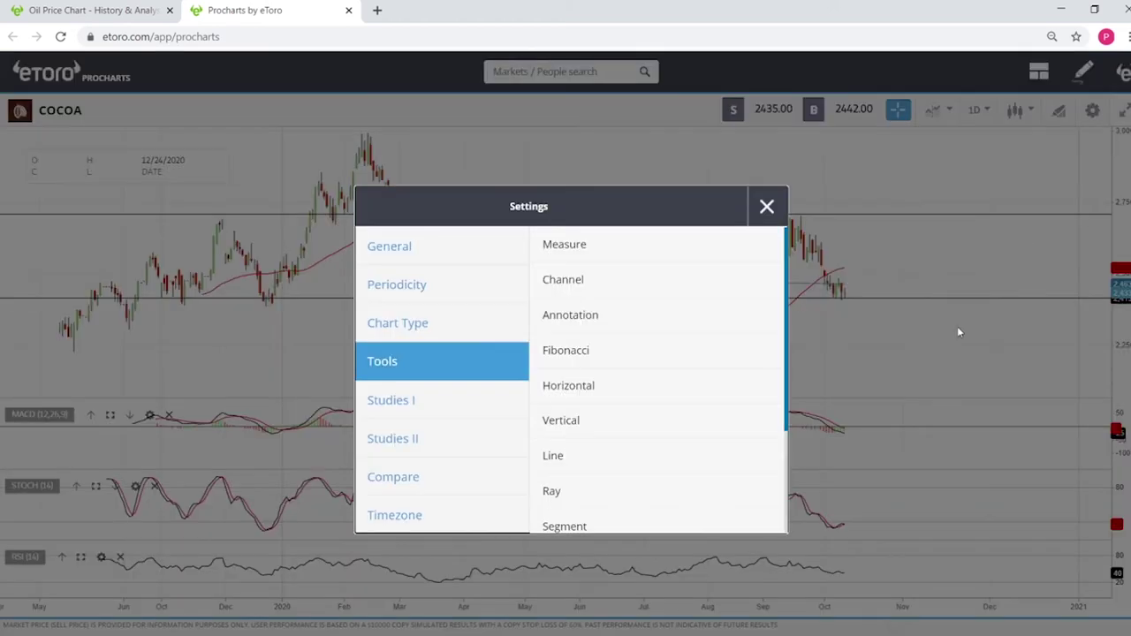
pyautogui.click(582, 400)
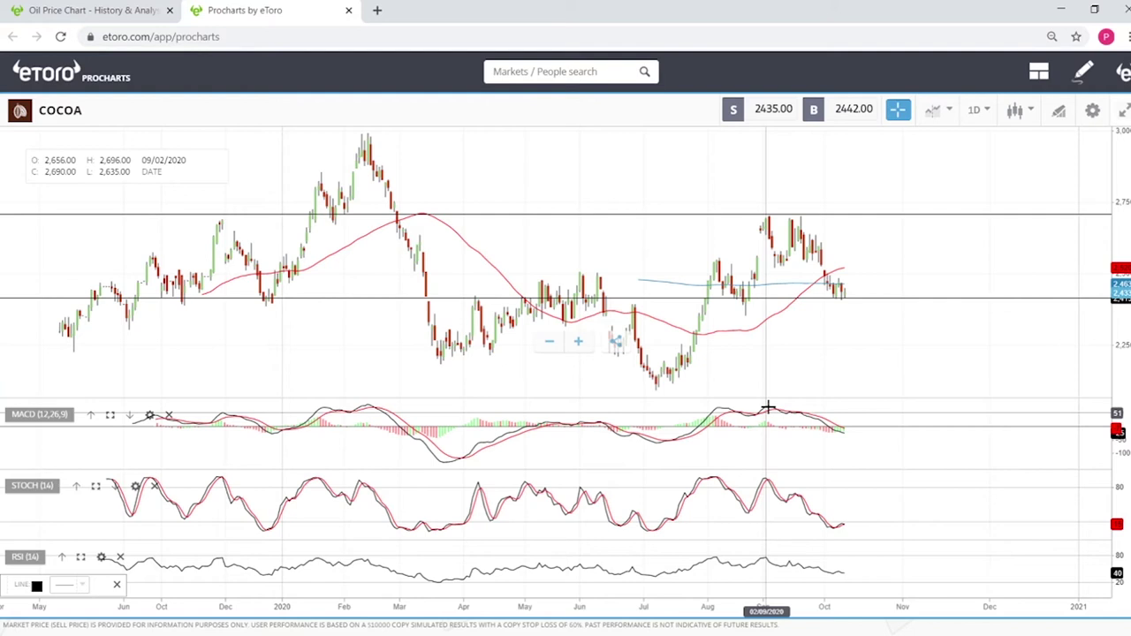
pyautogui.click(696, 387)
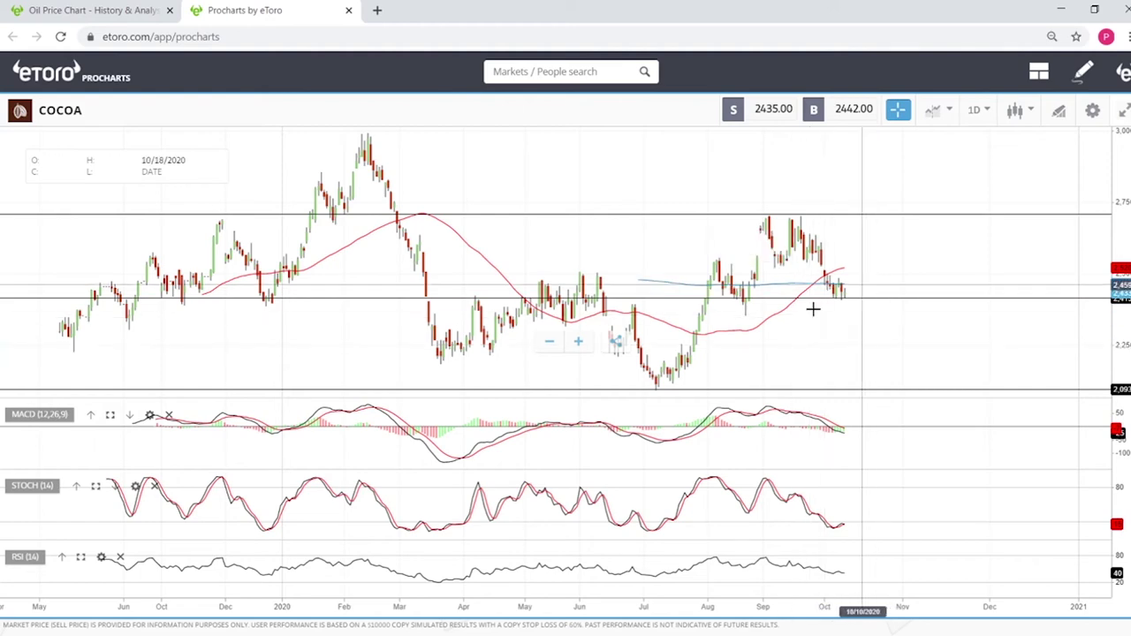
# Step: Draw a horizontal line on the COCOA chart at about 2,494, along the May and June highs
pyautogui.scroll(5, 844, 324)
pyautogui.scroll(1, 865, 327)
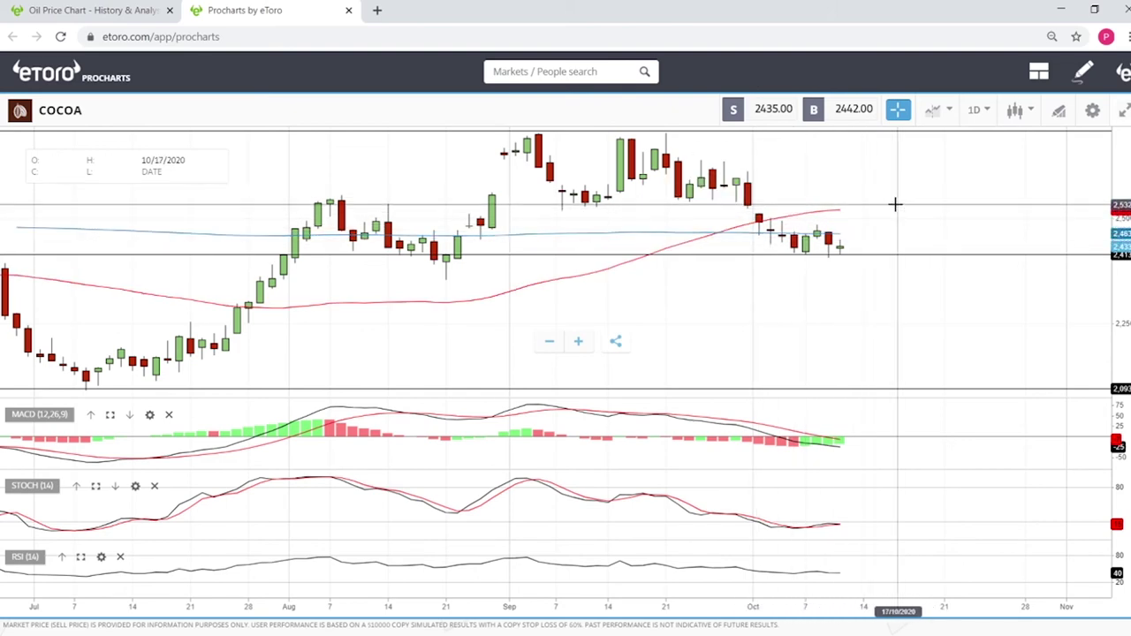
pyautogui.scroll(-3, 897, 204)
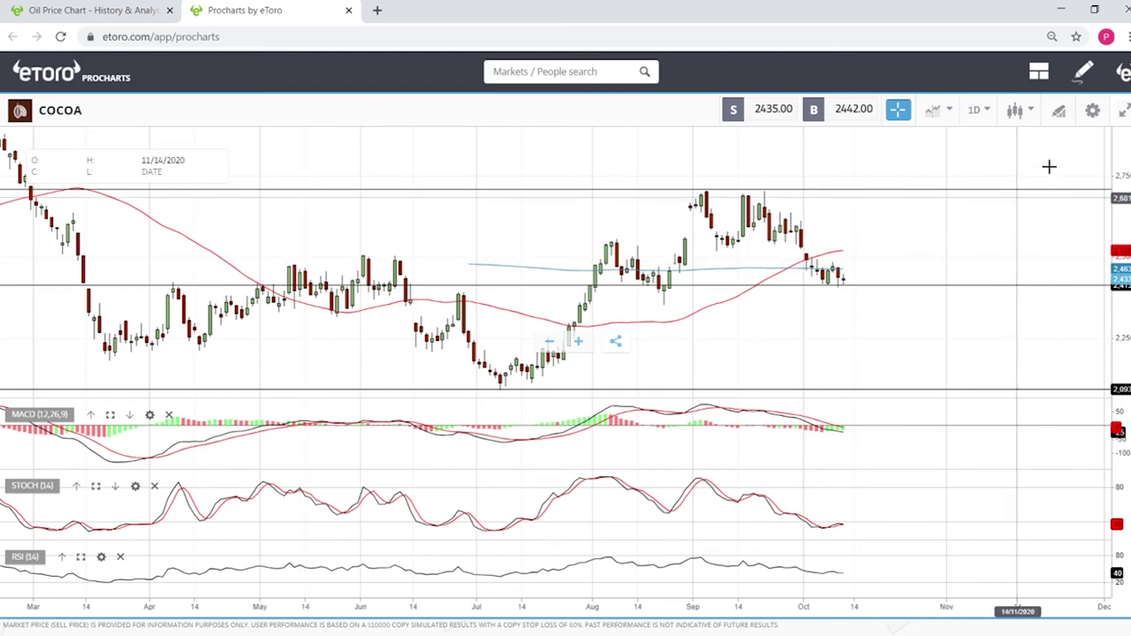
pyautogui.click(1058, 110)
pyautogui.click(574, 398)
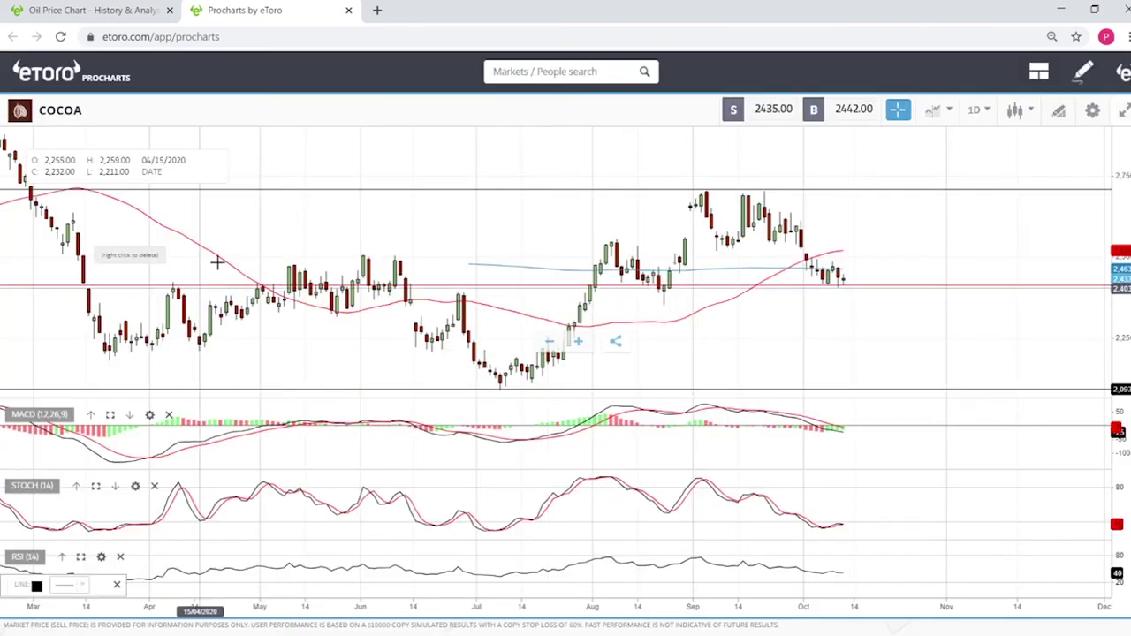
pyautogui.click(267, 257)
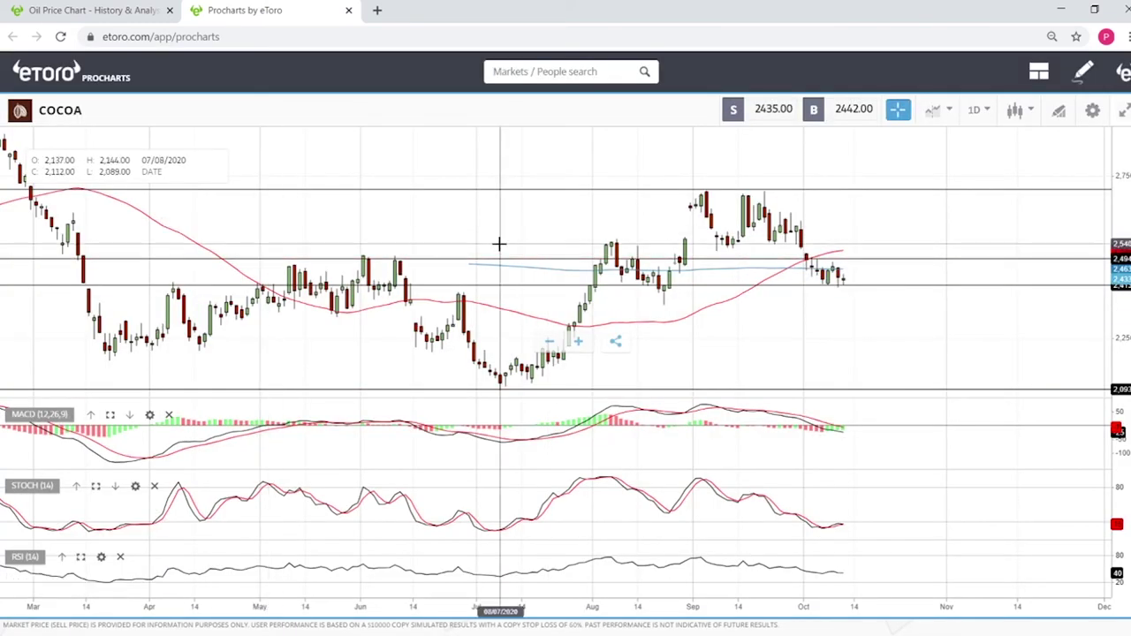
# Step: Draw a horizontal line on the COCOA chart at about 2,318, beneath the October candles
pyautogui.click(1062, 110)
pyautogui.click(581, 399)
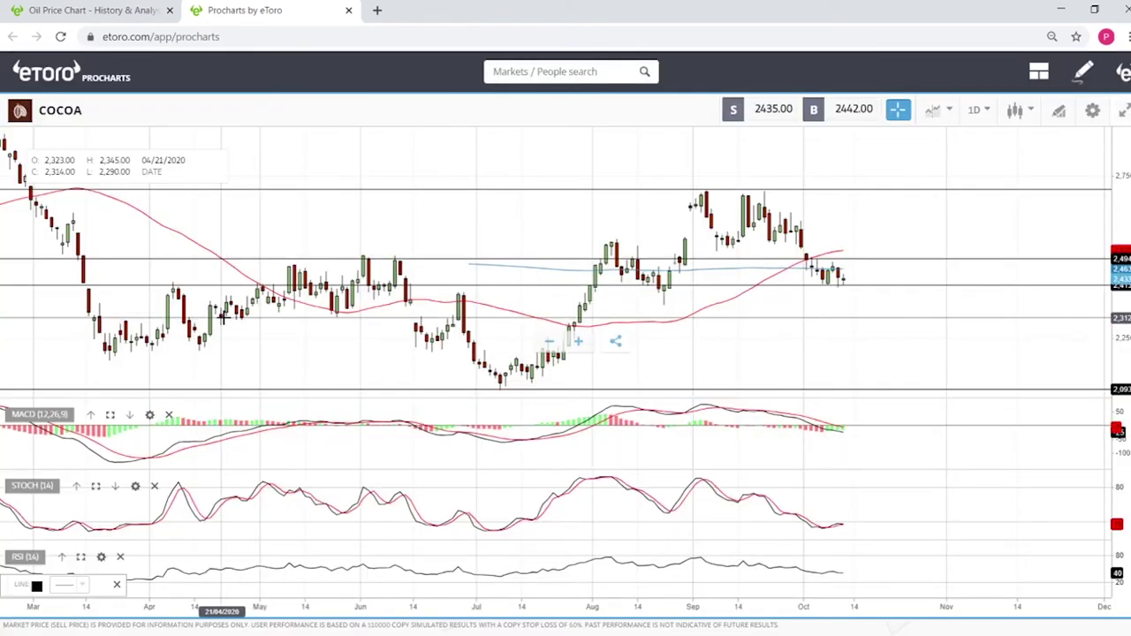
pyautogui.click(870, 353)
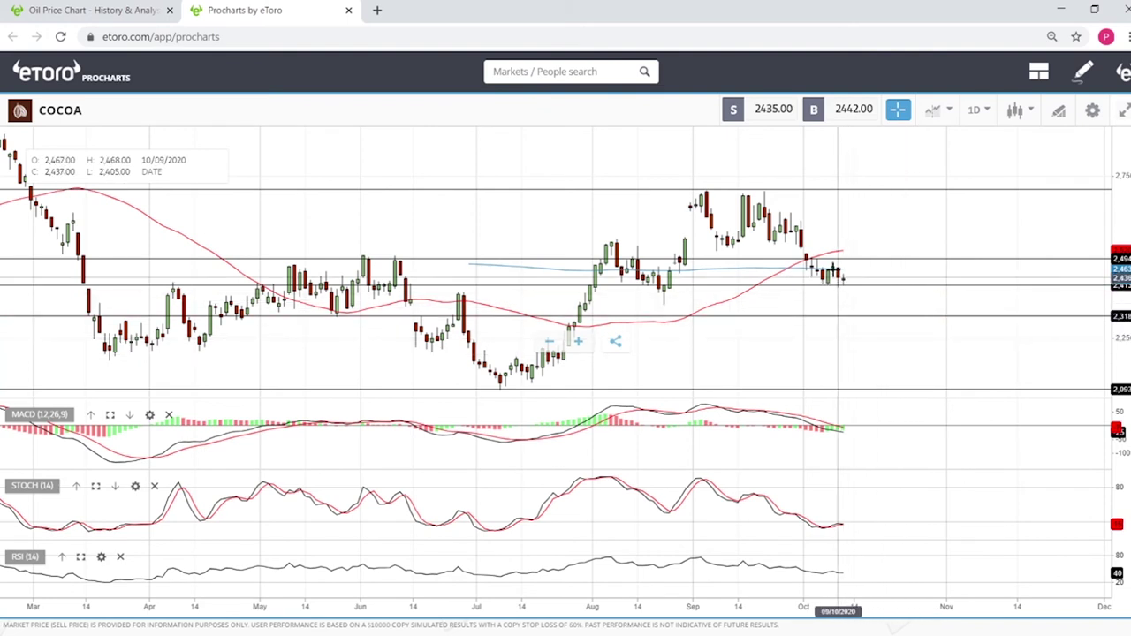
pyautogui.click(887, 303)
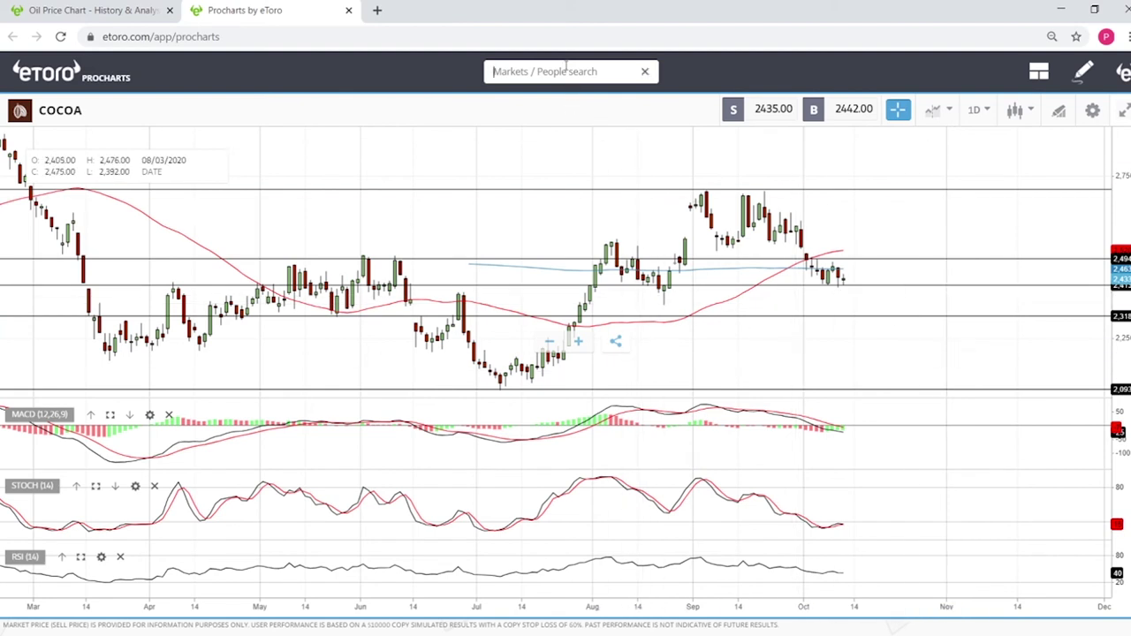
# Step: Search the markets for "pla" and load the PLATINUM chart
pyautogui.click(566, 66)
pyautogui.write('pla')
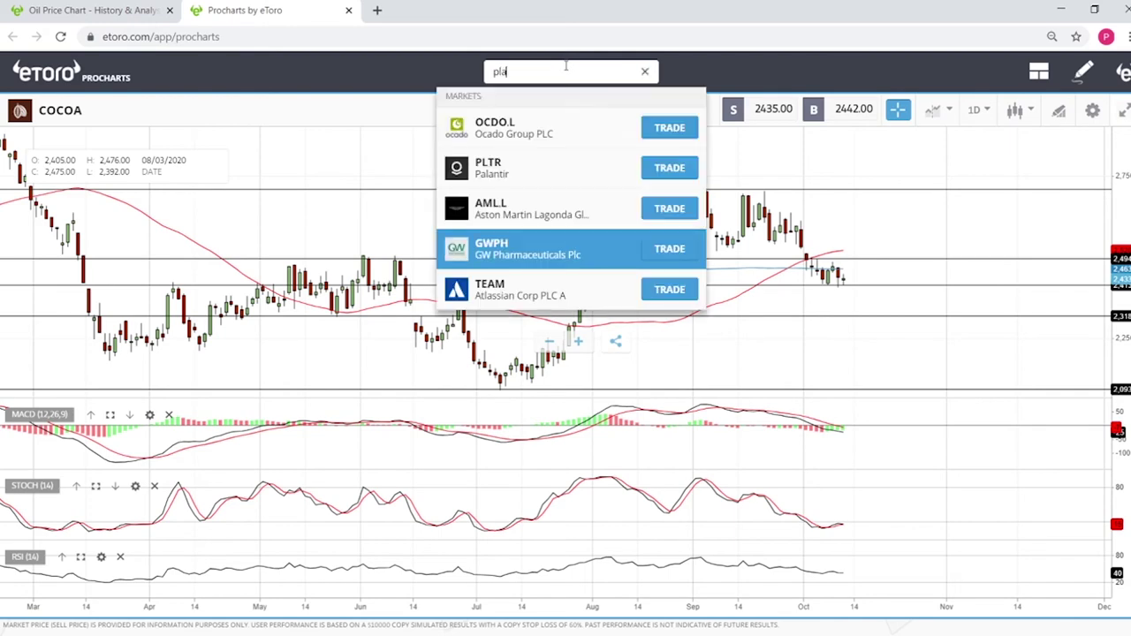
pyautogui.click(526, 125)
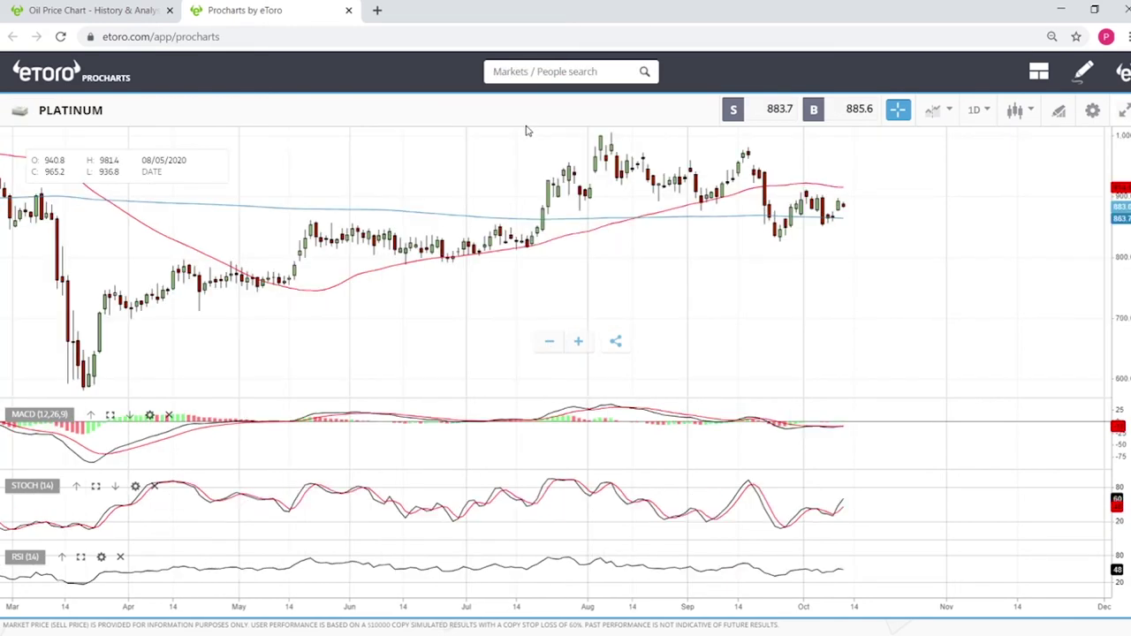
# Step: Draw a rectangle around PLATINUM's sideways range from mid-May to early August 2020, between about 805 and 850
pyautogui.scroll(5, 889, 260)
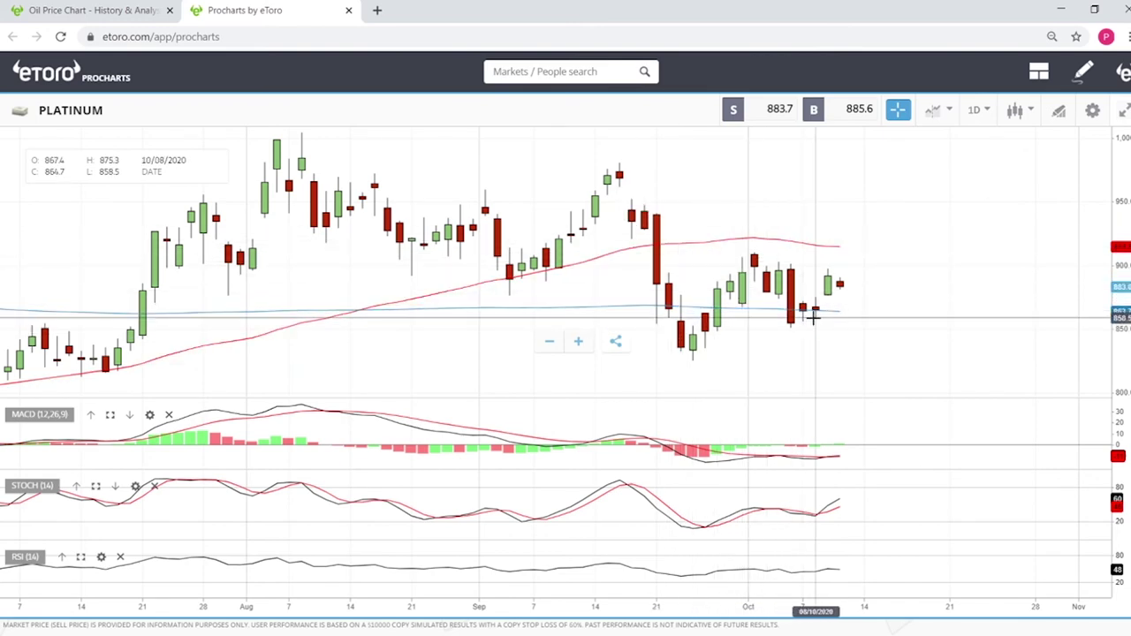
pyautogui.scroll(-3, 912, 272)
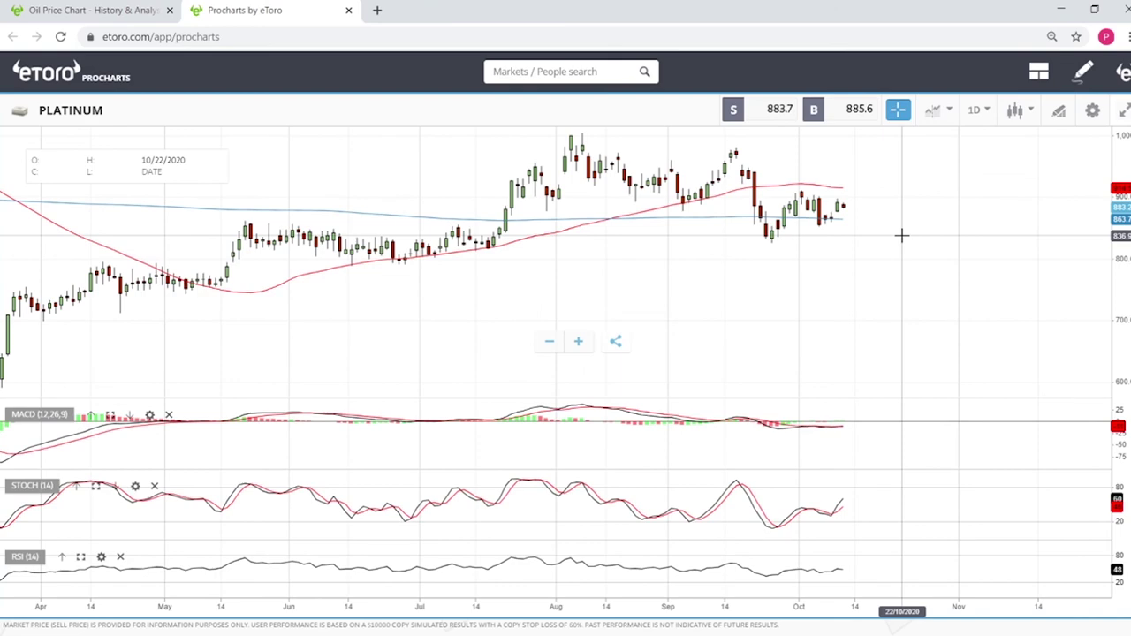
pyautogui.scroll(-3, 902, 235)
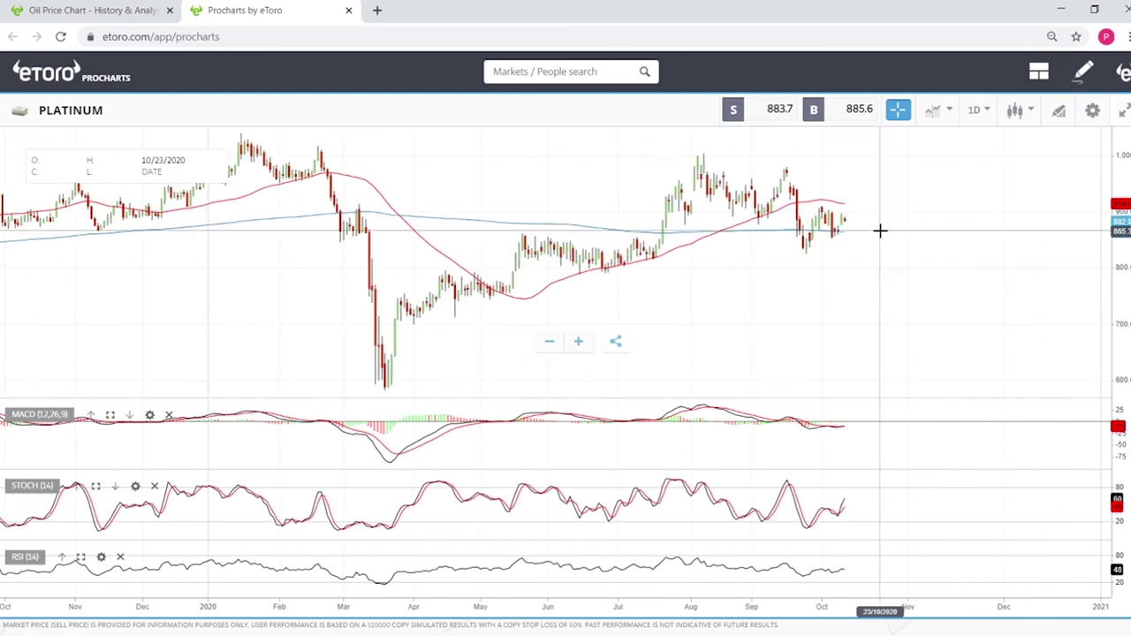
pyautogui.click(1061, 113)
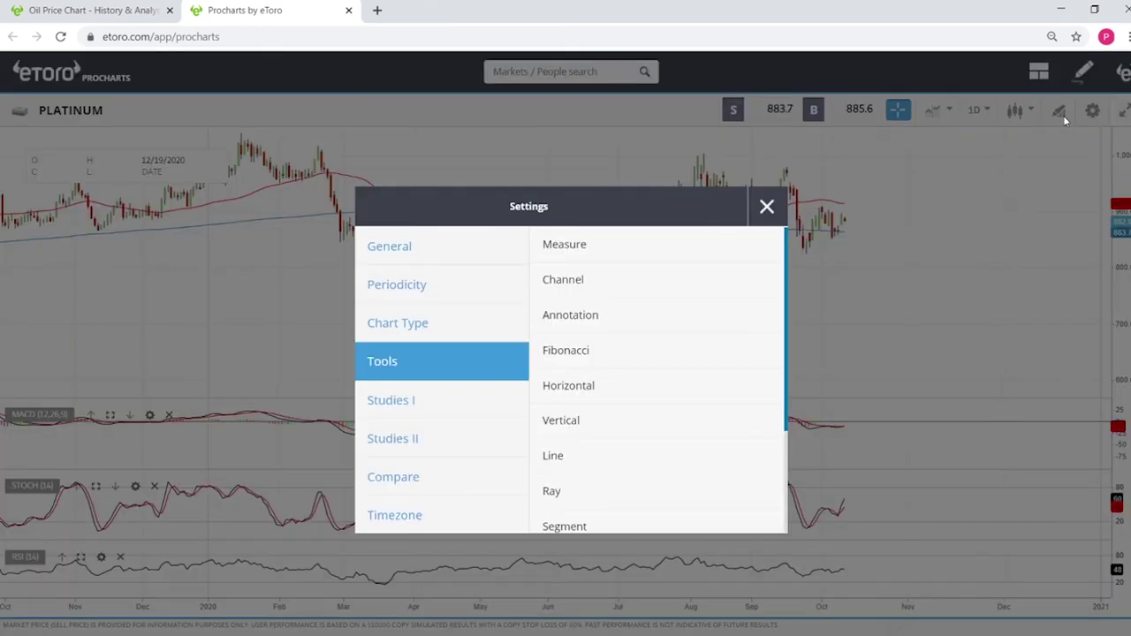
pyautogui.click(598, 403)
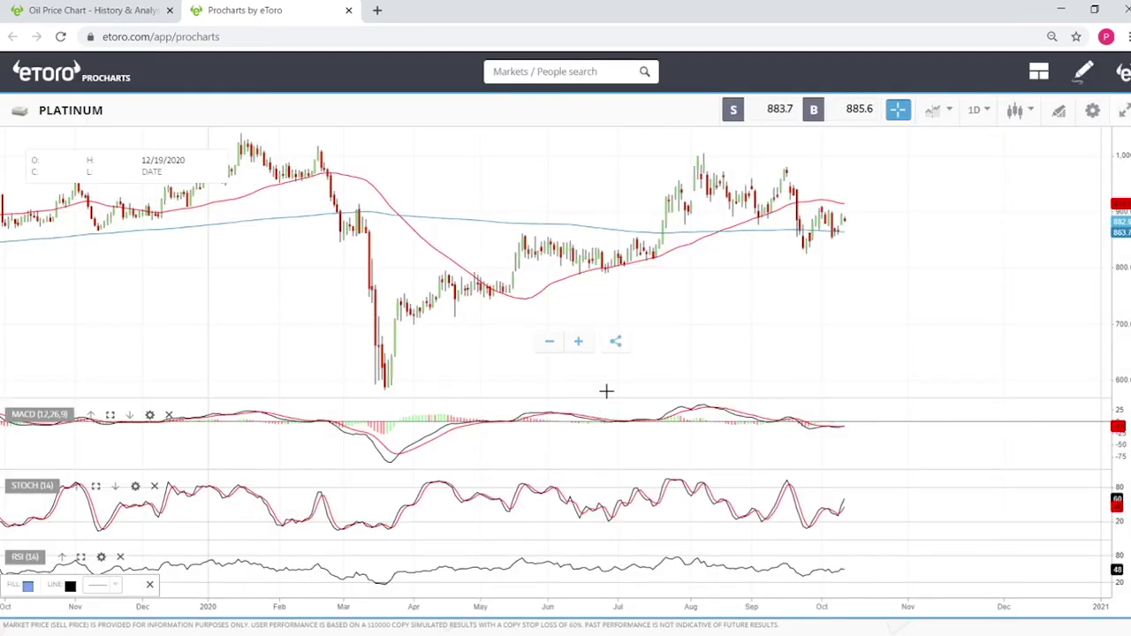
pyautogui.moveTo(513, 241)
pyautogui.mouseDown()
pyautogui.moveTo(721, 246)
pyautogui.moveTo(698, 264)
pyautogui.mouseUp()
# Step: Draw a second rectangle around PLATINUM's sideways range from early April to early June 2020, between about 750 and 790
pyautogui.click(1062, 113)
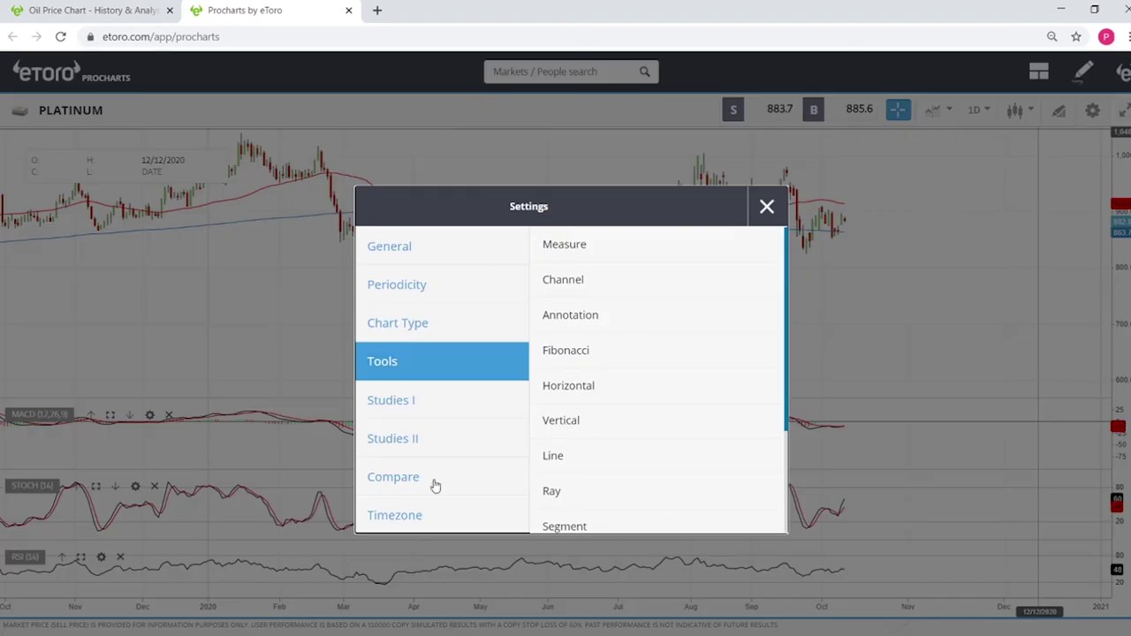
pyautogui.click(609, 419)
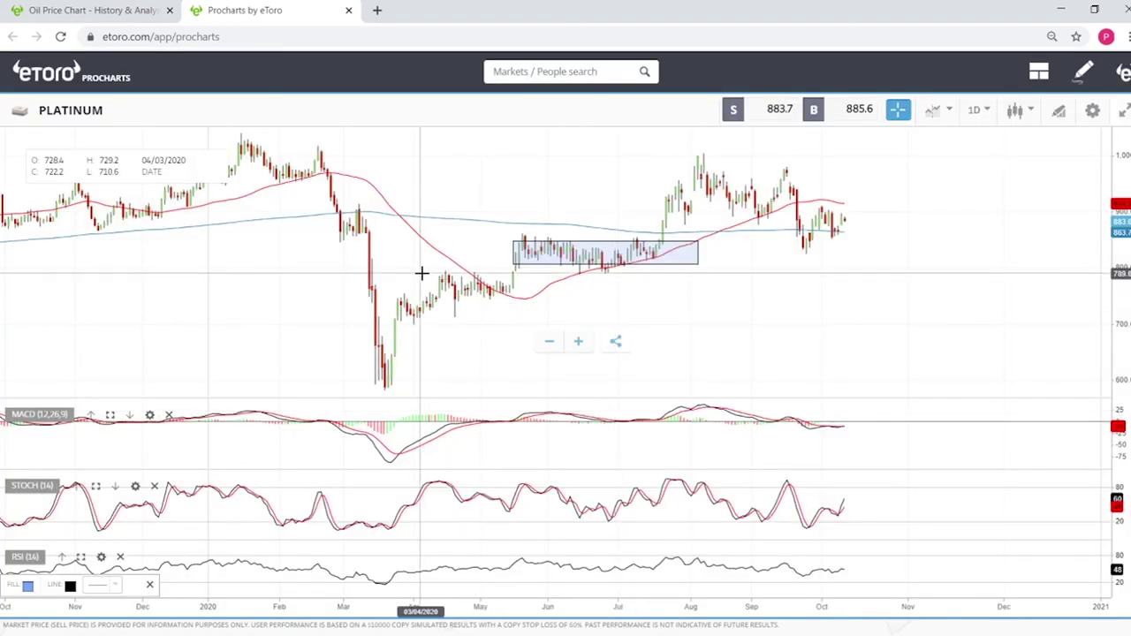
pyautogui.moveTo(419, 274); pyautogui.dragTo(556, 295)
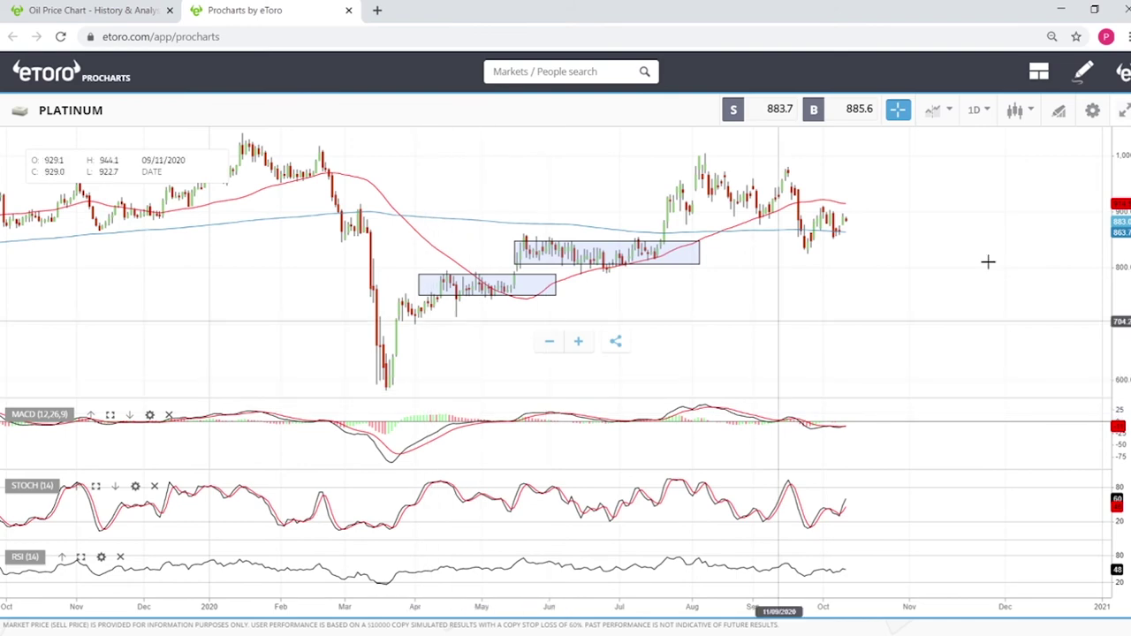
# Step: Review PLATINUM's recent candles against the moving averages, then search the markets for "sug" and load the SUGAR chart
pyautogui.scroll(5, 1034, 236)
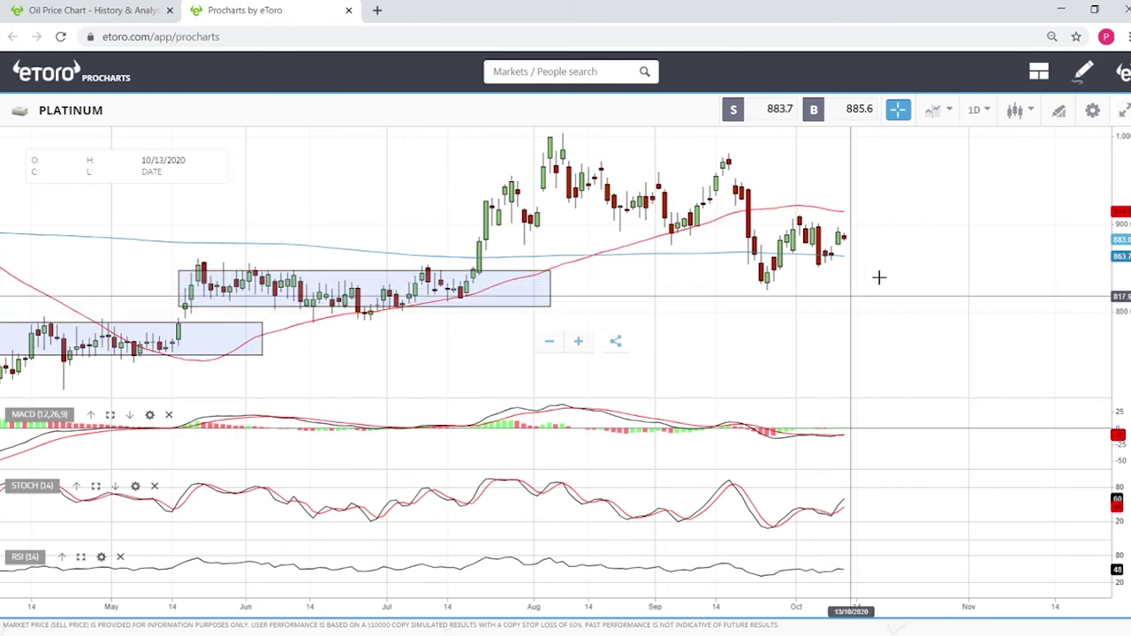
pyautogui.scroll(5, 884, 296)
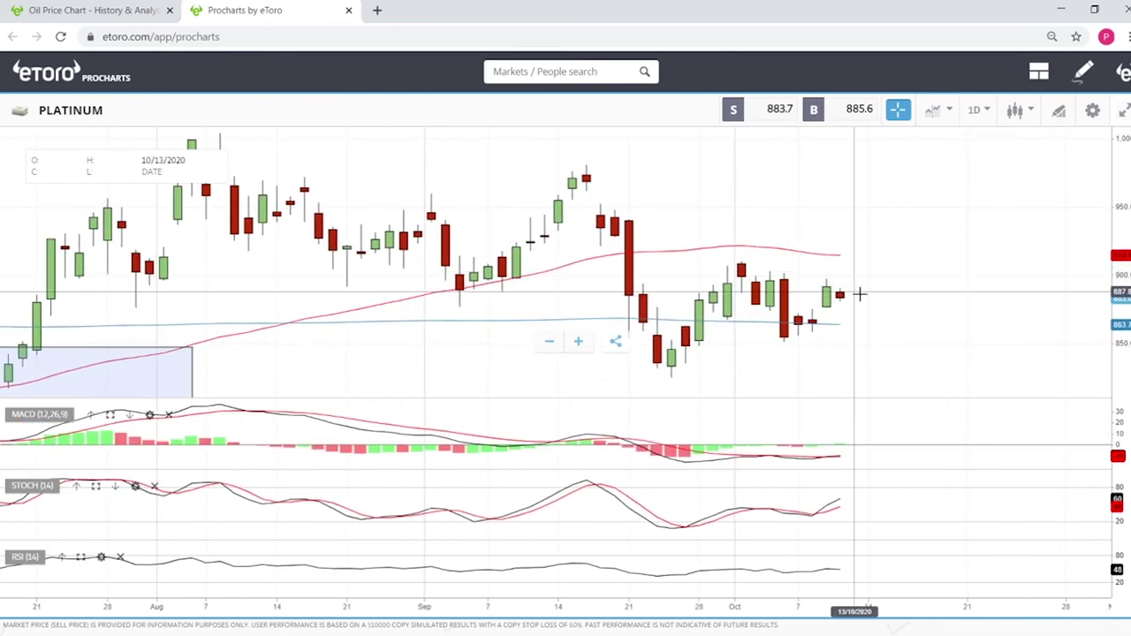
pyautogui.scroll(-5, 866, 363)
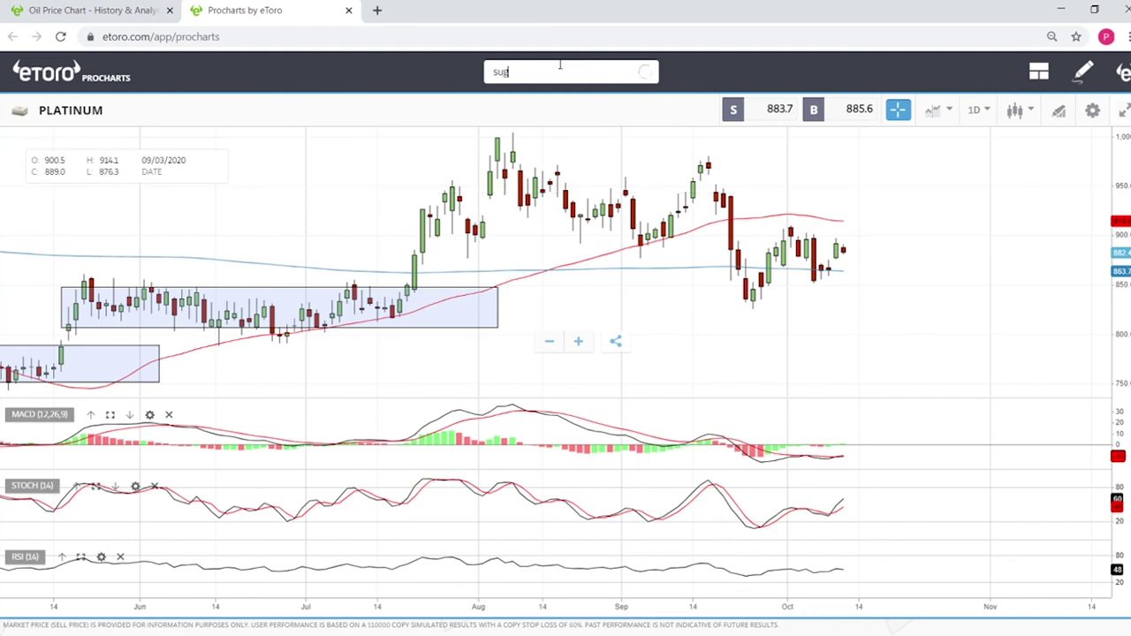
pyautogui.click(533, 127)
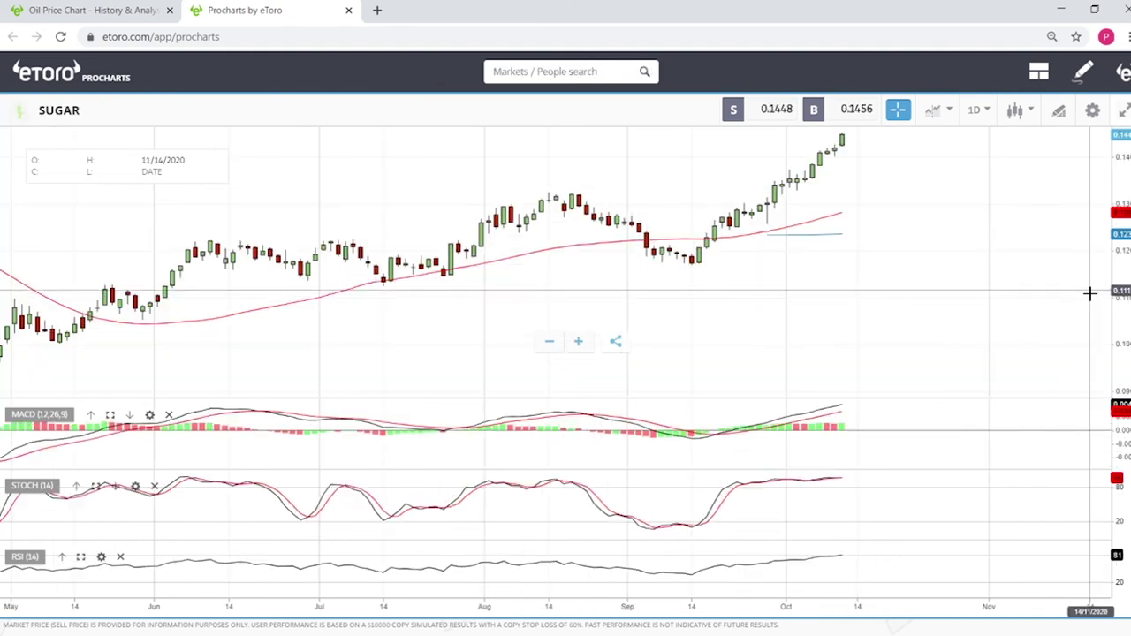
# Step: Examine SUGAR's daily price history since late 2019 against its moving averages, MACD, stochastic and RSI
pyautogui.scroll(-6, 904, 174)
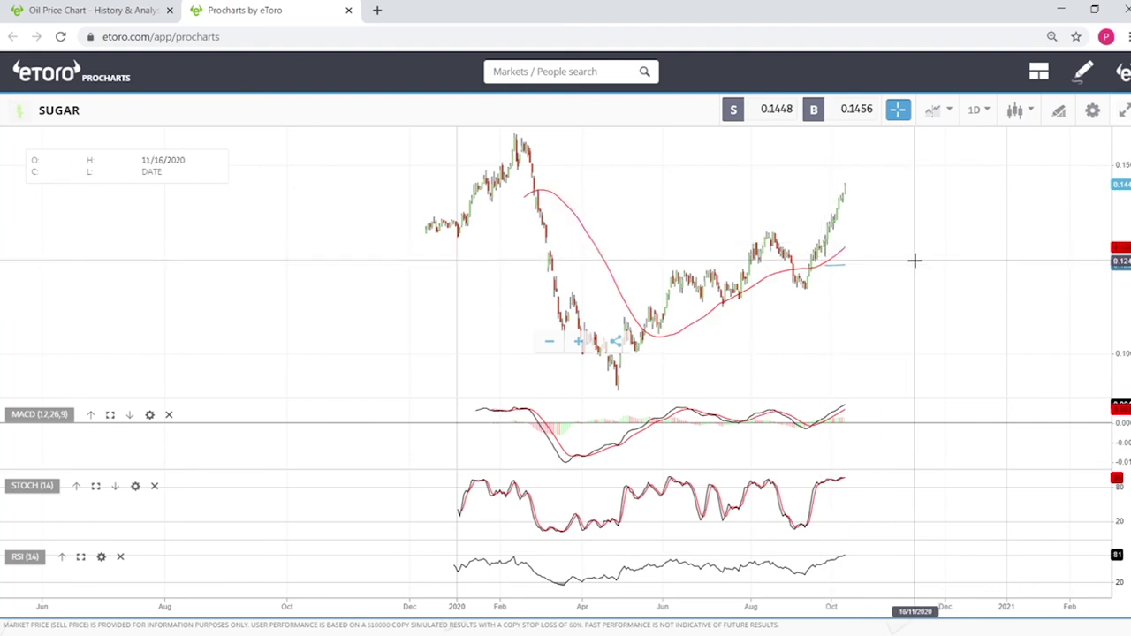
pyautogui.scroll(3, 919, 258)
pyautogui.scroll(-3, 924, 256)
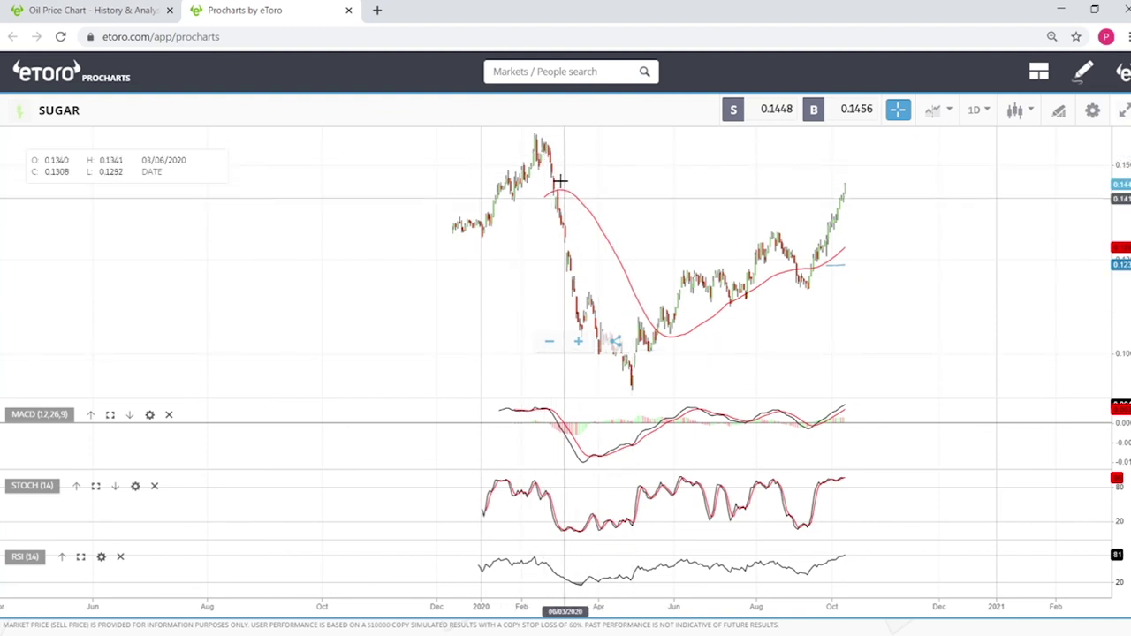
pyautogui.scroll(5, 899, 250)
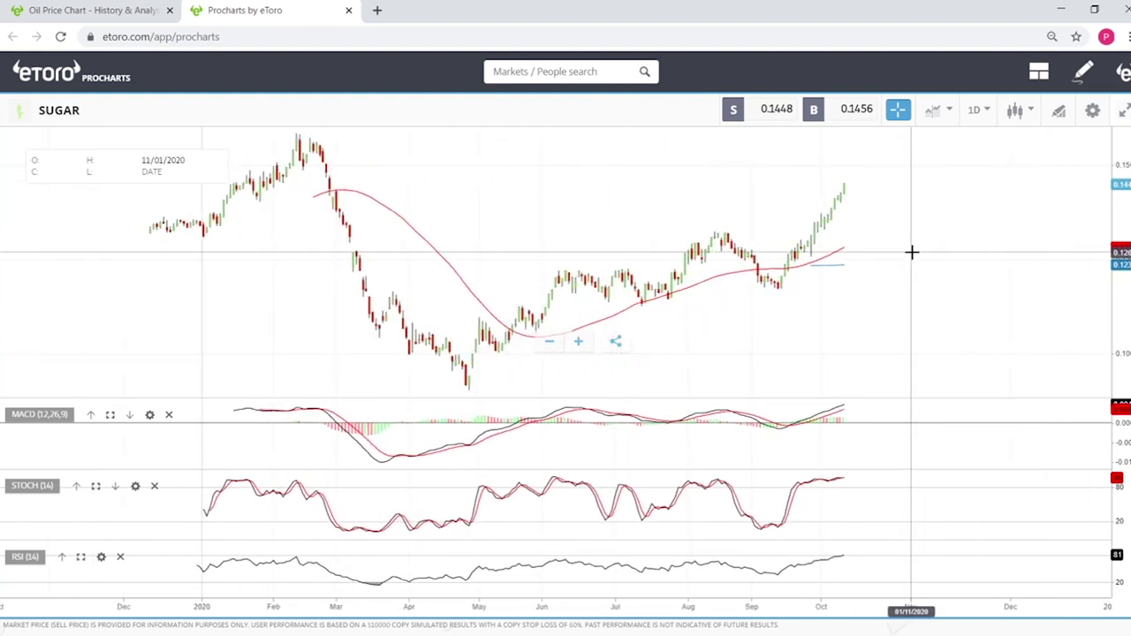
pyautogui.scroll(5, 914, 252)
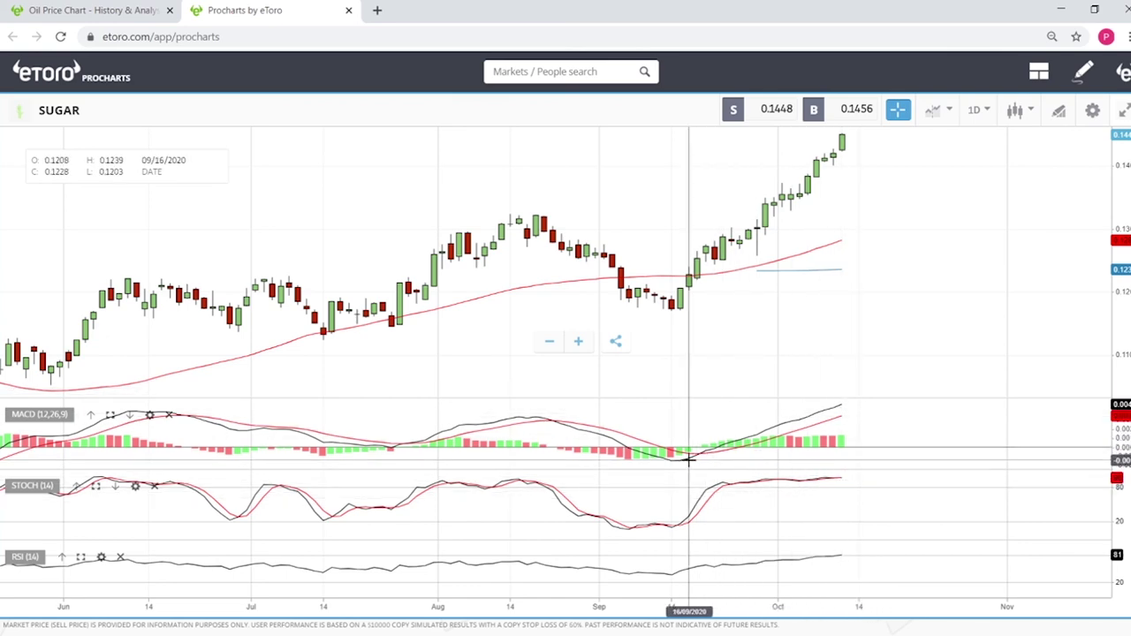
pyautogui.scroll(-5, 928, 322)
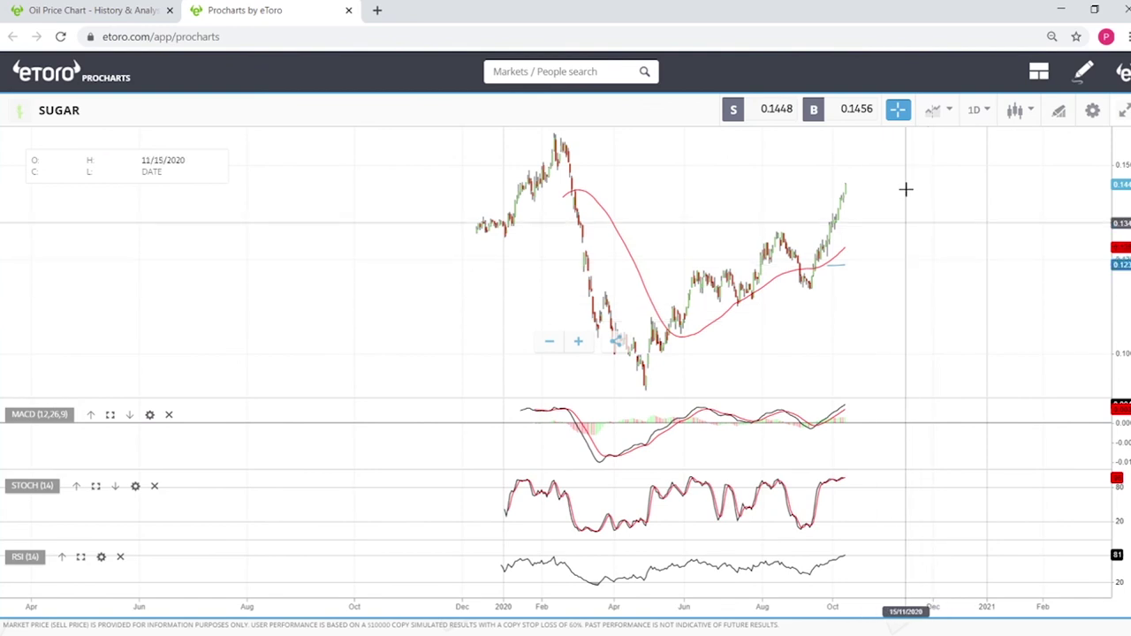
pyautogui.scroll(5, 956, 188)
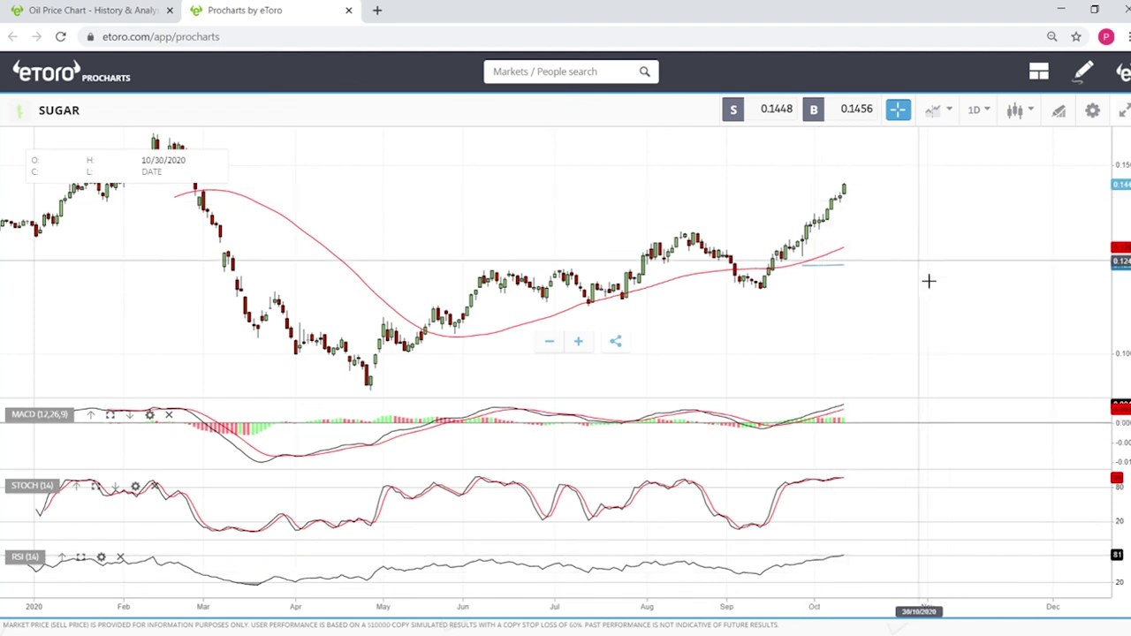
pyautogui.scroll(-5, 927, 280)
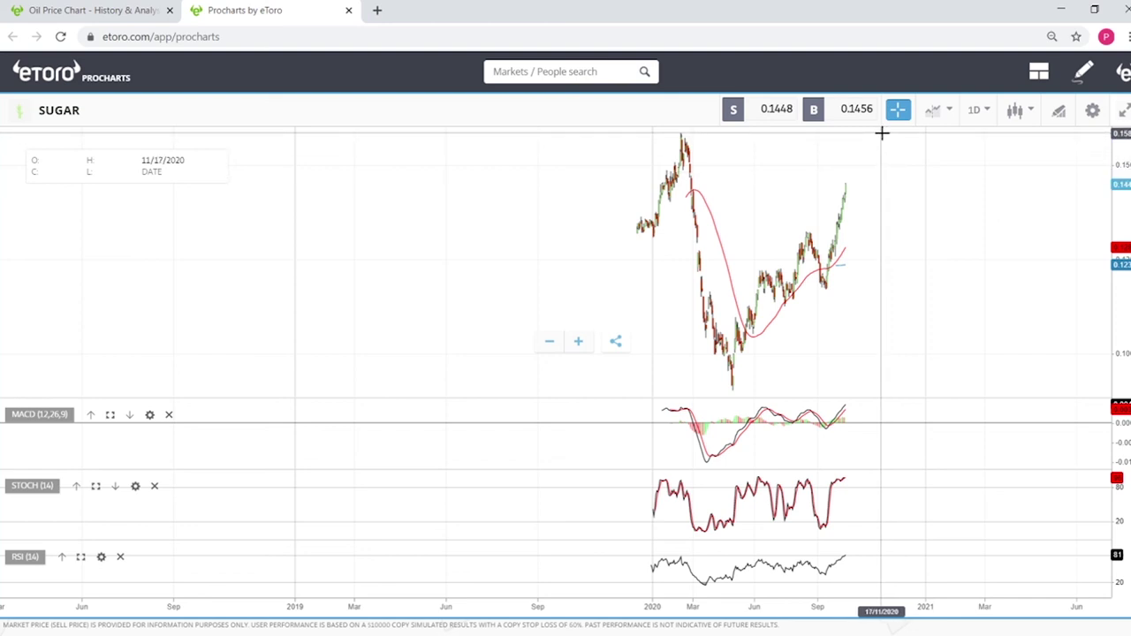
pyautogui.scroll(6, 889, 182)
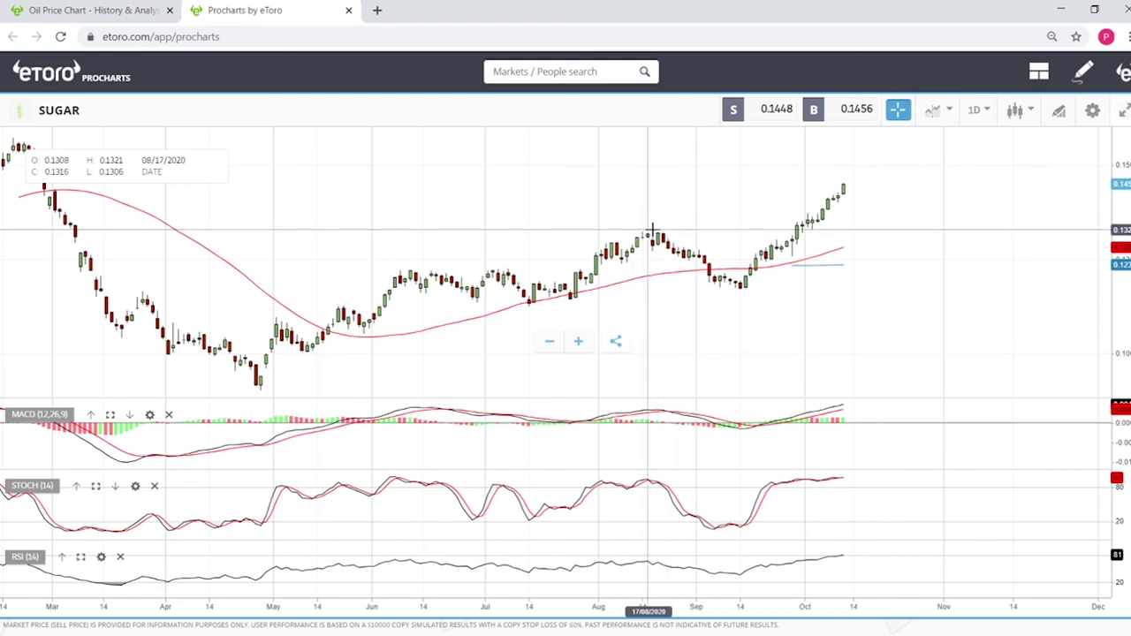
# Step: Draw a horizontal line on the SUGAR chart at about 0.131, along the August highs
pyautogui.click(1092, 110)
pyautogui.click(566, 386)
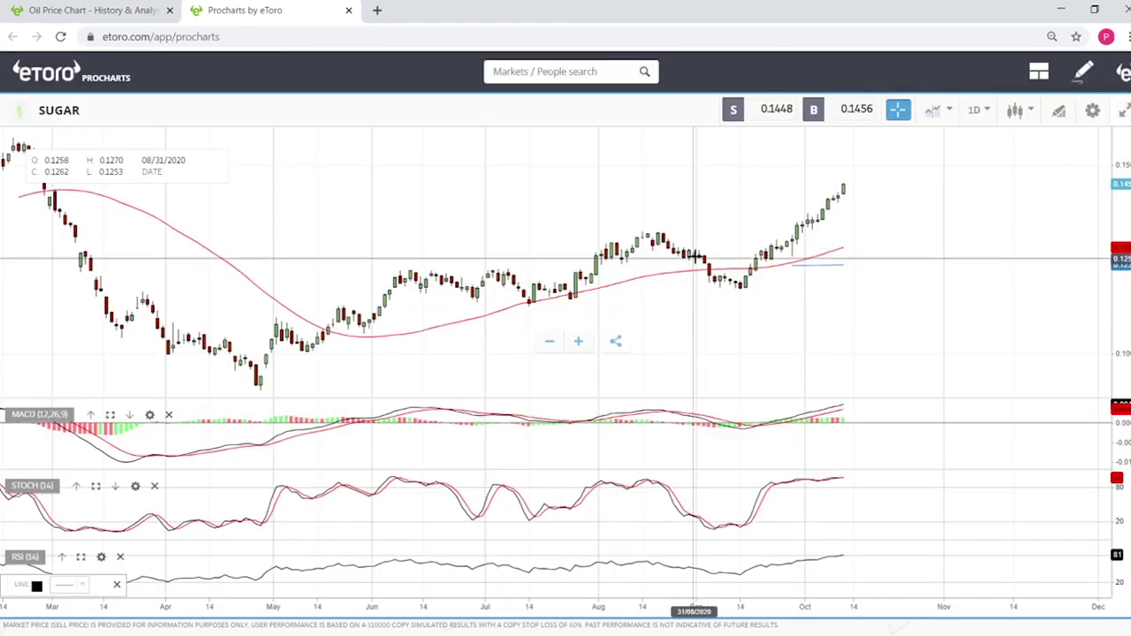
pyautogui.click(678, 233)
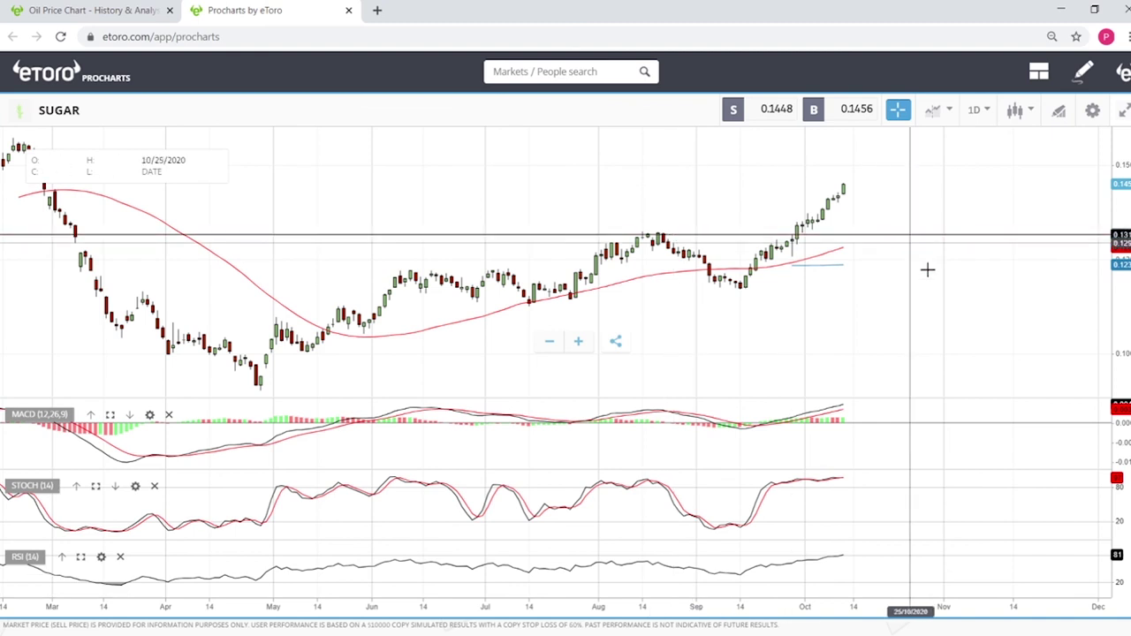